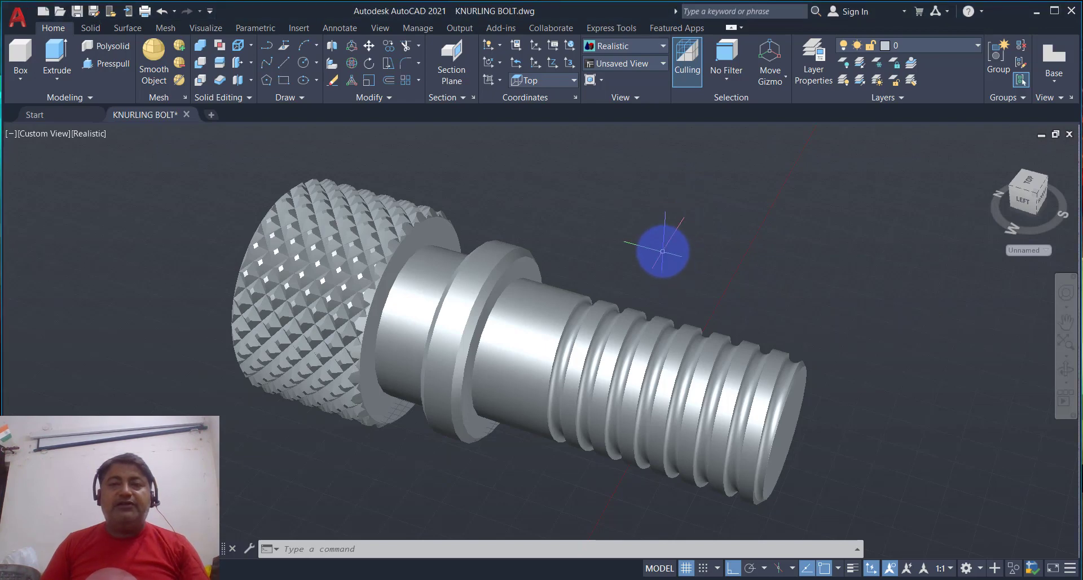
- Orbit and zoom around the finished knurled bolt to inspect its threads
{"action": "scroll", "coordinate": [663, 250], "scroll_direction": "down", "scroll_amount": 1}
{"action": "scroll", "coordinate": [641, 278], "scroll_direction": "up", "scroll_amount": 1}
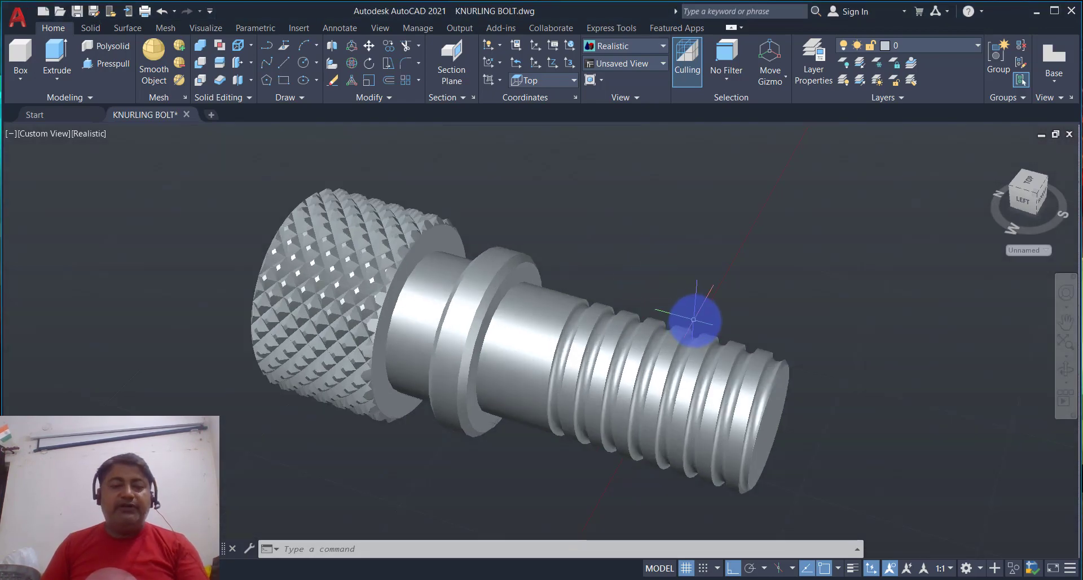
{"action": "middle_click_drag", "start_coordinate": [694, 319], "coordinate": [667, 300], "text": "shift"}
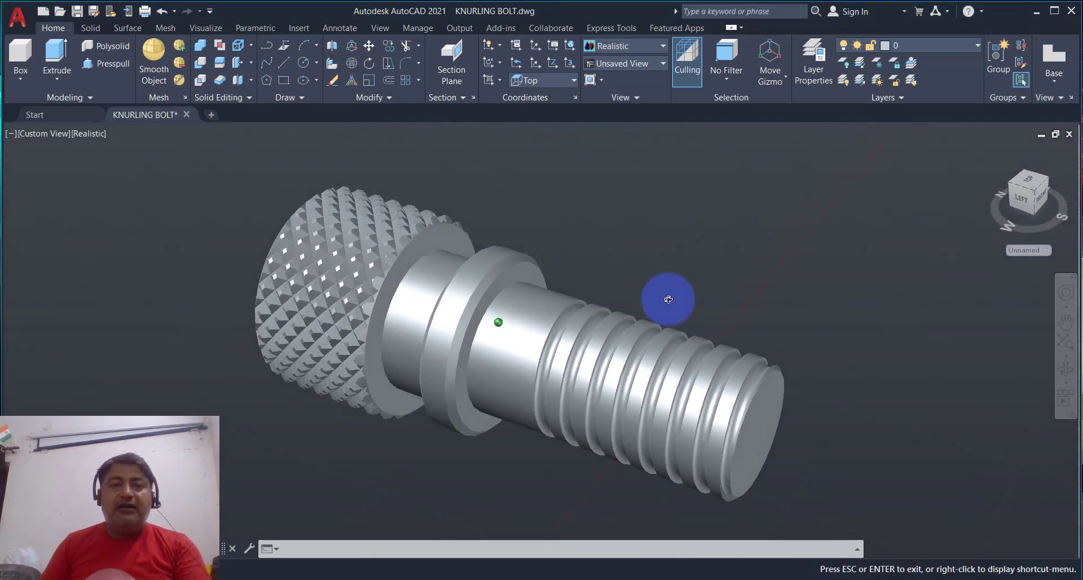
{"action": "scroll", "coordinate": [667, 299], "scroll_direction": "up", "scroll_amount": 1}
{"action": "scroll", "coordinate": [671, 293], "scroll_direction": "down", "scroll_amount": 1}
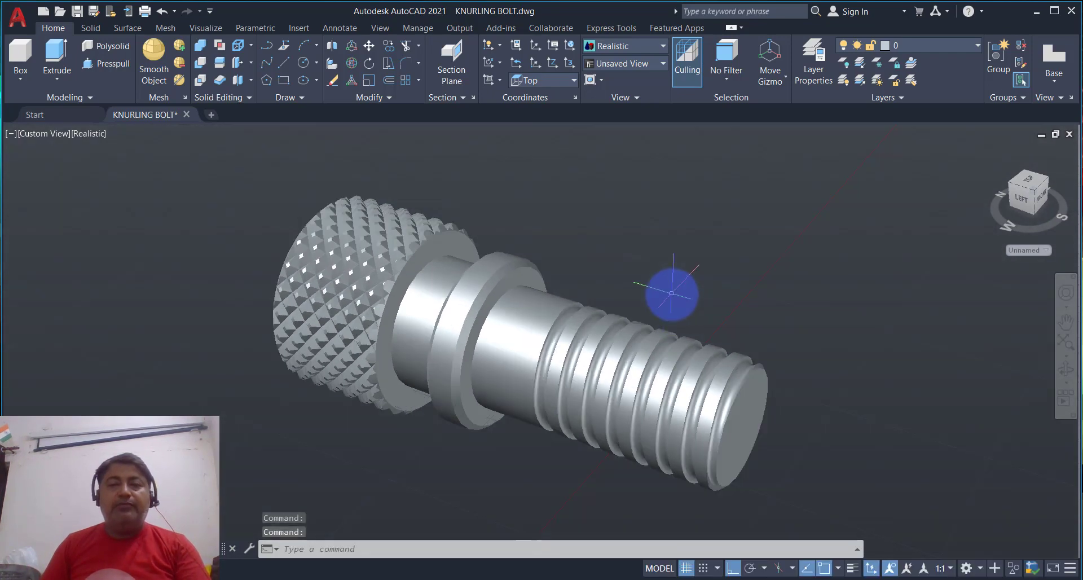
{"action": "middle_click_drag", "start_coordinate": [668, 307], "coordinate": [671, 312], "text": "shift"}
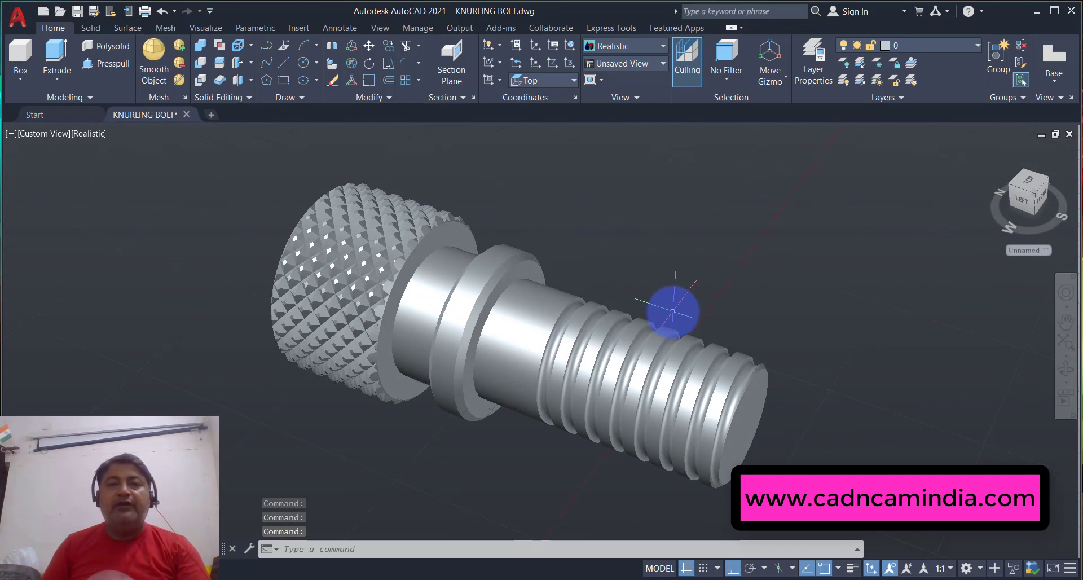
{"action": "scroll", "coordinate": [673, 310], "scroll_direction": "up", "scroll_amount": 1}
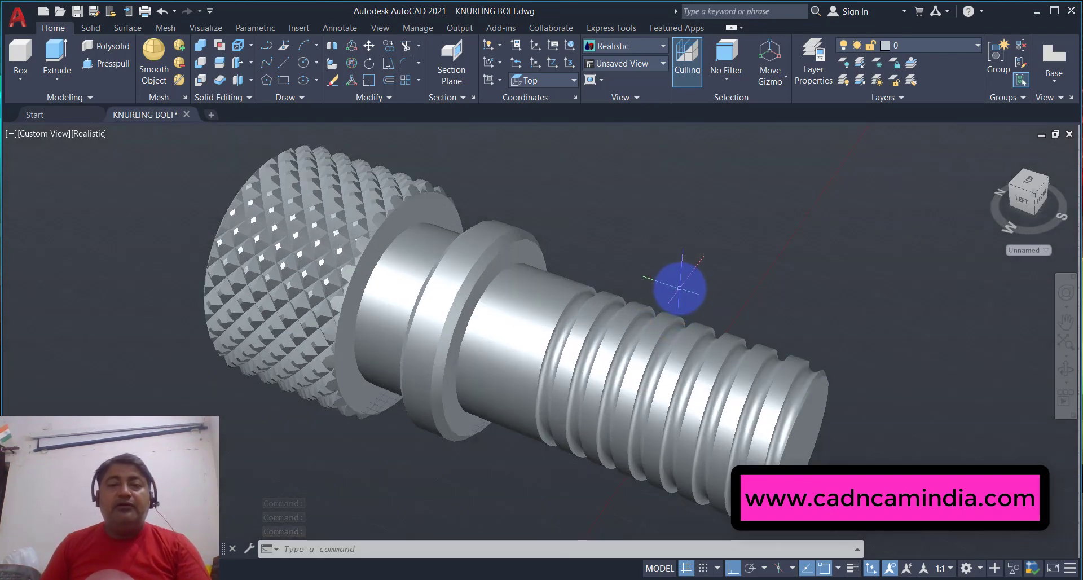
{"action": "mouse_move", "coordinate": [679, 287]}
{"action": "middle_mouse_down", "text": "shift"}
{"action": "mouse_move", "coordinate": [684, 321]}
{"action": "mouse_move", "coordinate": [691, 290]}
{"action": "mouse_move", "coordinate": [656, 286]}
{"action": "mouse_move", "coordinate": [684, 280]}
{"action": "mouse_move", "coordinate": [677, 286]}
{"action": "middle_mouse_up", "text": "shift"}
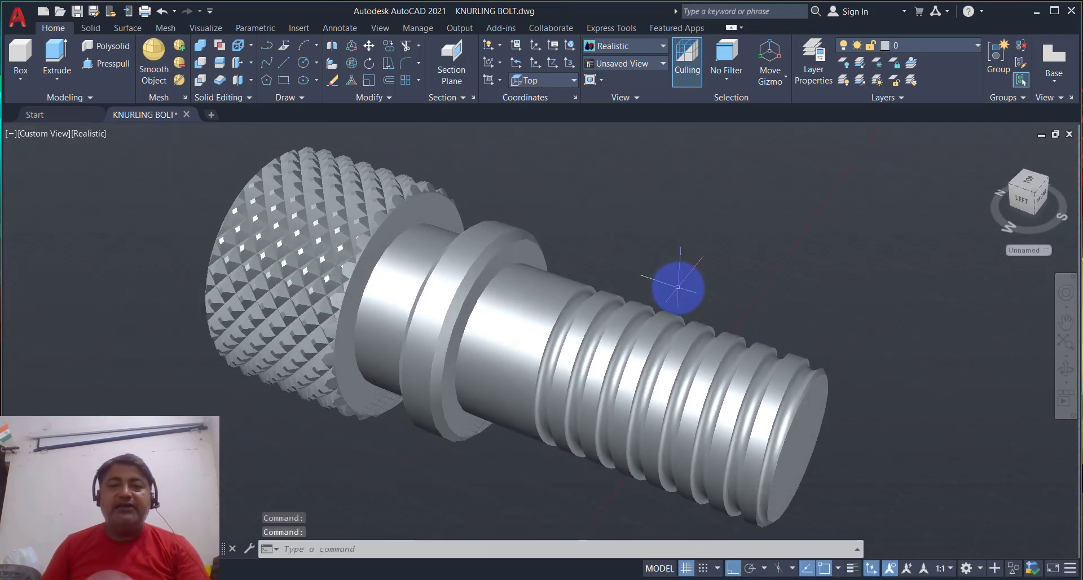
{"action": "middle_click_drag", "start_coordinate": [680, 290], "coordinate": [688, 293], "text": "shift"}
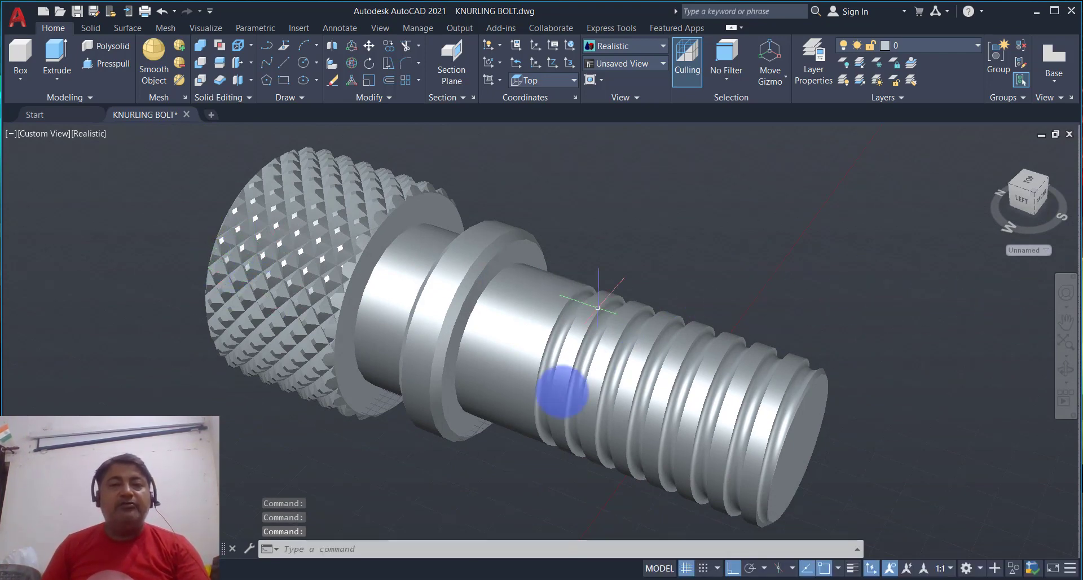
- Close the KNURLING BOLT drawing without saving and start a new drawing from acad3D.dwt
{"action": "left_click", "coordinate": [186, 114]}
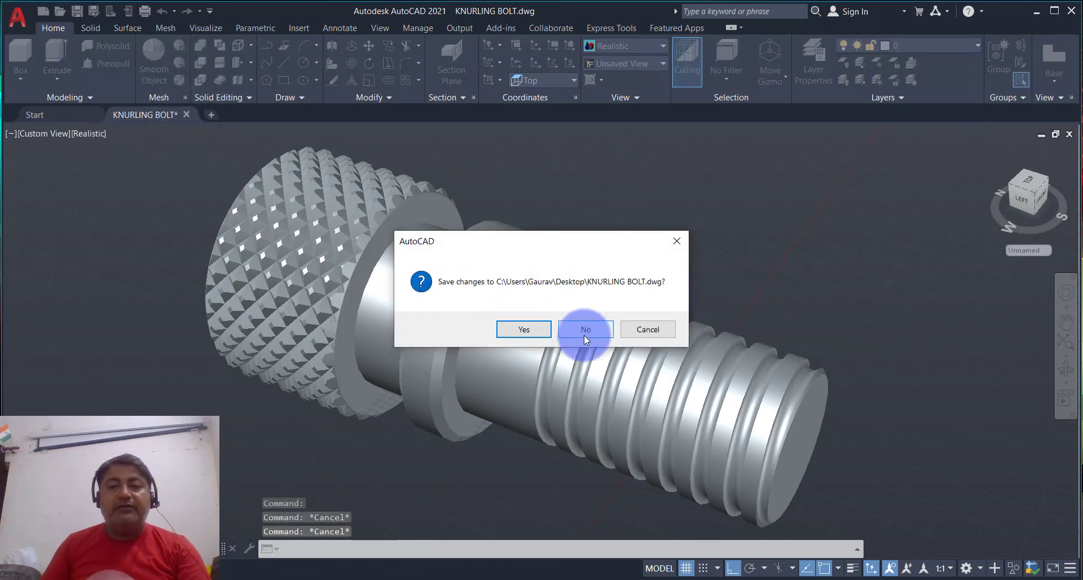
{"action": "left_click", "coordinate": [585, 329]}
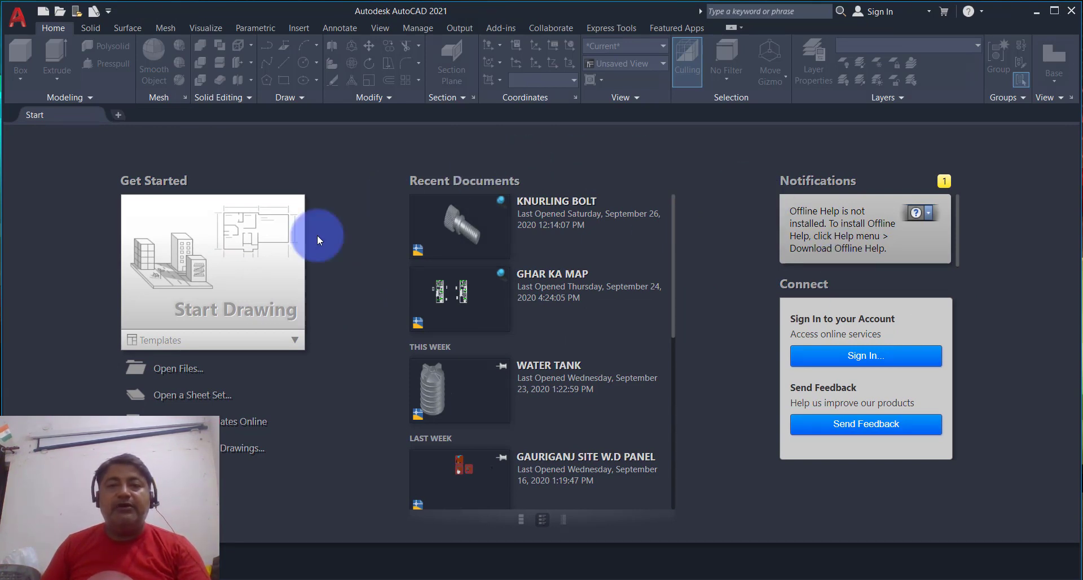
{"action": "left_click", "coordinate": [296, 341]}
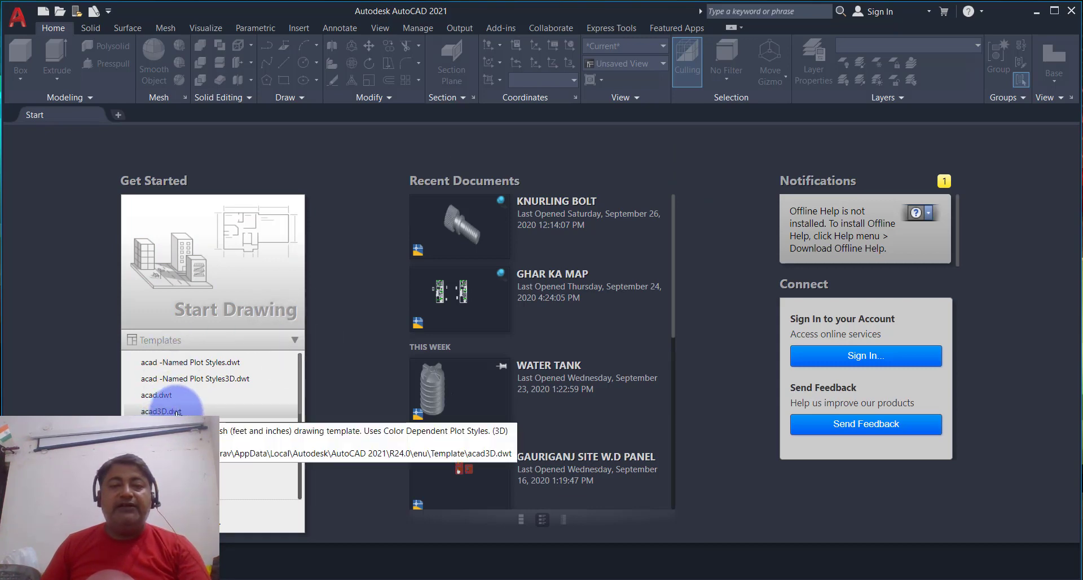
{"action": "left_click", "coordinate": [177, 411]}
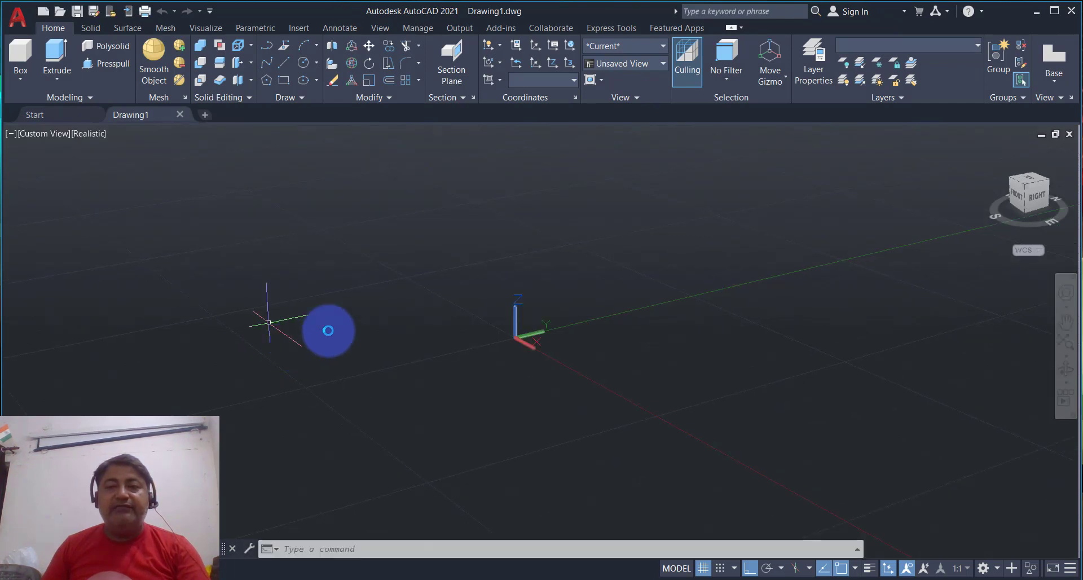
{"action": "left_click", "coordinate": [336, 315]}
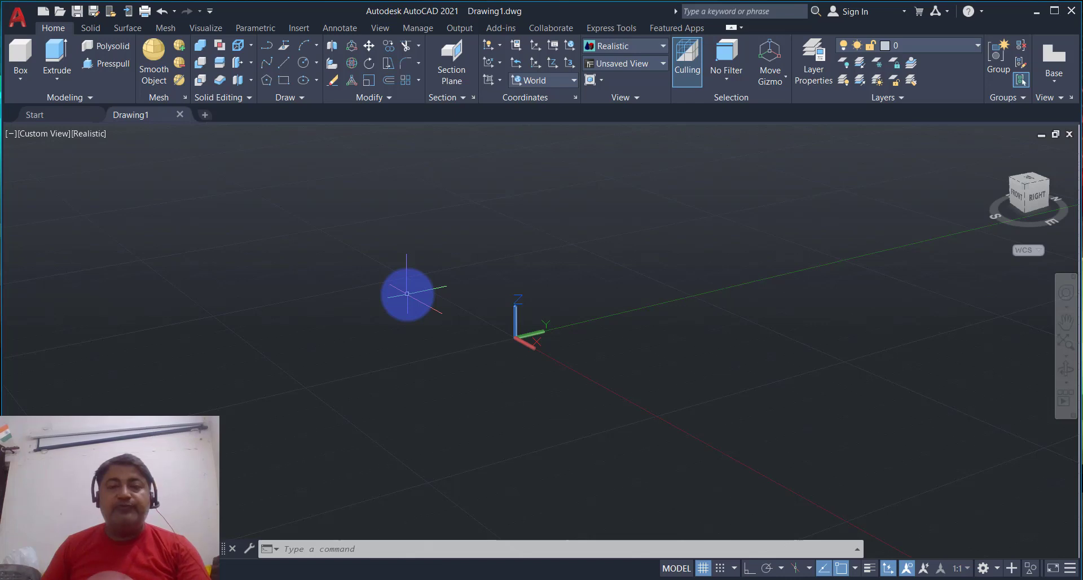
{"action": "mouse_move", "coordinate": [406, 294]}
{"action": "middle_mouse_down", "text": "shift"}
{"action": "mouse_move", "coordinate": [422, 286]}
{"action": "mouse_move", "coordinate": [416, 306]}
{"action": "mouse_move", "coordinate": [360, 307]}
{"action": "mouse_move", "coordinate": [427, 309]}
{"action": "mouse_move", "coordinate": [421, 270]}
{"action": "mouse_move", "coordinate": [418, 309]}
{"action": "mouse_move", "coordinate": [376, 314]}
{"action": "mouse_move", "coordinate": [423, 273]}
{"action": "mouse_move", "coordinate": [423, 291]}
{"action": "middle_mouse_up", "text": "shift"}
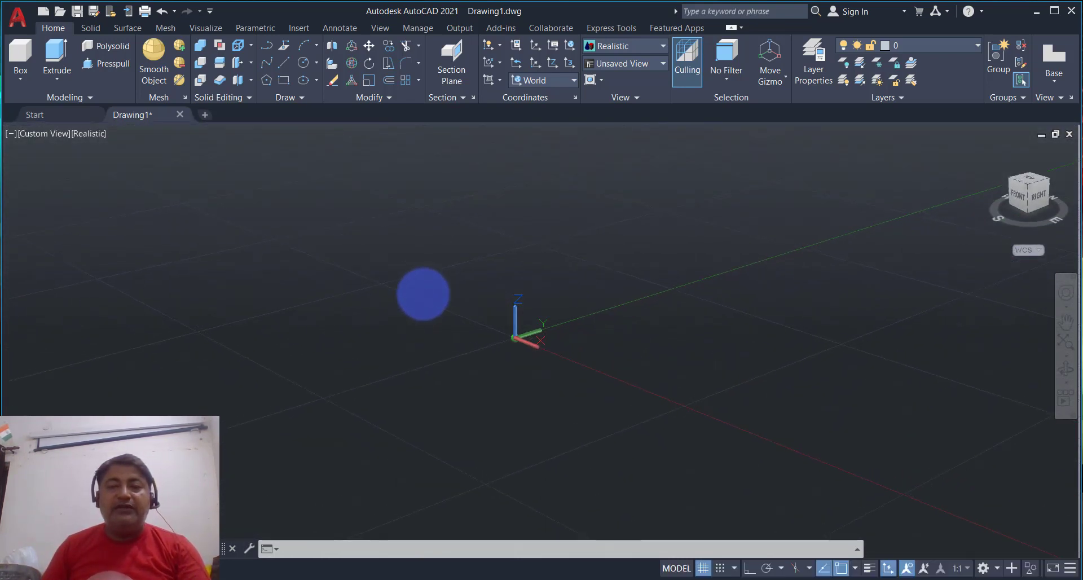
{"action": "middle_click_drag", "start_coordinate": [585, 374], "coordinate": [602, 374]}
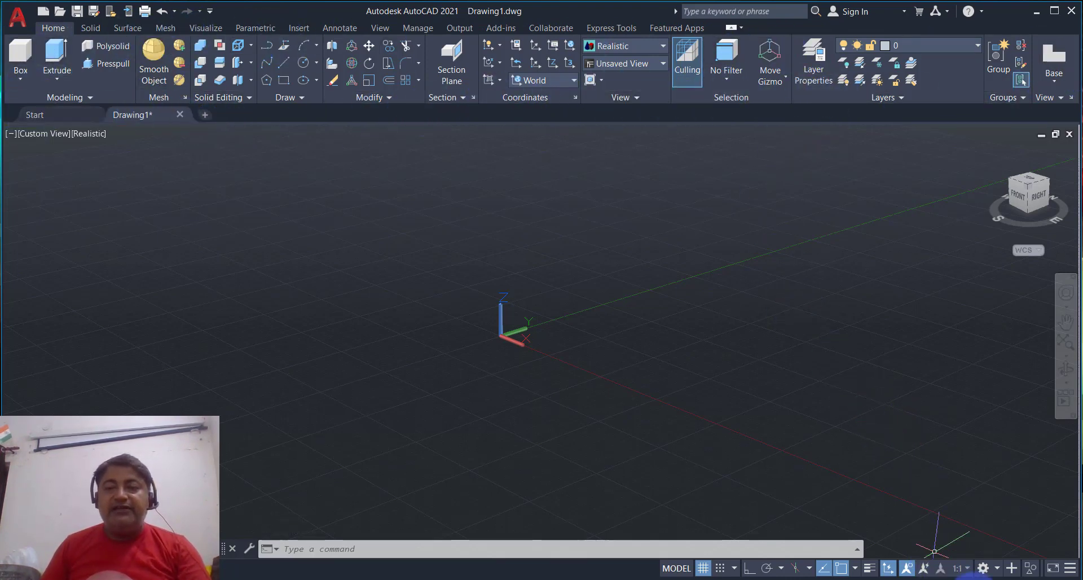
{"action": "left_click", "coordinate": [992, 569]}
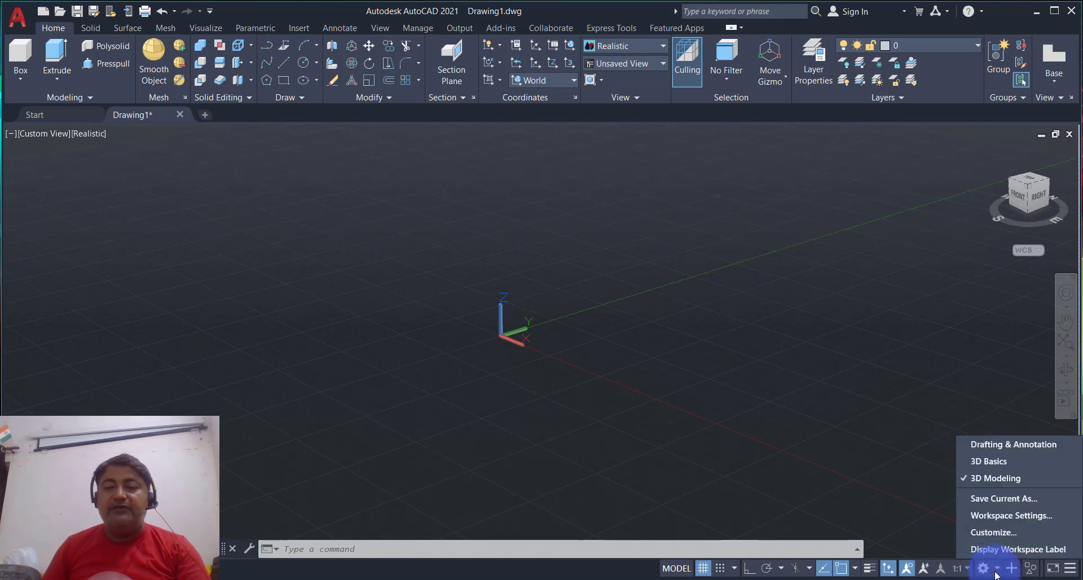
{"action": "left_click", "coordinate": [996, 445]}
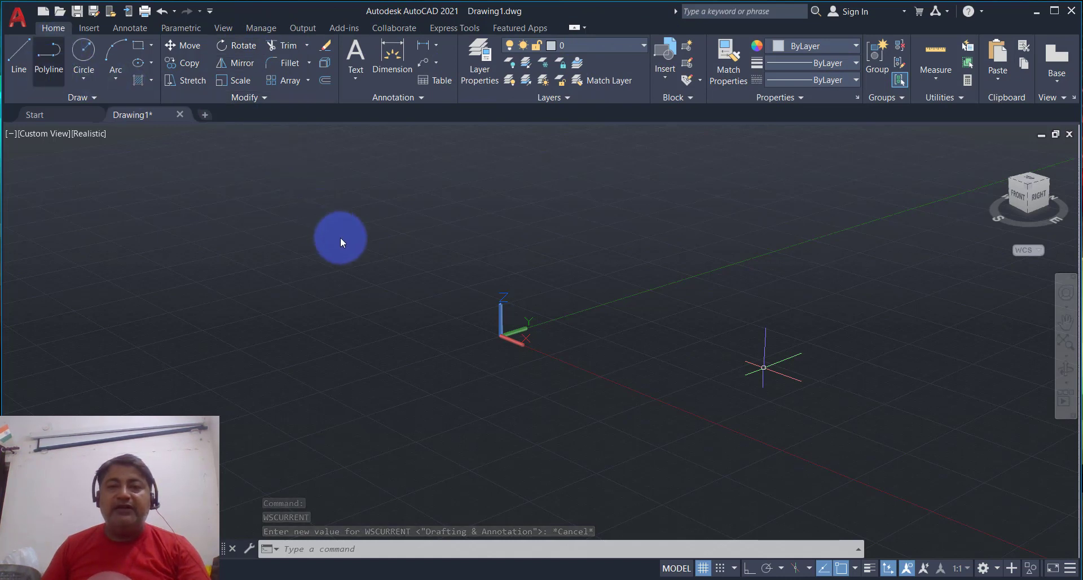
{"action": "left_click", "coordinate": [992, 572]}
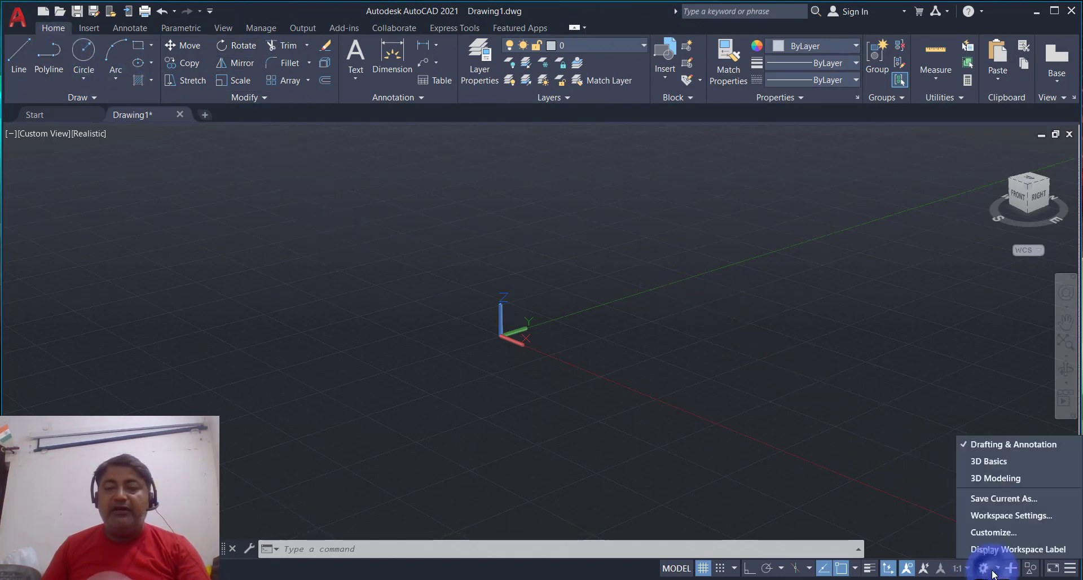
{"action": "left_click", "coordinate": [1000, 477]}
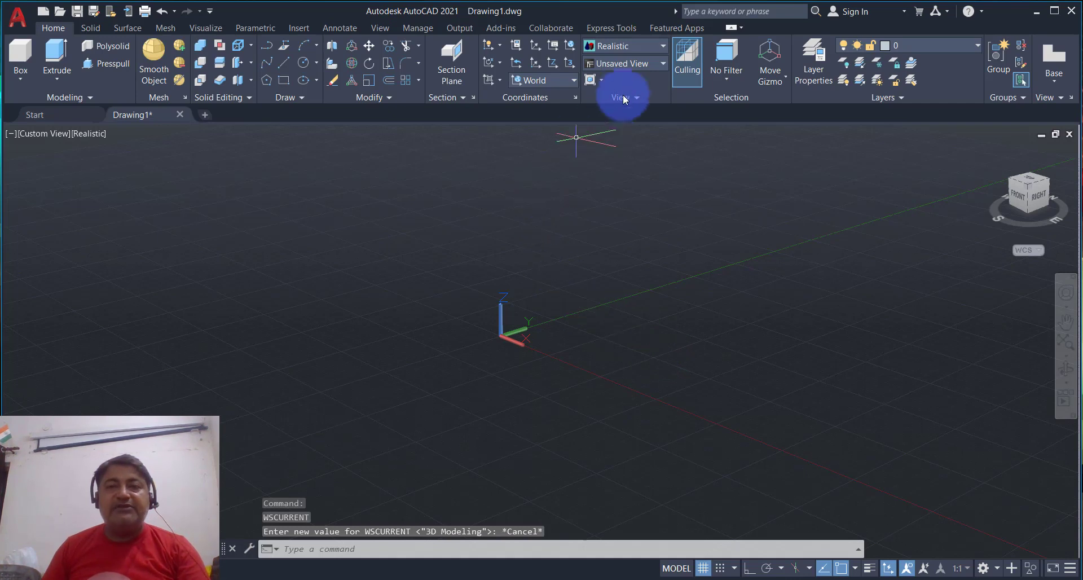
{"action": "left_click", "coordinate": [637, 62]}
- Set the drawing to the Front preset view
{"action": "left_click", "coordinate": [637, 62]}
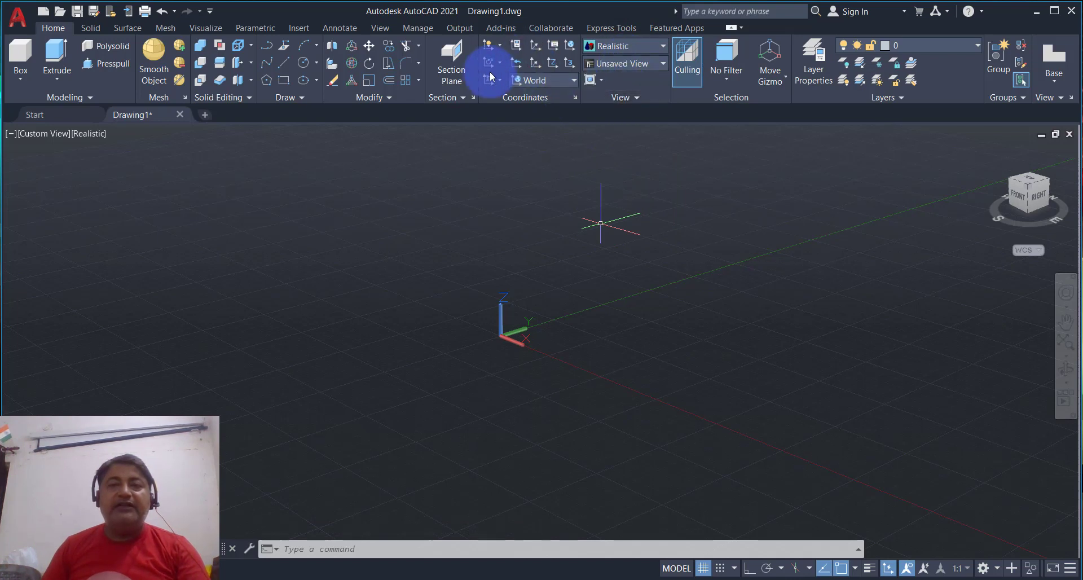
{"action": "left_click", "coordinate": [30, 47]}
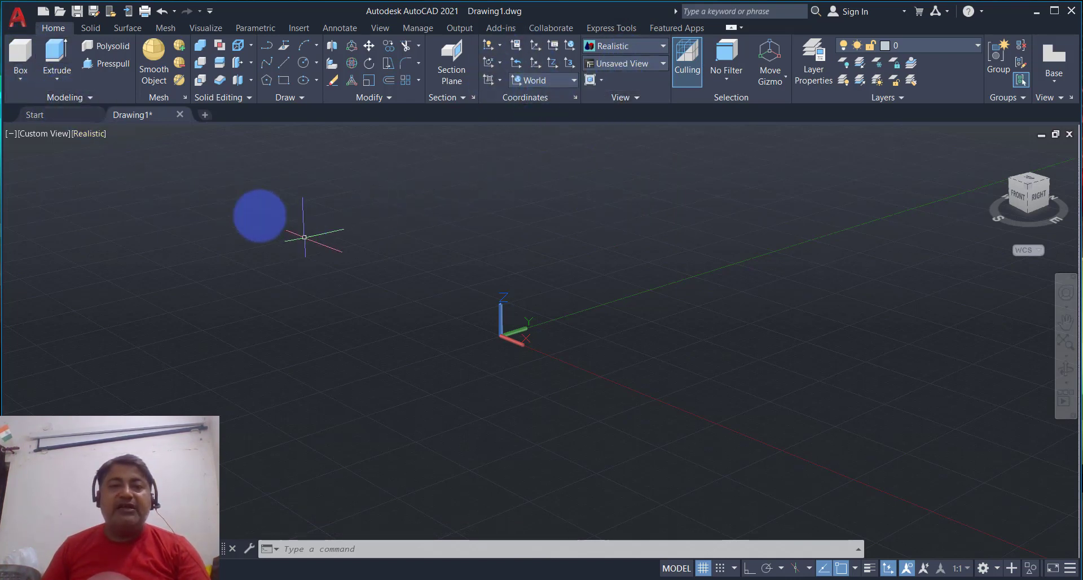
{"action": "left_click", "coordinate": [646, 64]}
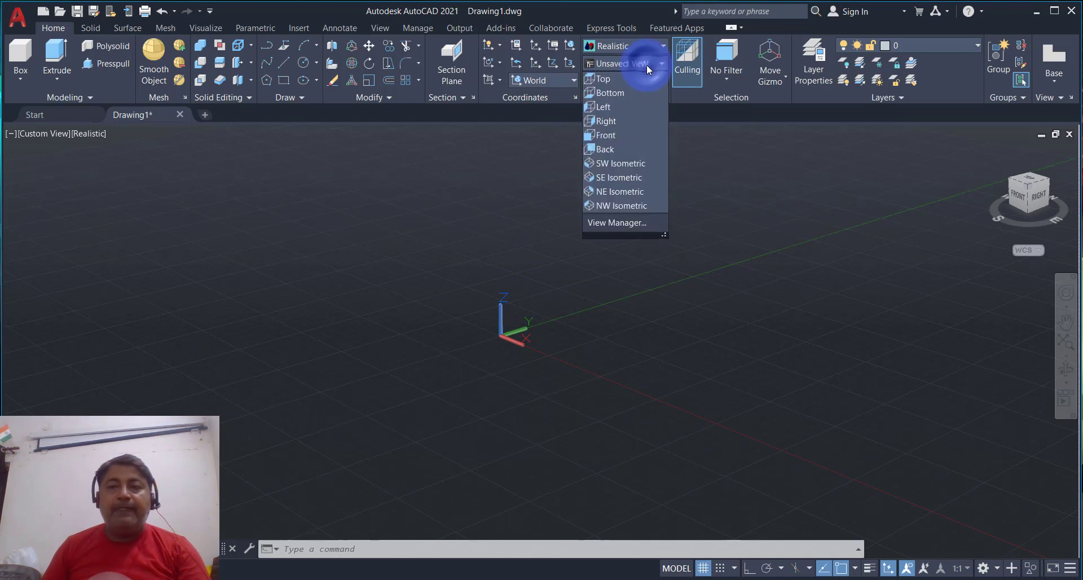
{"action": "left_click", "coordinate": [619, 135]}
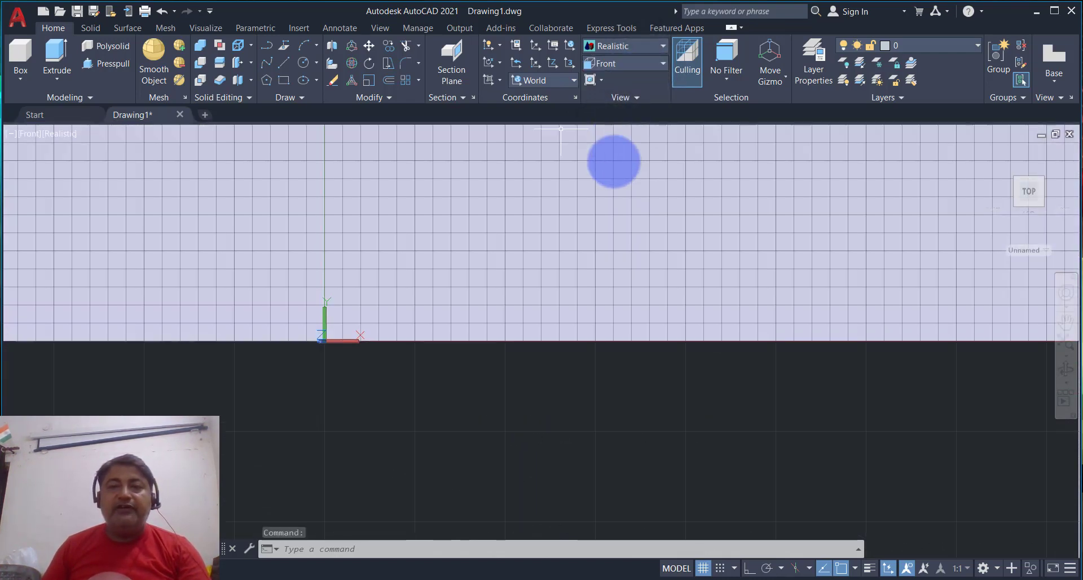
- Switch to parallel projection and pan so the origin sits lower left
{"action": "right_click", "coordinate": [1030, 195]}
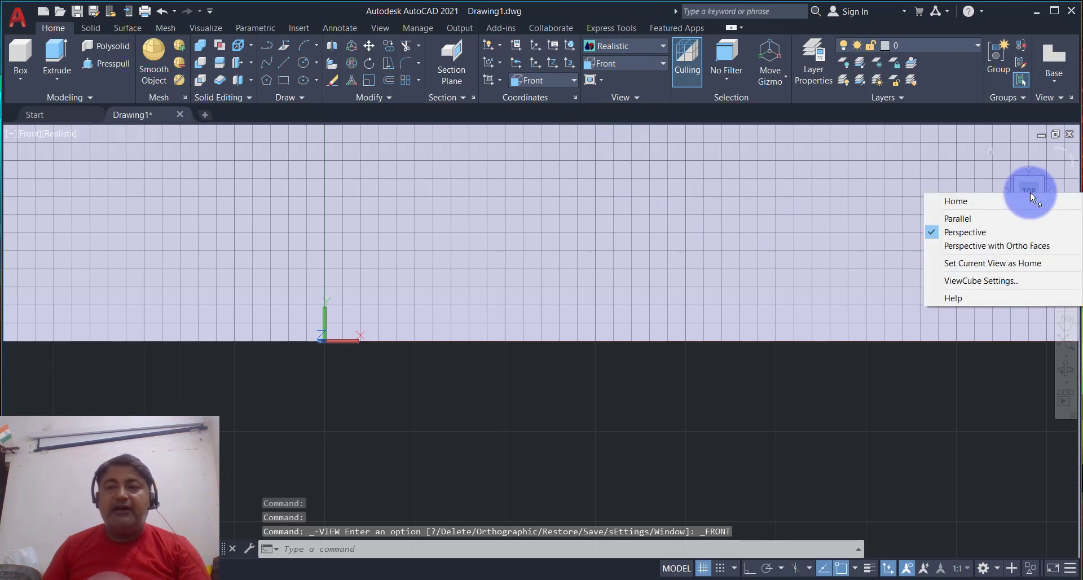
{"action": "left_click", "coordinate": [976, 218]}
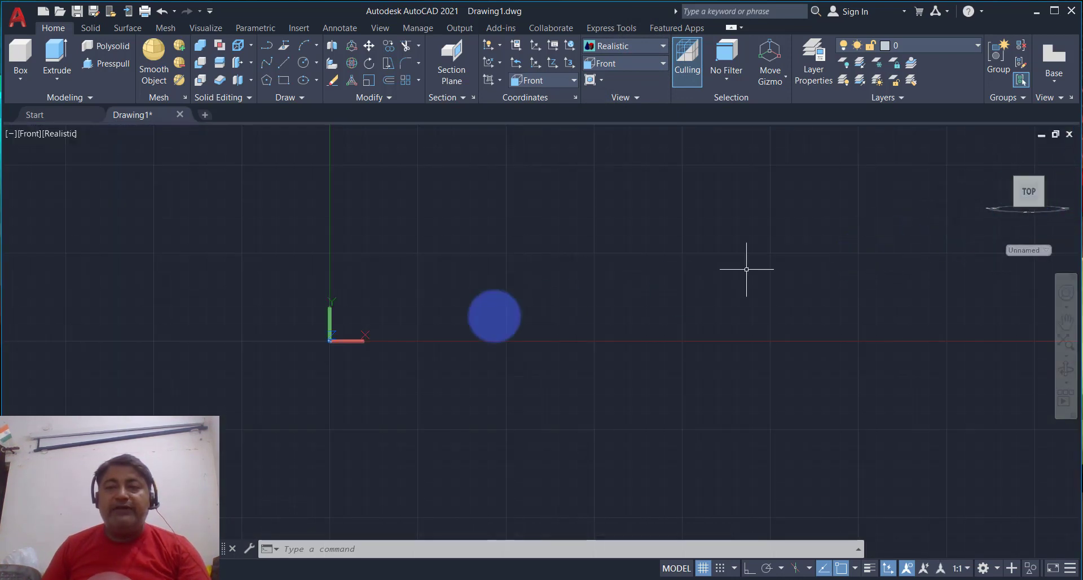
{"action": "middle_click_drag", "start_coordinate": [484, 313], "coordinate": [265, 463]}
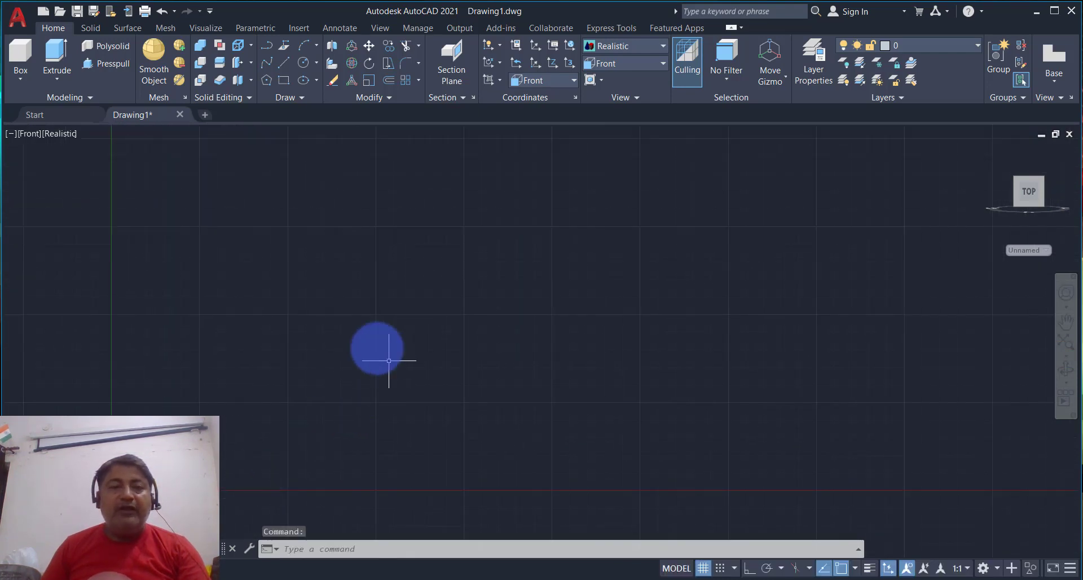
{"action": "middle_click_drag", "start_coordinate": [364, 201], "coordinate": [291, 263]}
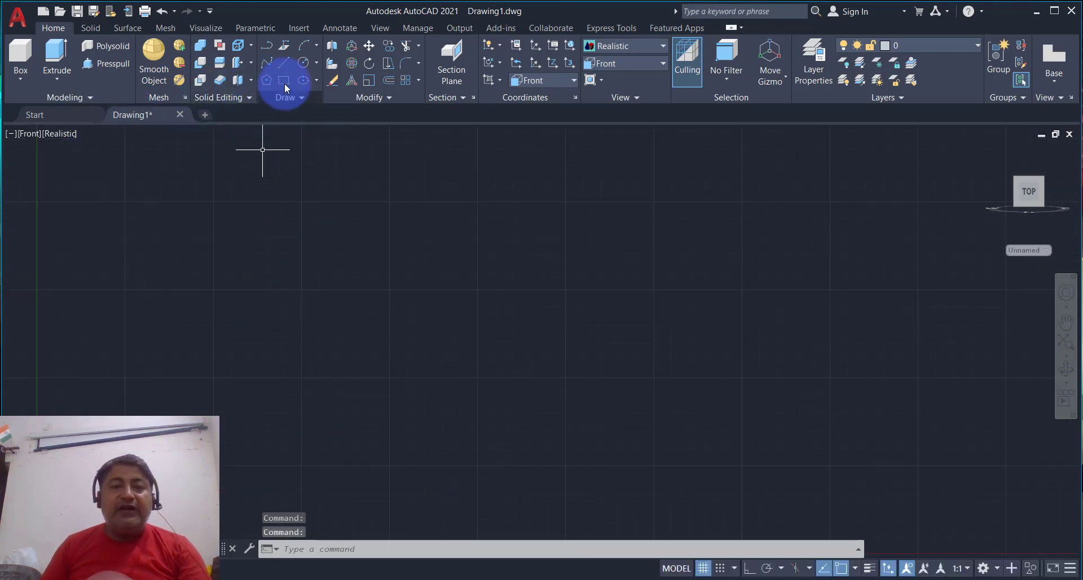
- Draw a radius-8 circle by centre and radius, panned left of centre
{"action": "left_click", "coordinate": [315, 63]}
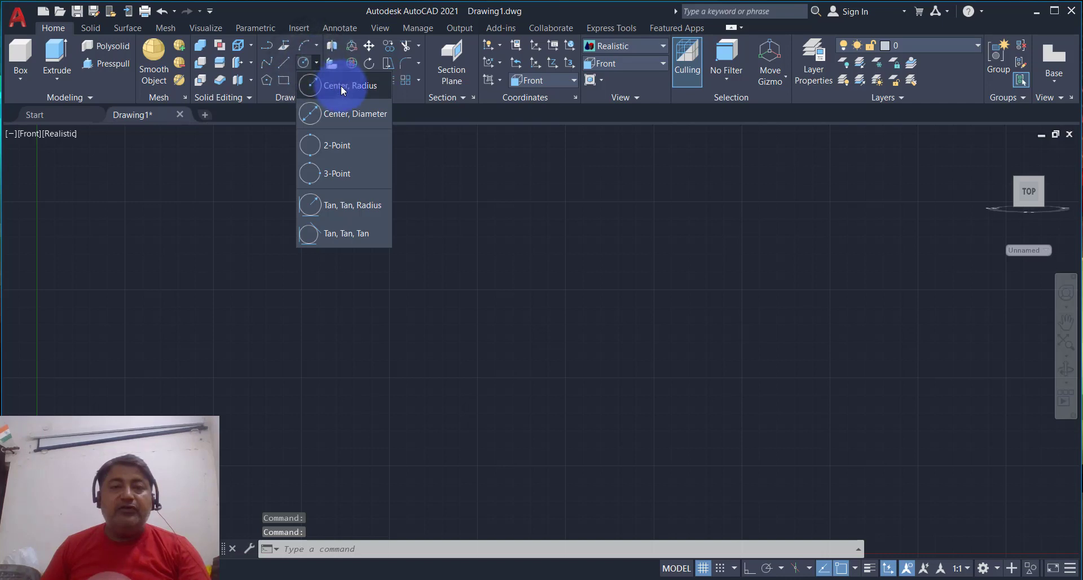
{"action": "left_click", "coordinate": [397, 194]}
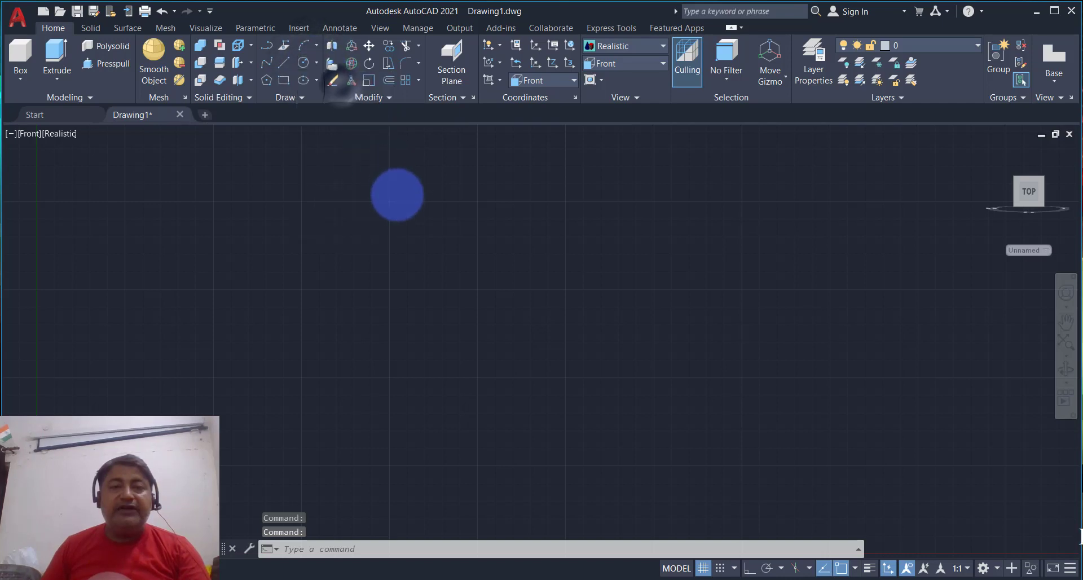
{"action": "left_click", "coordinate": [438, 258]}
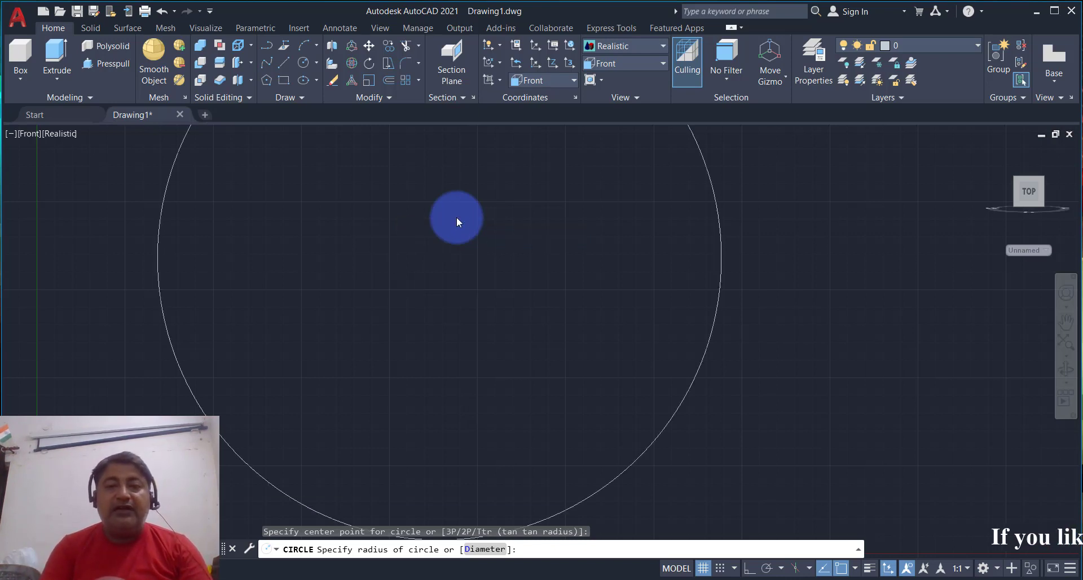
{"action": "key", "text": "Return"}
{"action": "scroll", "coordinate": [443, 221], "scroll_direction": "down", "scroll_amount": 4}
{"action": "scroll", "coordinate": [436, 230], "scroll_direction": "down", "scroll_amount": 2}
{"action": "middle_click_drag", "start_coordinate": [435, 230], "coordinate": [370, 303]}
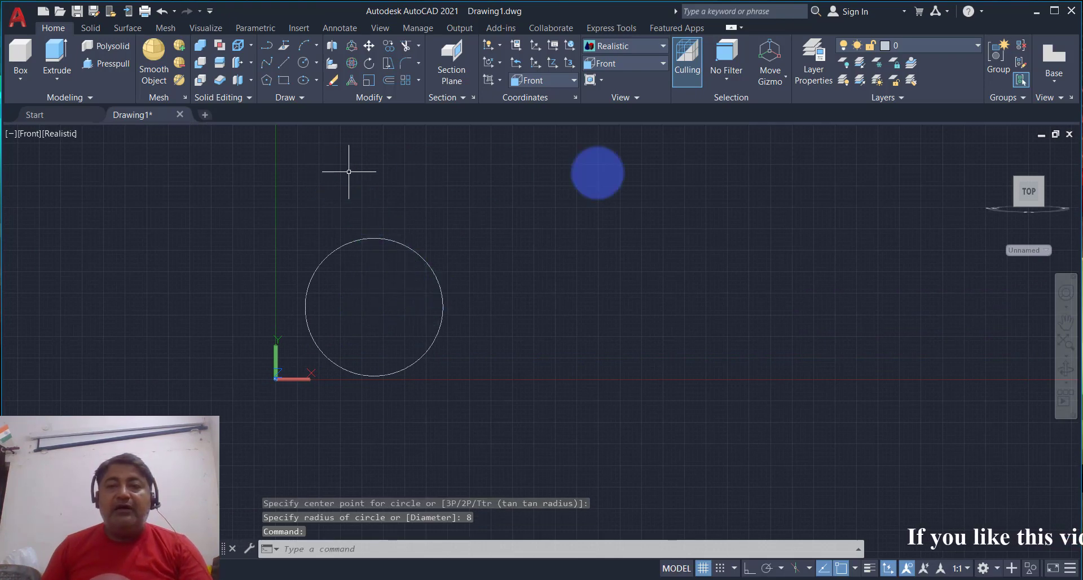
{"action": "mouse_move", "coordinate": [1027, 190]}
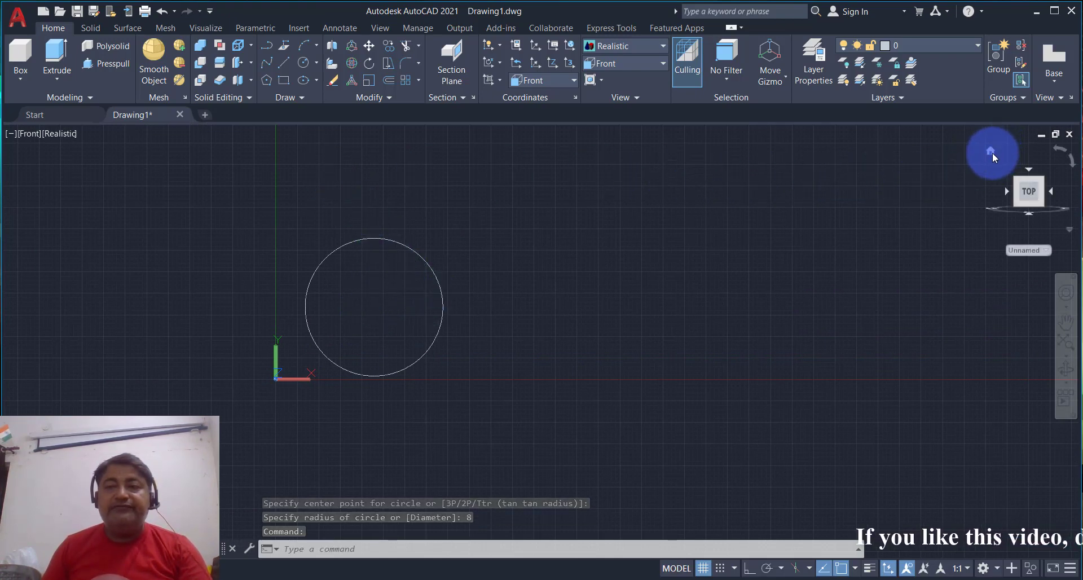
{"action": "left_click", "coordinate": [990, 151]}
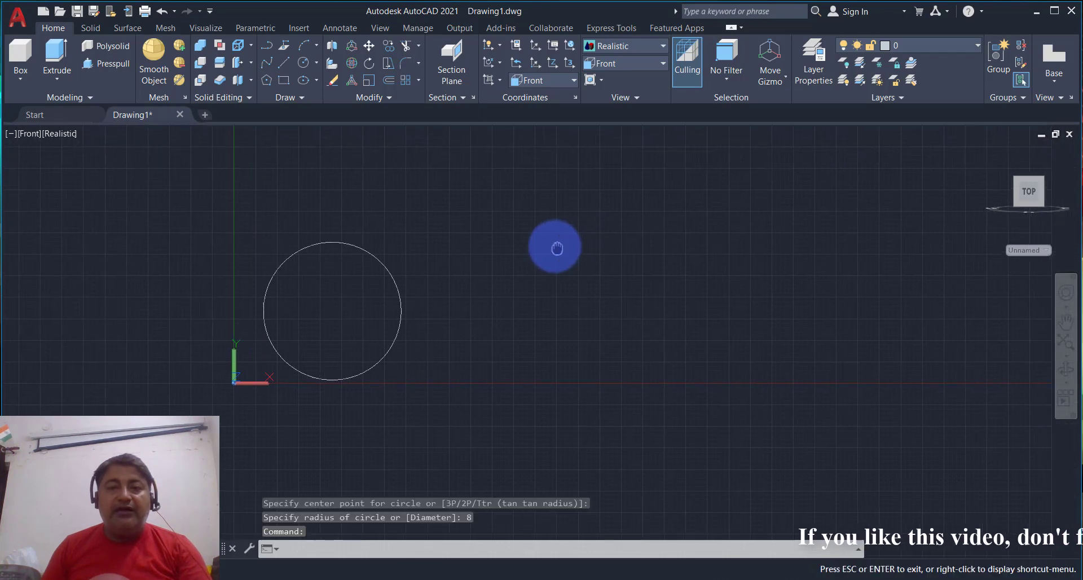
- Add circles of radius 5.5 and 7 to the right of the first
{"action": "left_click", "coordinate": [317, 63]}
{"action": "left_click", "coordinate": [321, 86]}
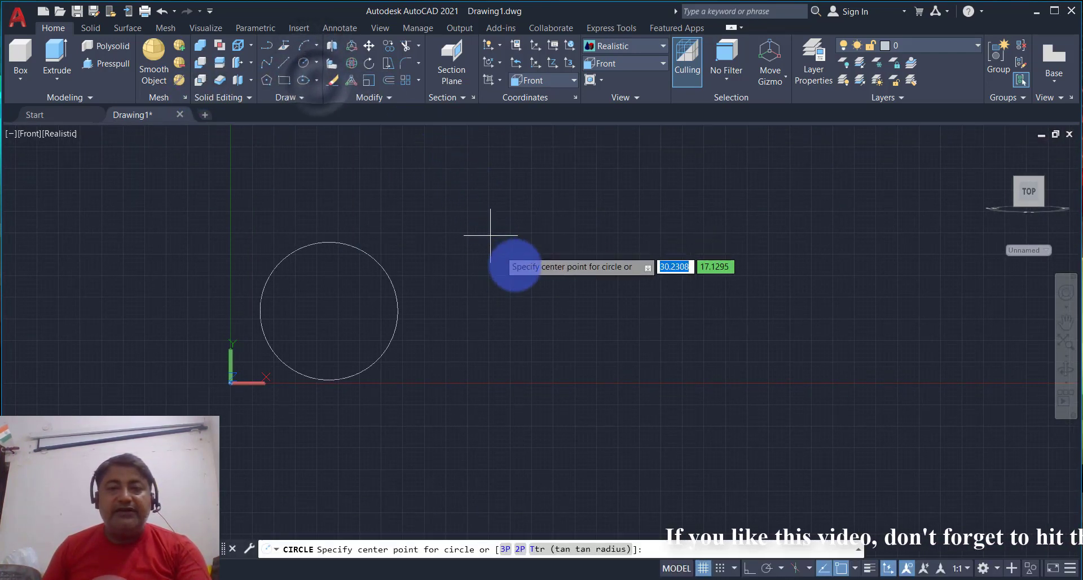
{"action": "left_click", "coordinate": [524, 266]}
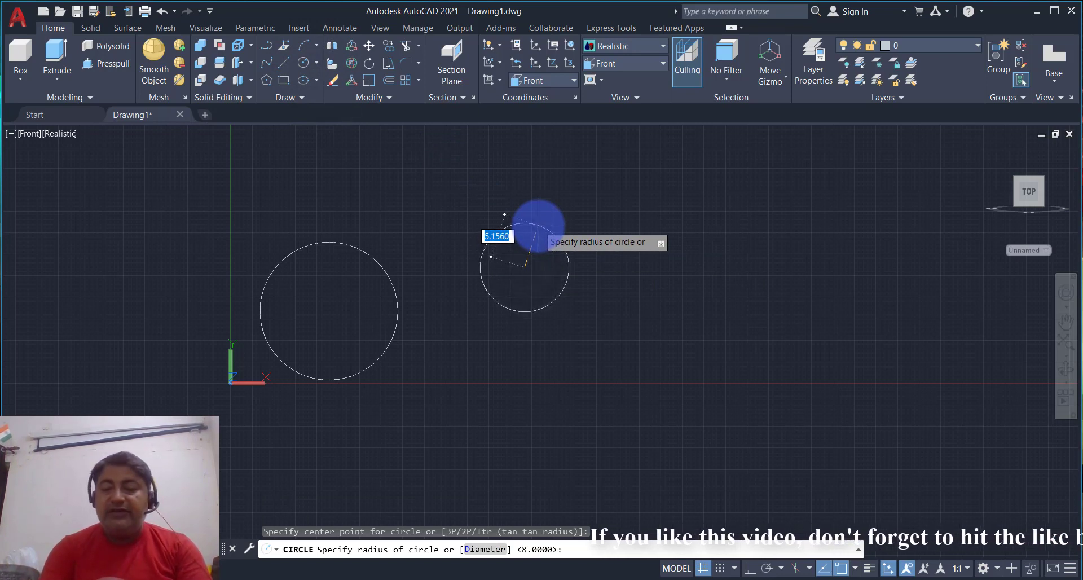
{"action": "type", "text": "5.5"}
{"action": "key", "text": "Return"}
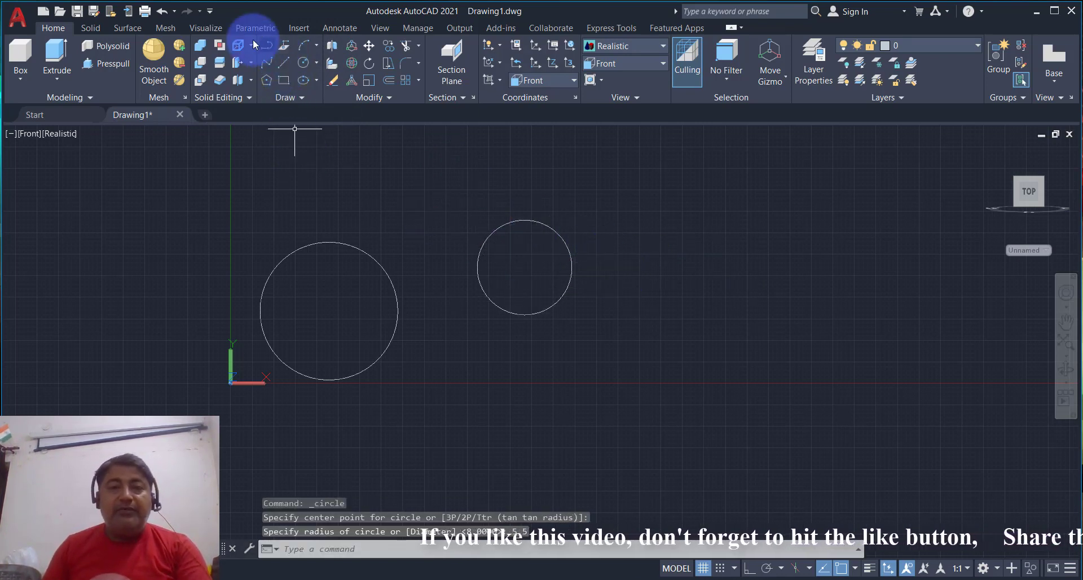
{"action": "left_click", "coordinate": [312, 72]}
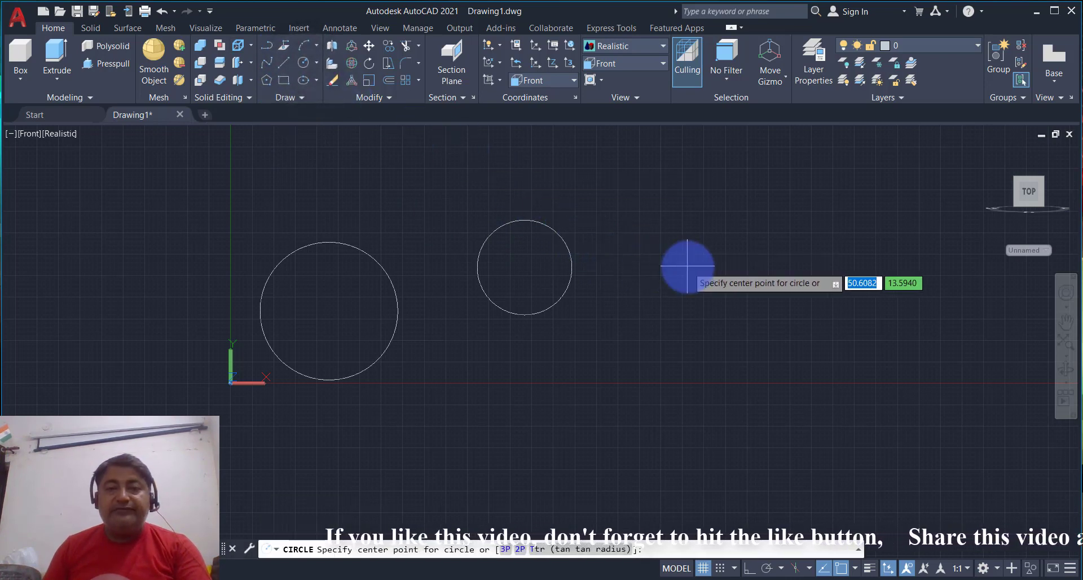
{"action": "left_click", "coordinate": [705, 254]}
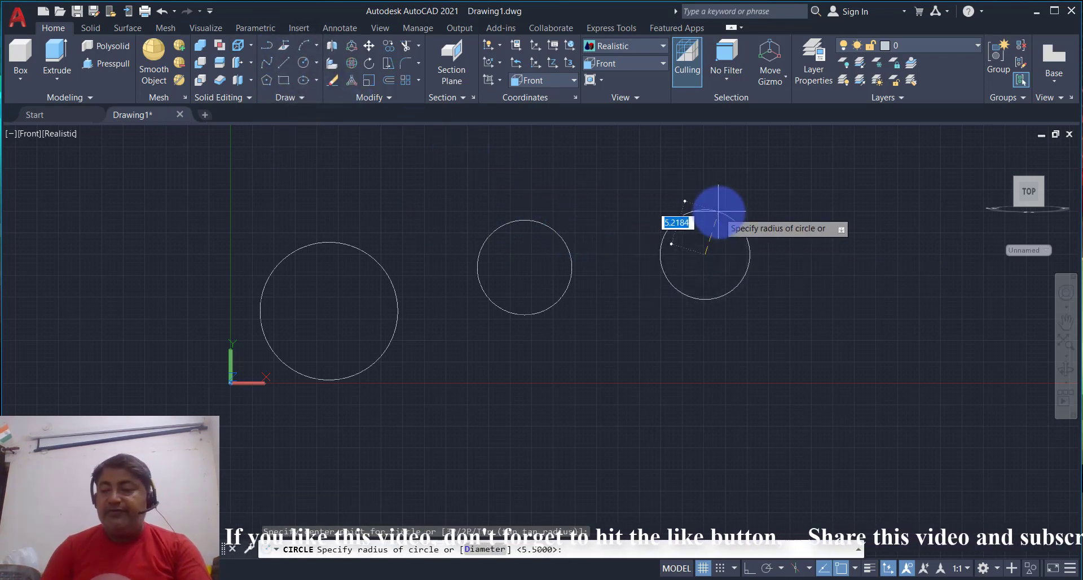
{"action": "type", "text": "7"}
{"action": "key", "text": "Return"}
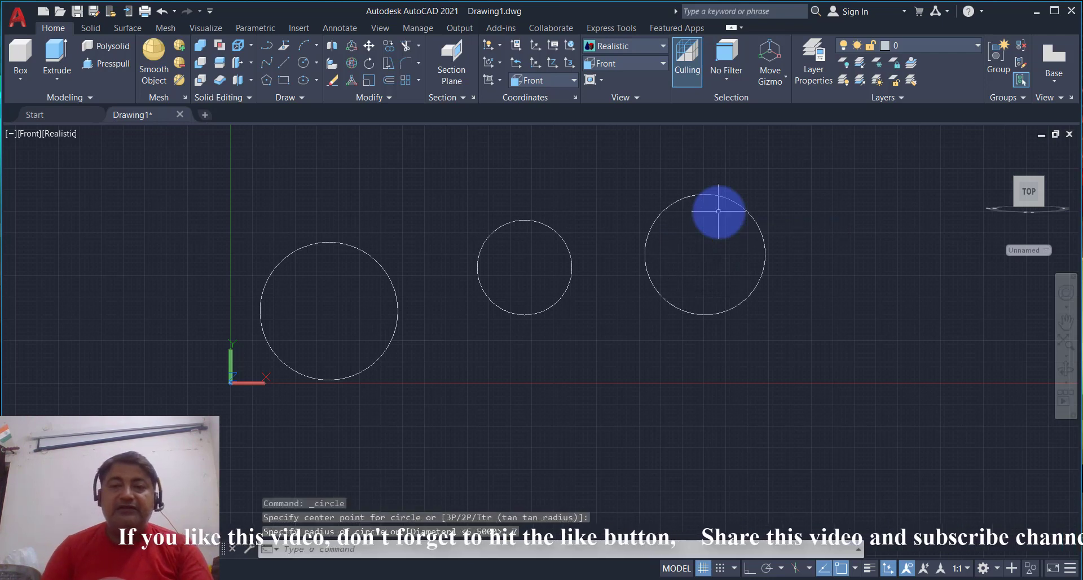
- Add a radius-5 circle above the others and switch to the isometric home view
{"action": "left_click", "coordinate": [305, 62]}
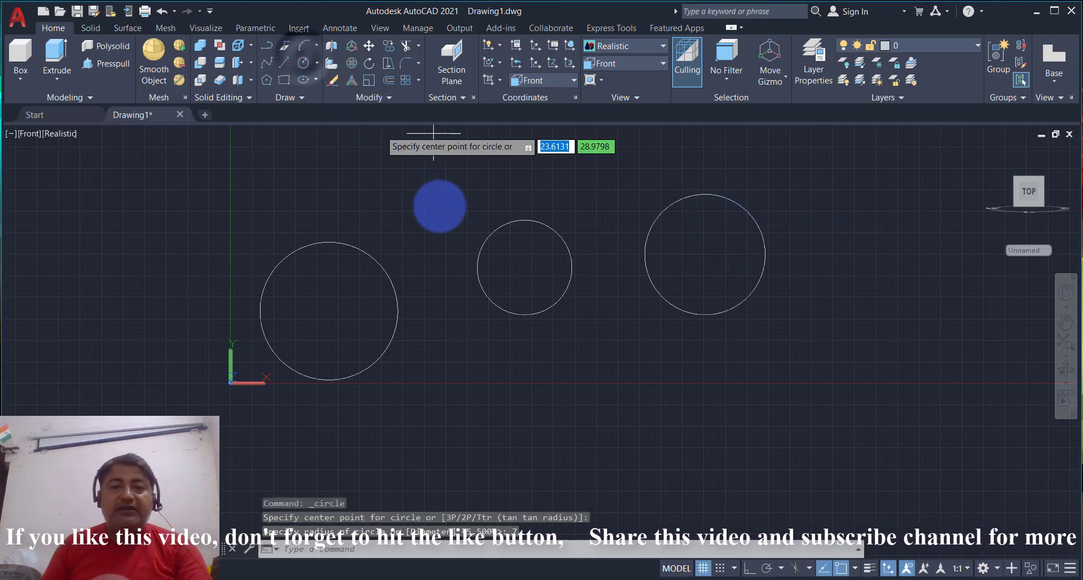
{"action": "scroll", "coordinate": [459, 179], "scroll_direction": "down", "scroll_amount": 2}
{"action": "left_click", "coordinate": [468, 168]}
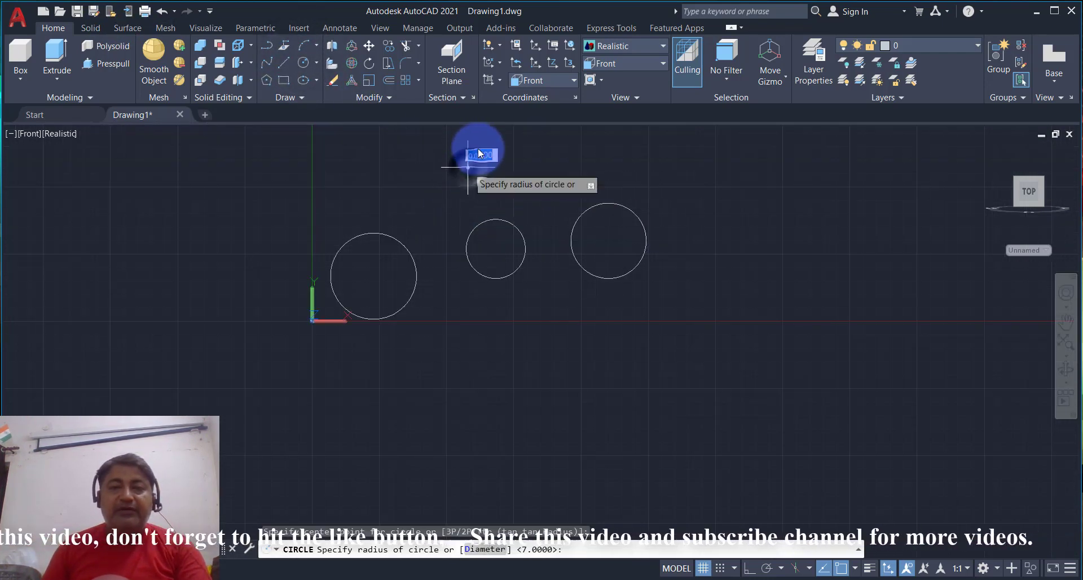
{"action": "type", "text": "5"}
{"action": "key", "text": "Return"}
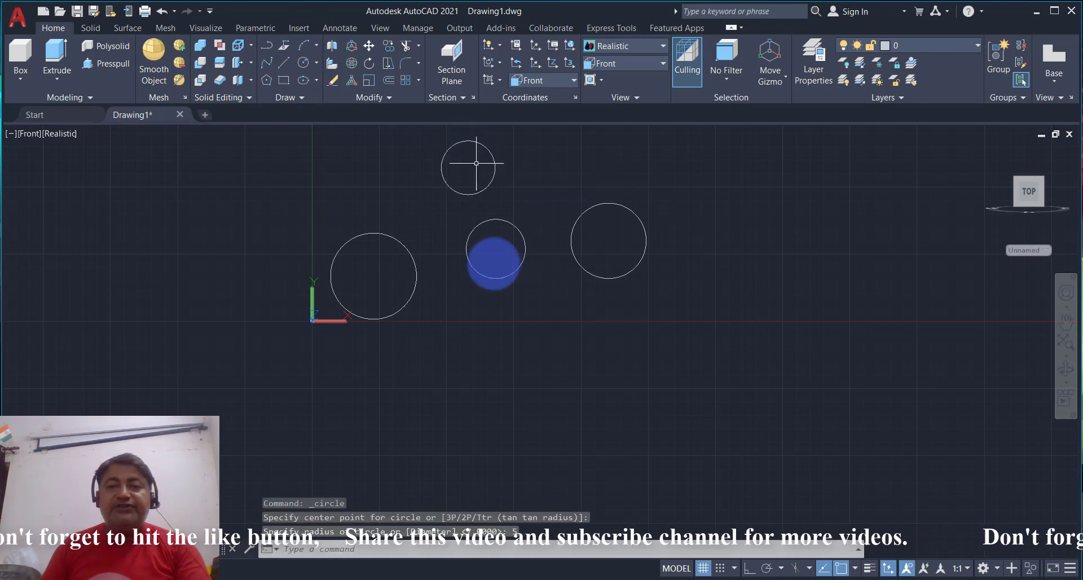
{"action": "mouse_move", "coordinate": [1029, 191]}
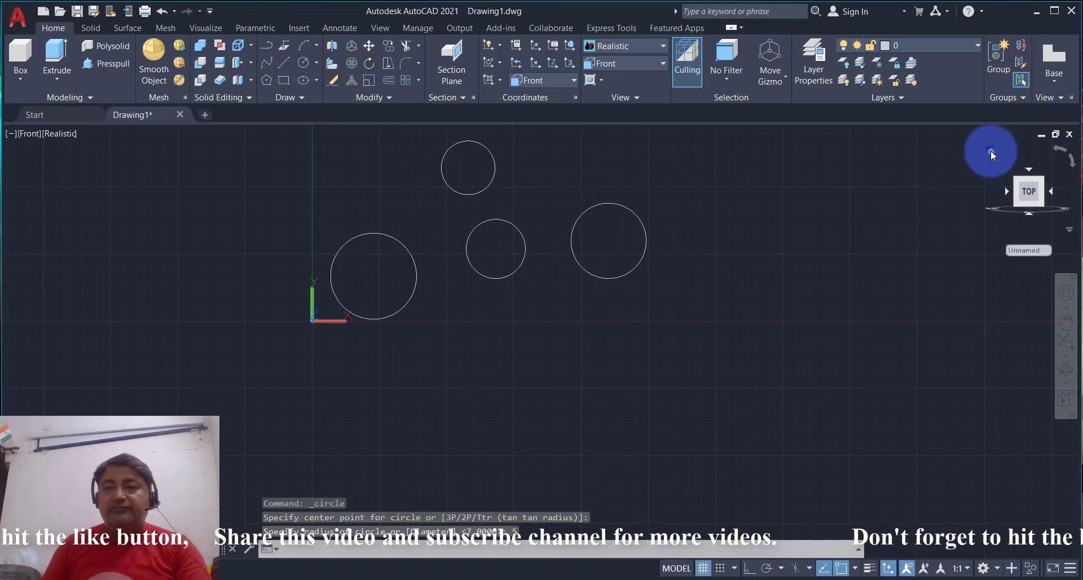
{"action": "left_click", "coordinate": [990, 150]}
- Set the UCS to World and extrude the large lower-left circle 10 units
{"action": "left_click", "coordinate": [1028, 251]}
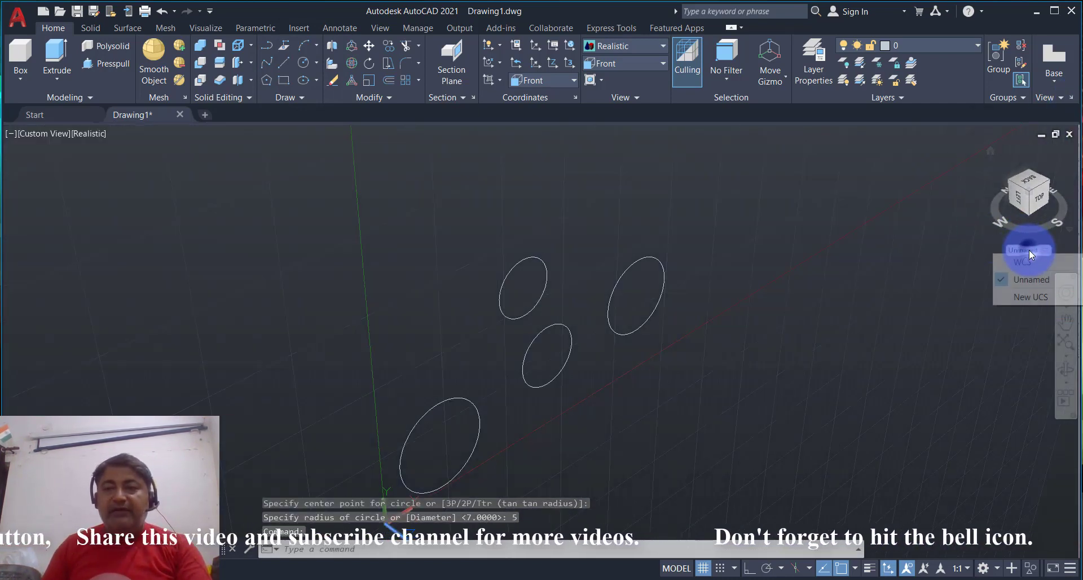
{"action": "left_click", "coordinate": [1027, 262]}
{"action": "left_click_drag", "start_coordinate": [788, 324], "coordinate": [774, 289]}
{"action": "key", "text": "Escape"}
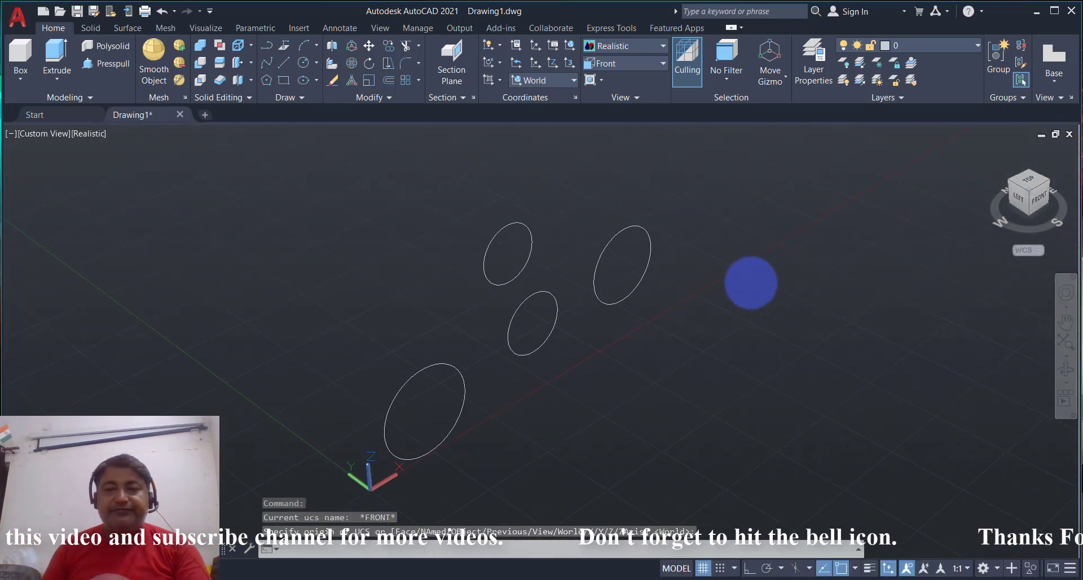
{"action": "left_click", "coordinate": [57, 80]}
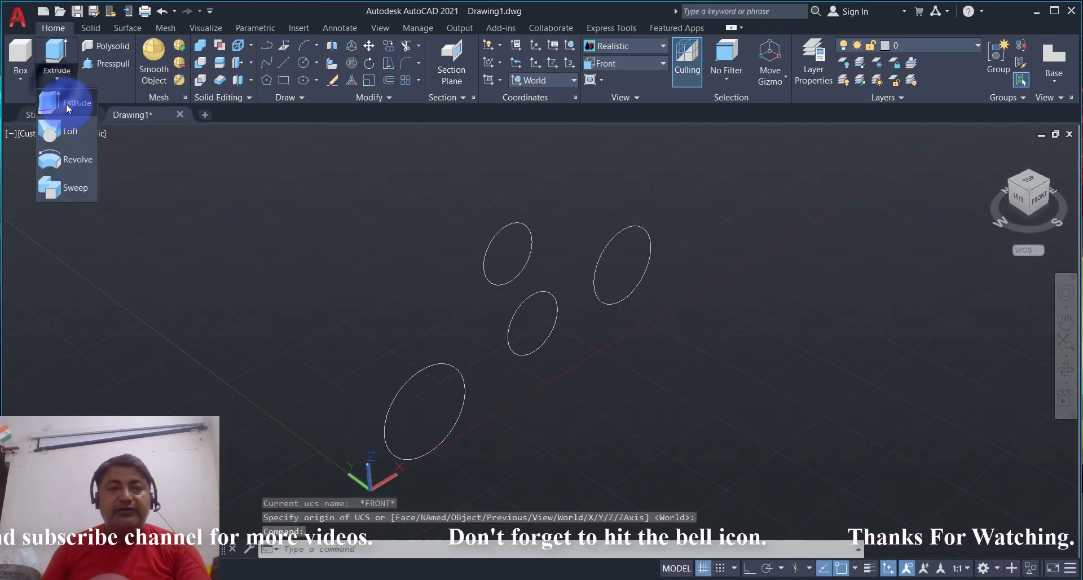
{"action": "left_click", "coordinate": [79, 120]}
{"action": "left_click", "coordinate": [427, 367]}
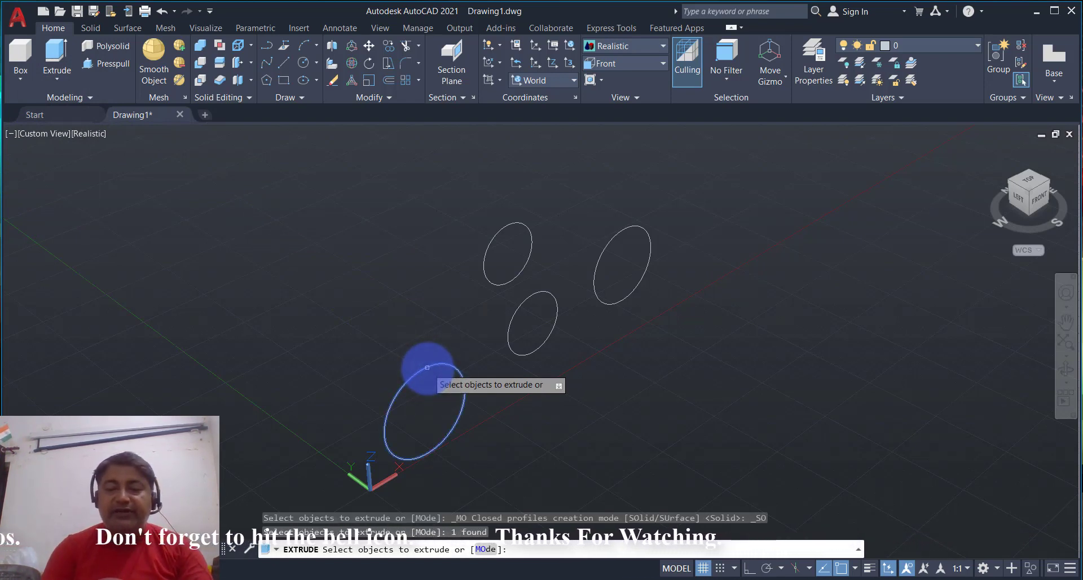
{"action": "key", "text": "Return"}
{"action": "type", "text": "10"}
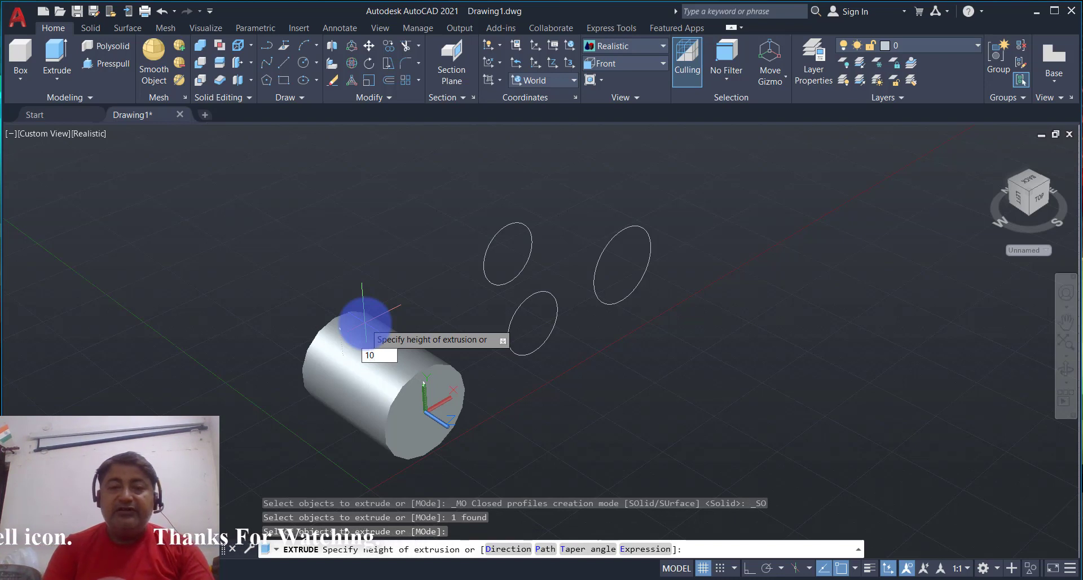
{"action": "key", "text": "Return"}
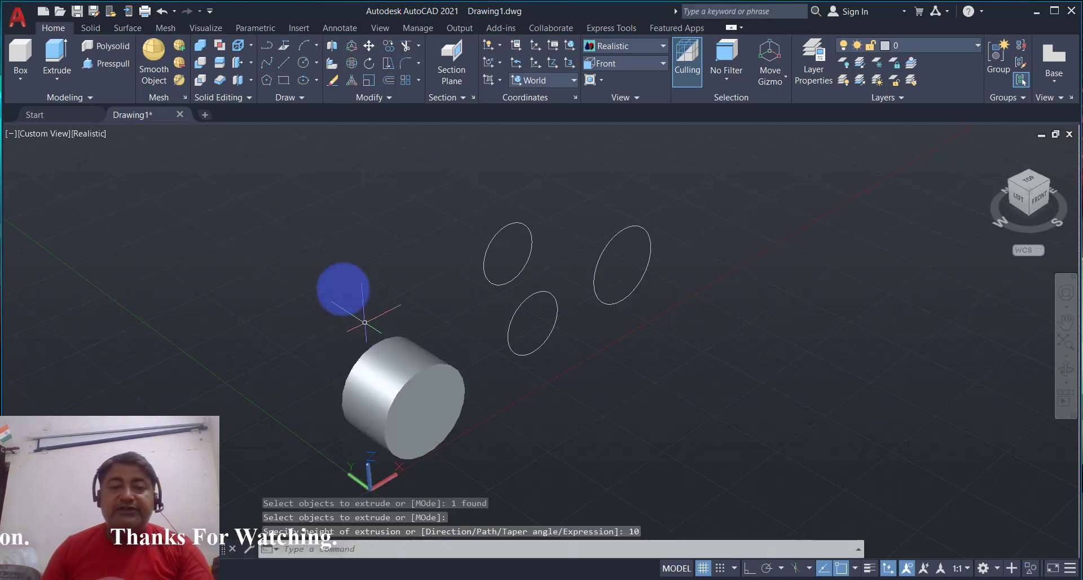
- Extrude the small middle circle 4 units and the upper-right circle 3 units
{"action": "left_click", "coordinate": [73, 69]}
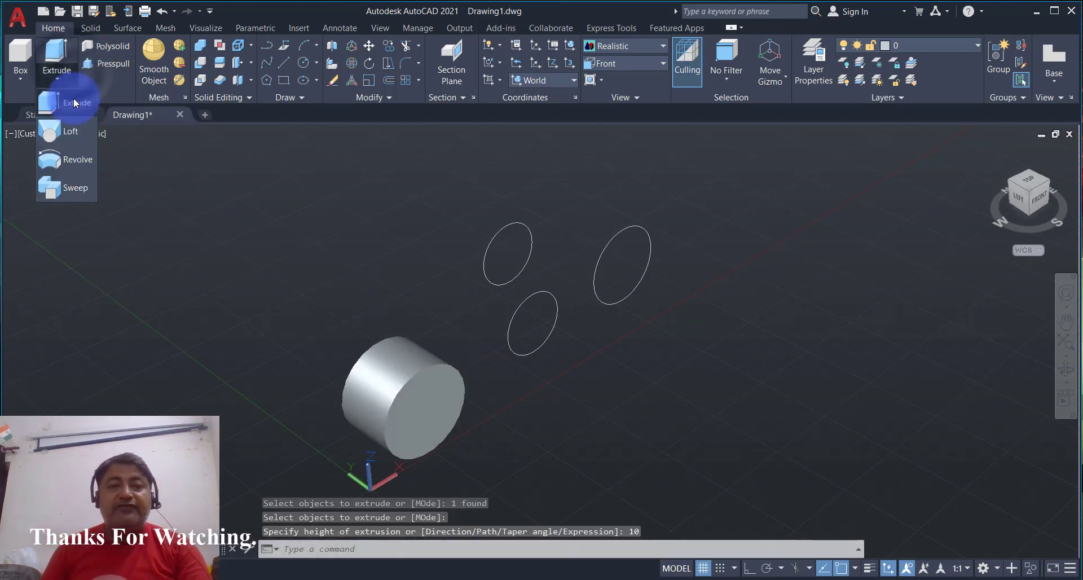
{"action": "left_click", "coordinate": [73, 97]}
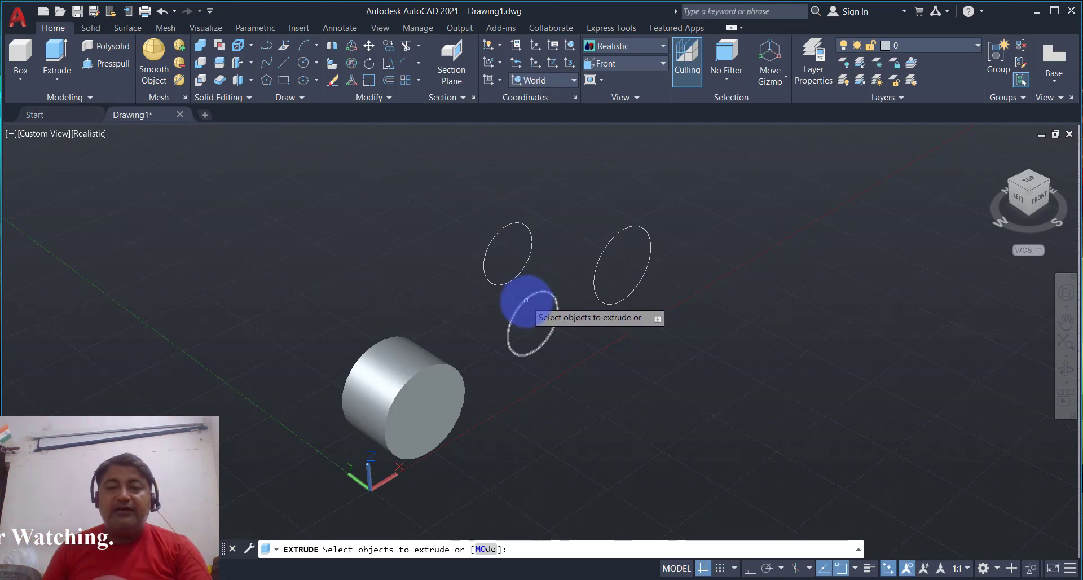
{"action": "left_click", "coordinate": [526, 300]}
{"action": "key", "text": "Return"}
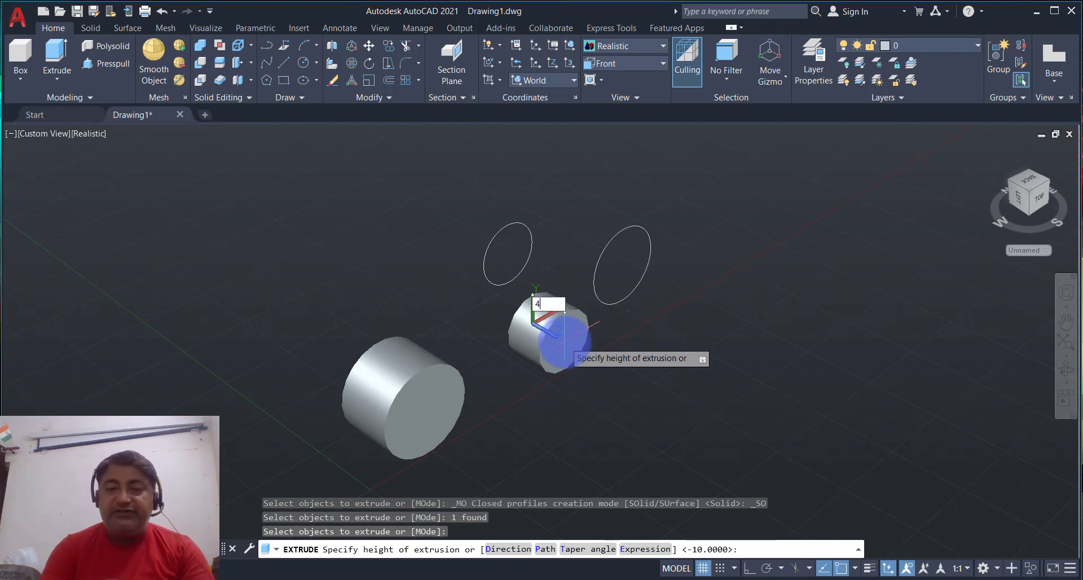
{"action": "key", "text": "Return"}
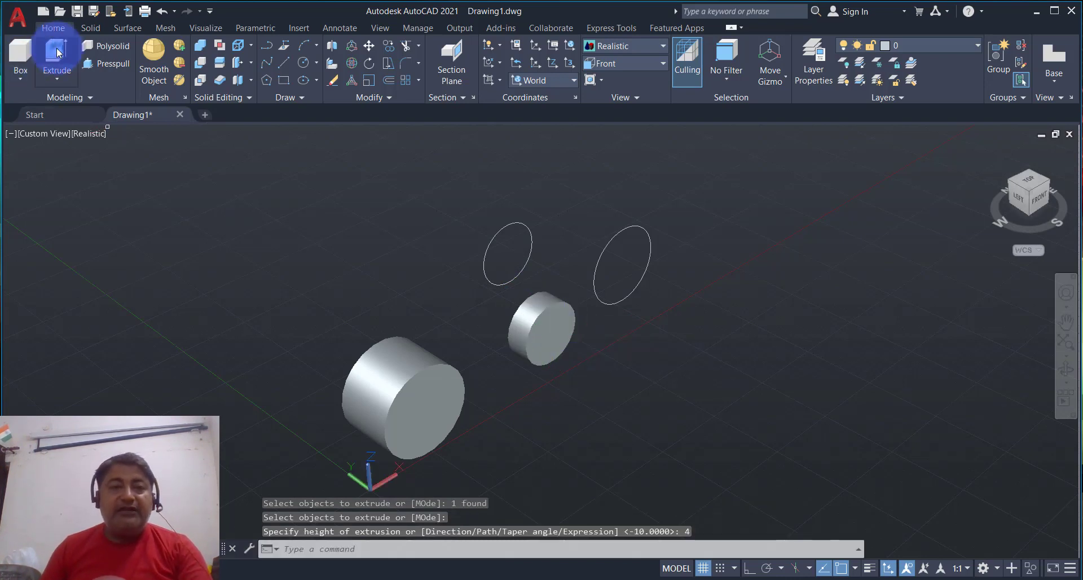
{"action": "left_click", "coordinate": [57, 53]}
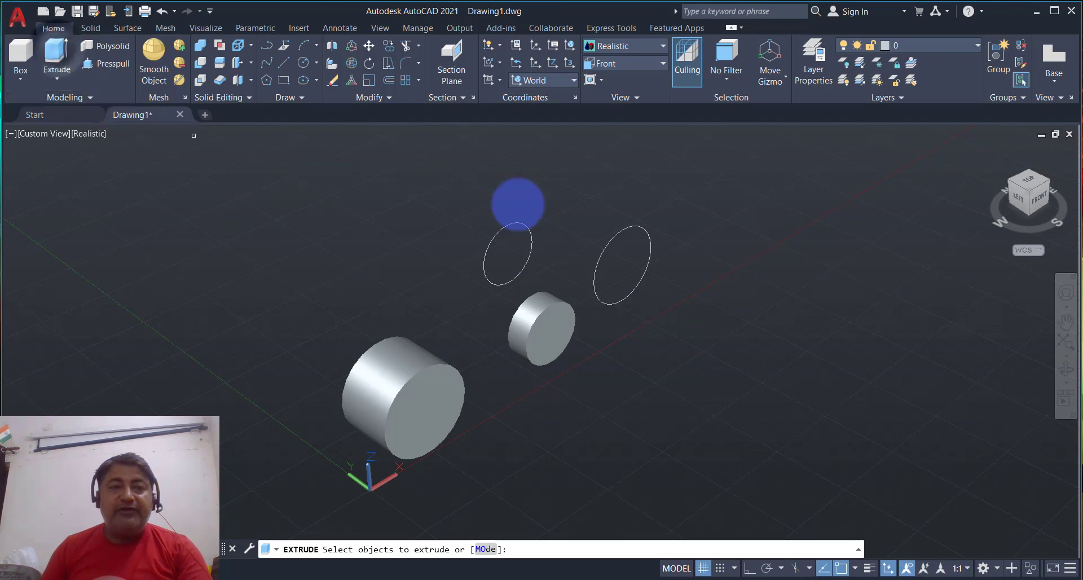
{"action": "left_click", "coordinate": [639, 280]}
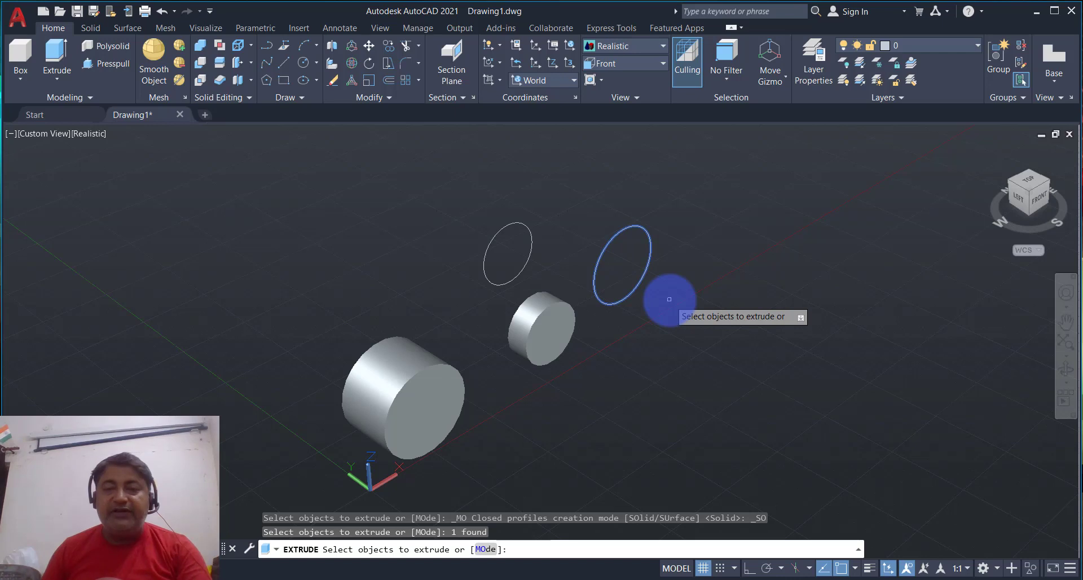
{"action": "key", "text": "Return"}
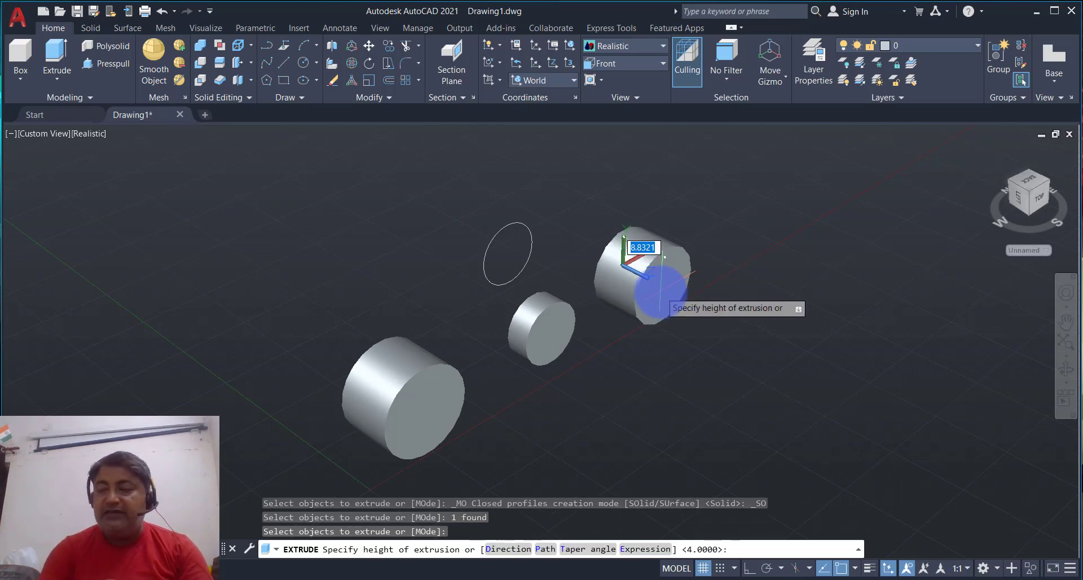
{"action": "type", "text": "3"}
{"action": "key", "text": "Return"}
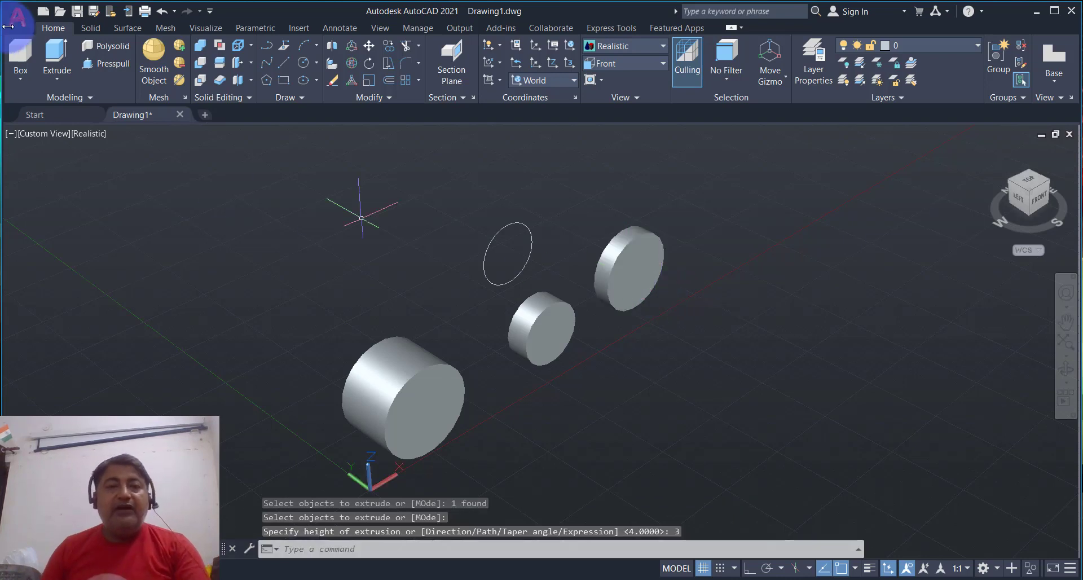
- Extrude the remaining upper-left circle to a height of 20
{"action": "left_click", "coordinate": [57, 79]}
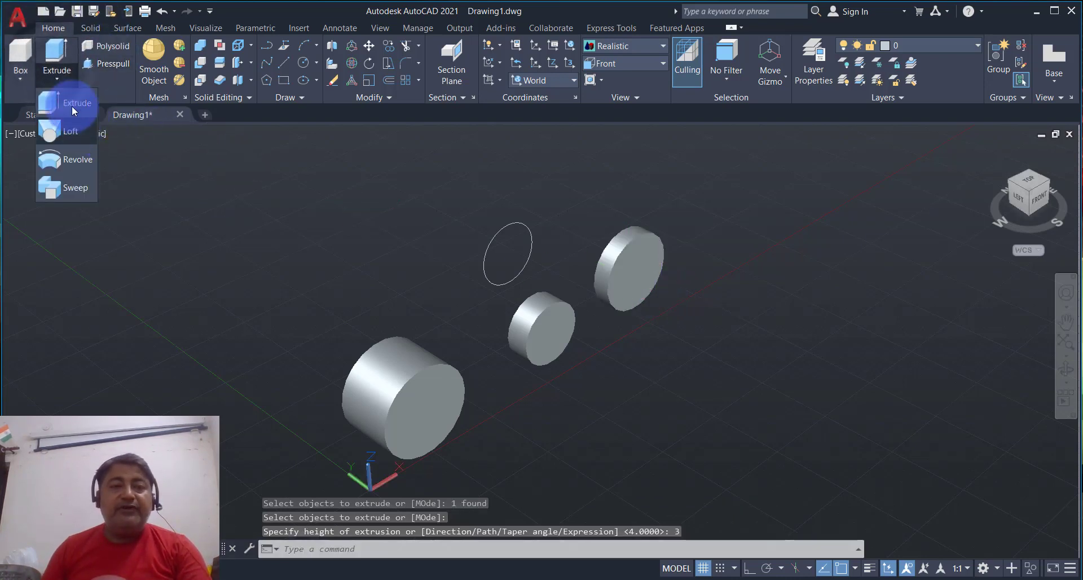
{"action": "key", "text": "Return"}
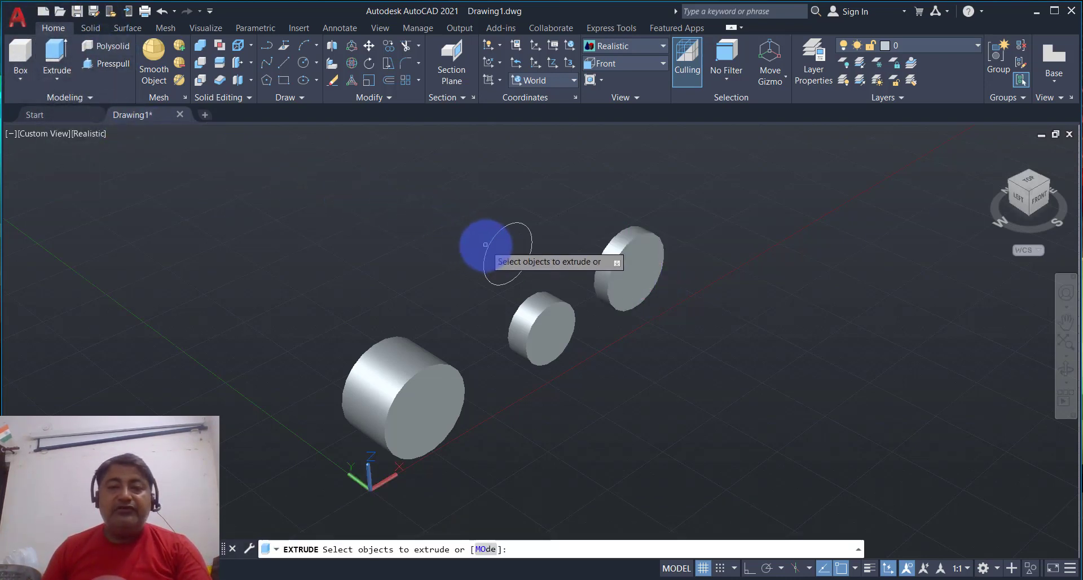
{"action": "left_click", "coordinate": [489, 246]}
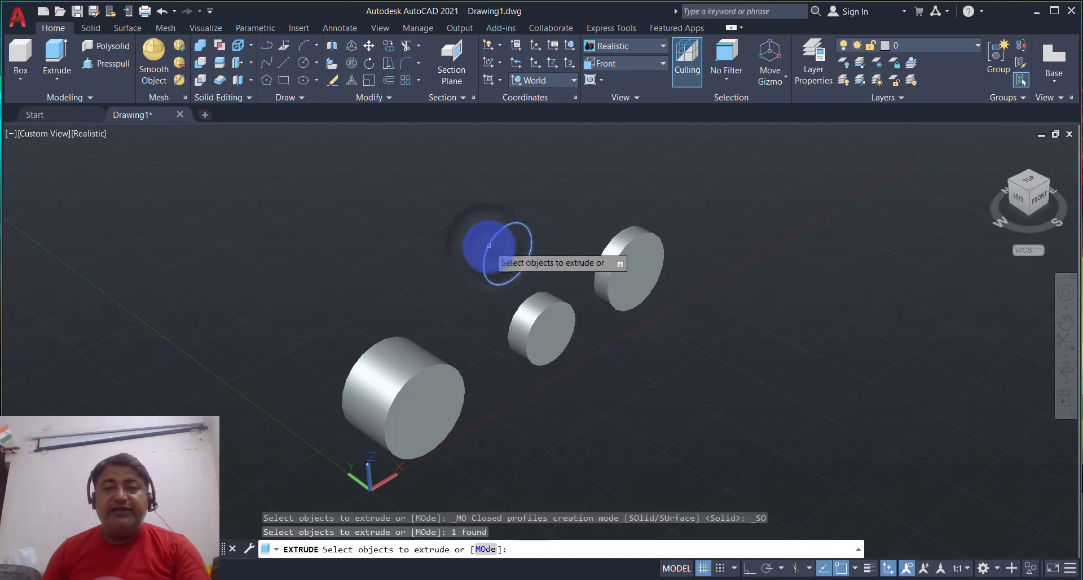
{"action": "key", "text": "Return"}
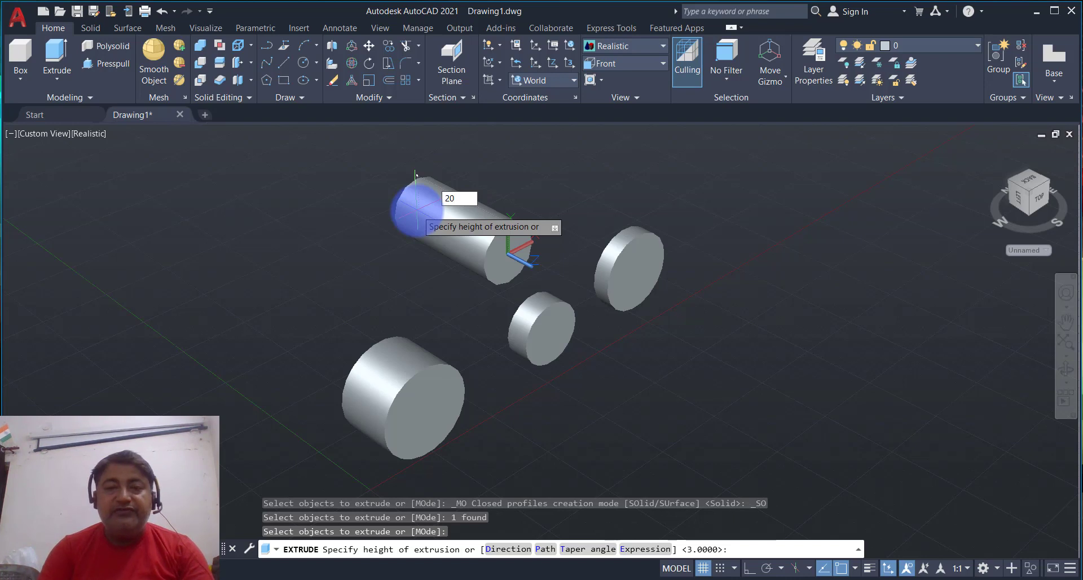
{"action": "key", "text": "Return"}
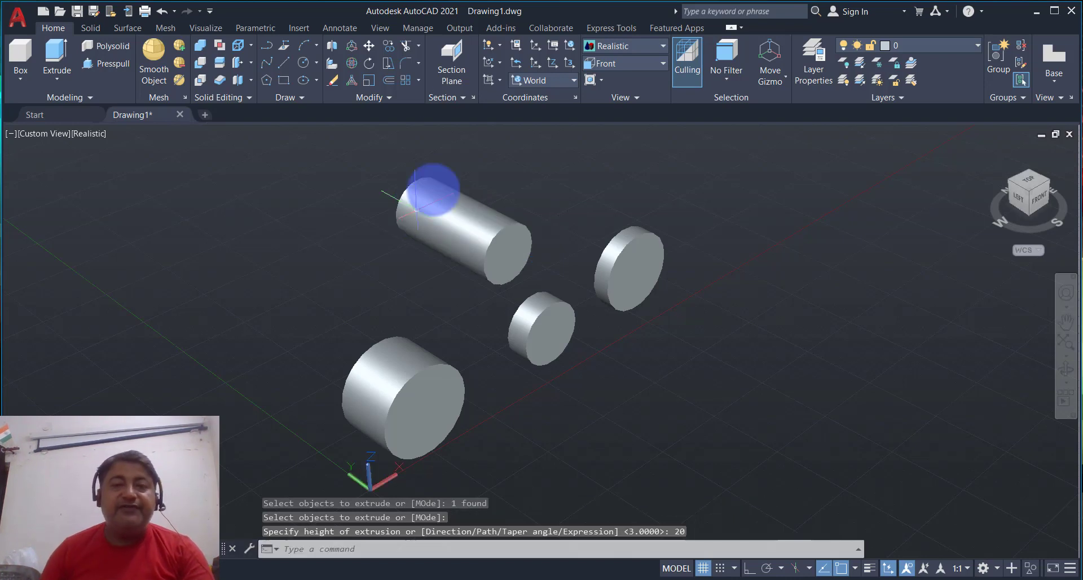
- Move the large 10-unit cylinder to a new spot on the left
{"action": "middle_click_drag", "start_coordinate": [556, 285], "coordinate": [542, 255]}
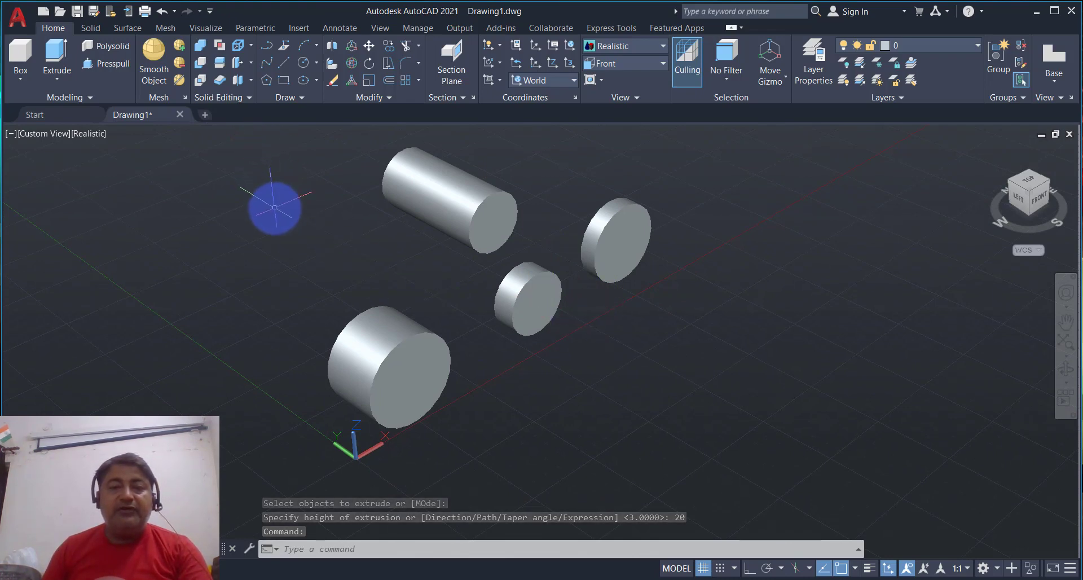
{"action": "left_click", "coordinate": [370, 46]}
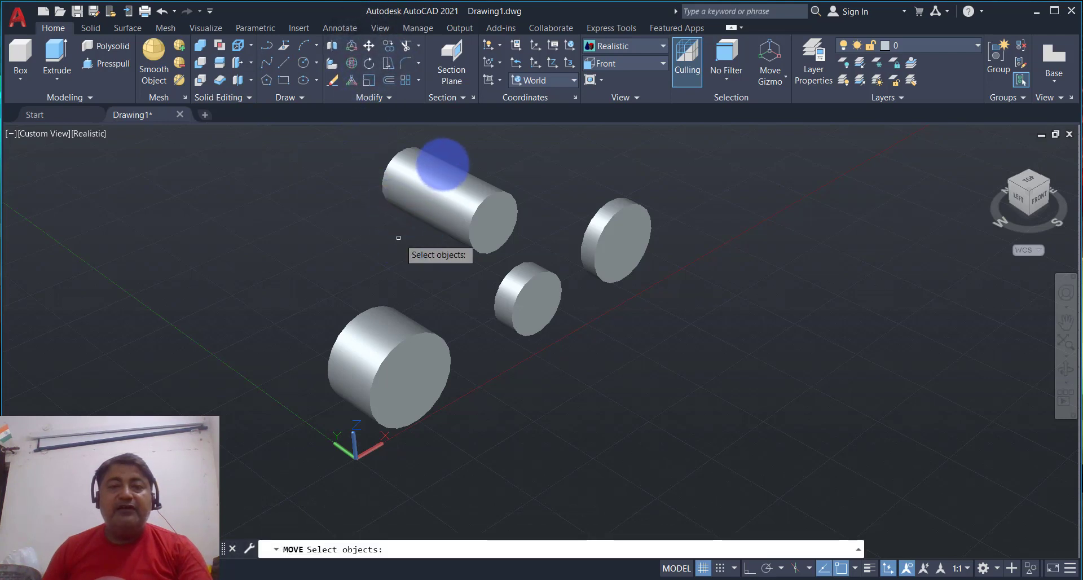
{"action": "left_click", "coordinate": [418, 366]}
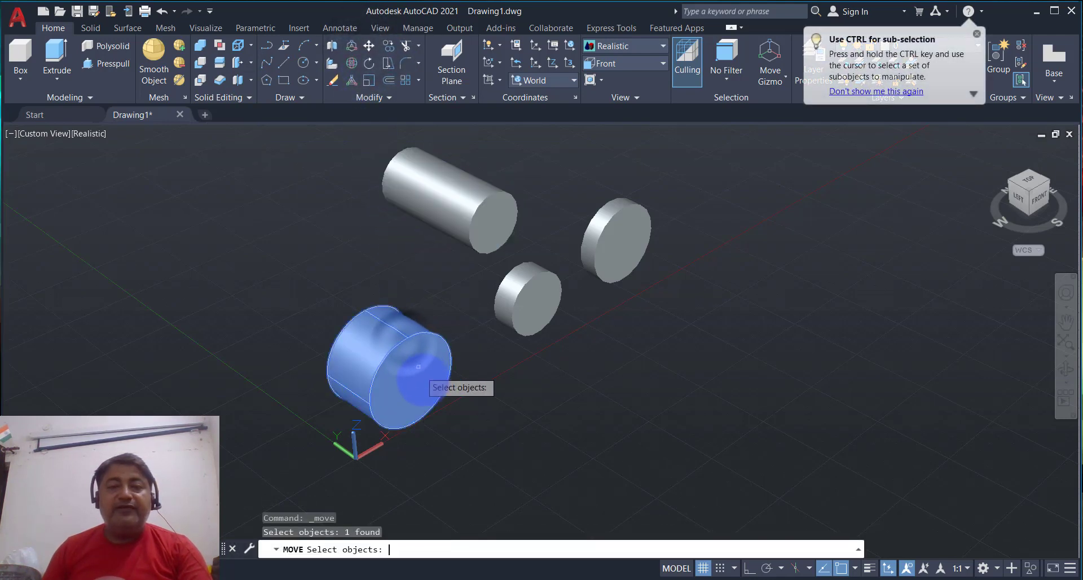
{"action": "key", "text": "Return"}
{"action": "left_click", "coordinate": [421, 381]}
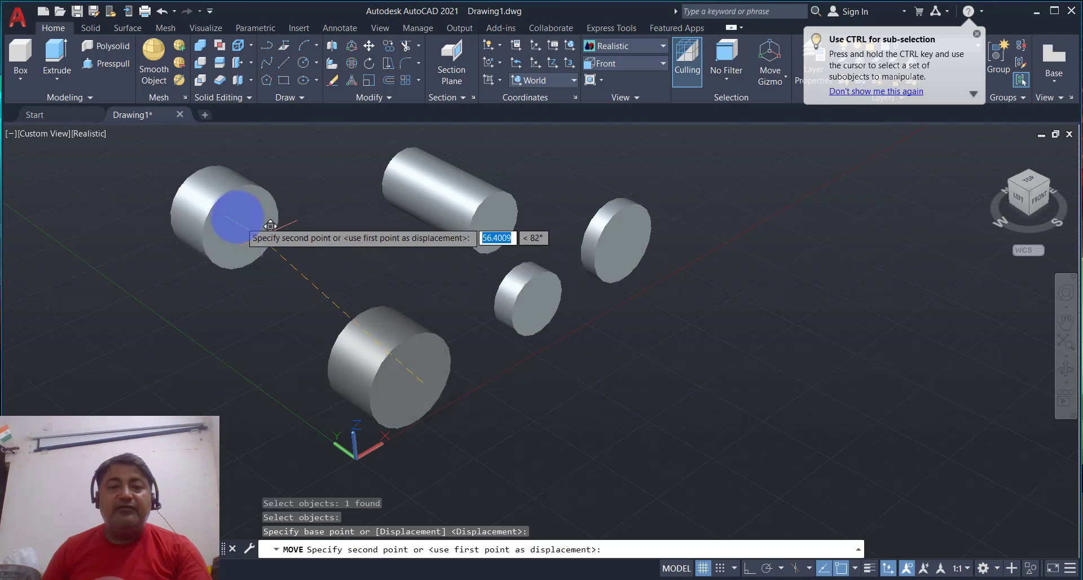
{"action": "left_click", "coordinate": [235, 217]}
{"action": "middle_click_drag", "start_coordinate": [348, 272], "coordinate": [495, 313]}
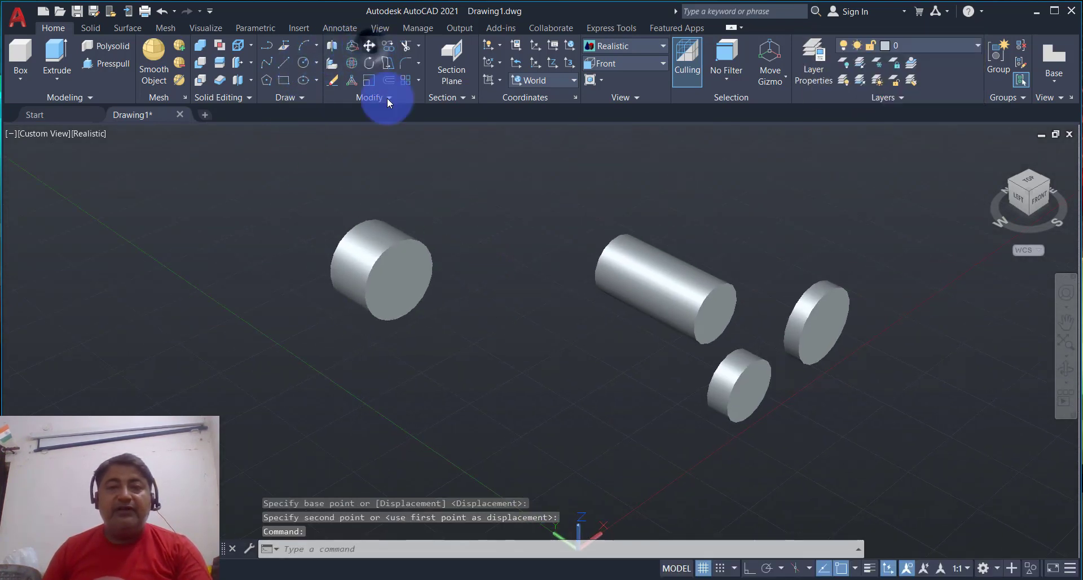
- Move the small cylinder from its centre onto the large cylinder's face centre
{"action": "left_click", "coordinate": [637, 289]}
{"action": "key", "text": "Return"}
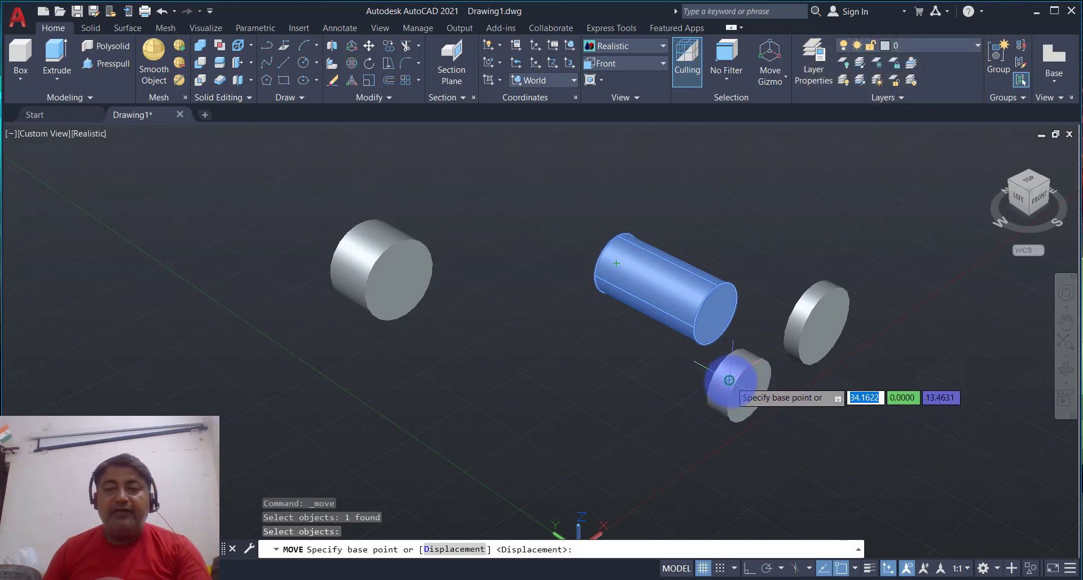
{"action": "left_click", "coordinate": [729, 380]}
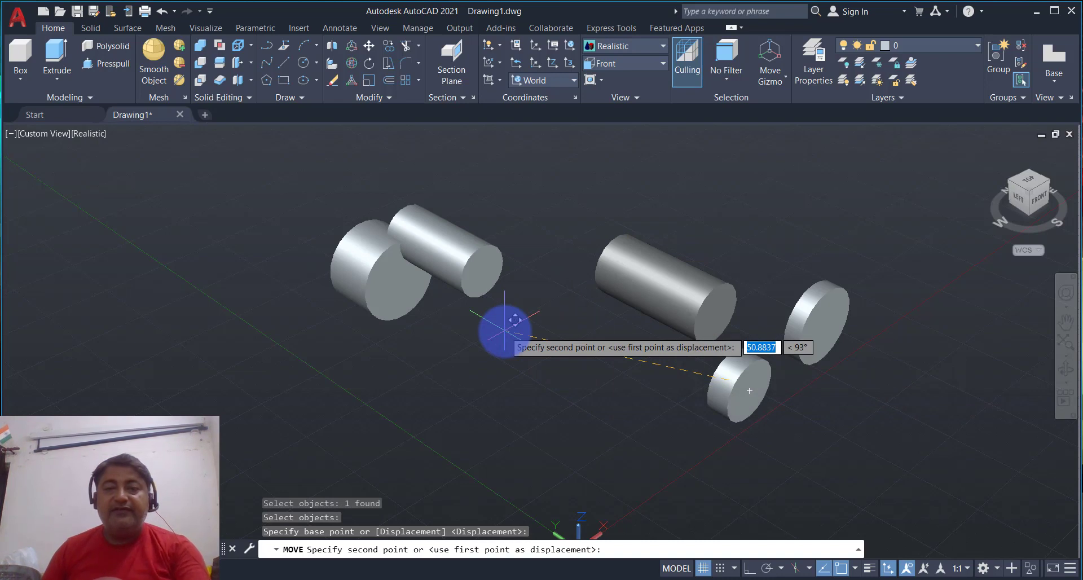
{"action": "key", "text": "Escape"}
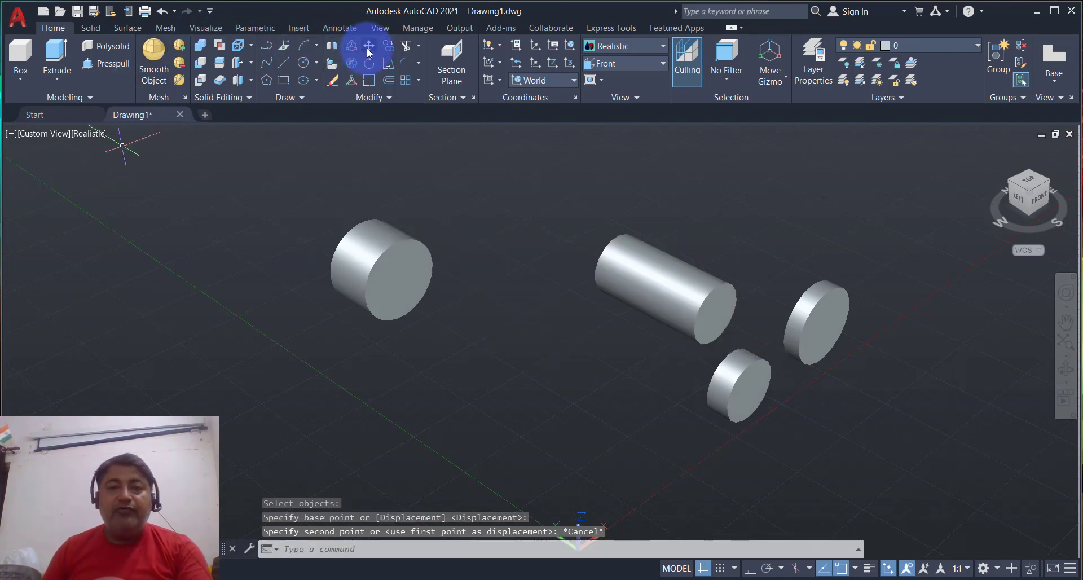
{"action": "left_click", "coordinate": [369, 48]}
{"action": "left_click", "coordinate": [725, 383]}
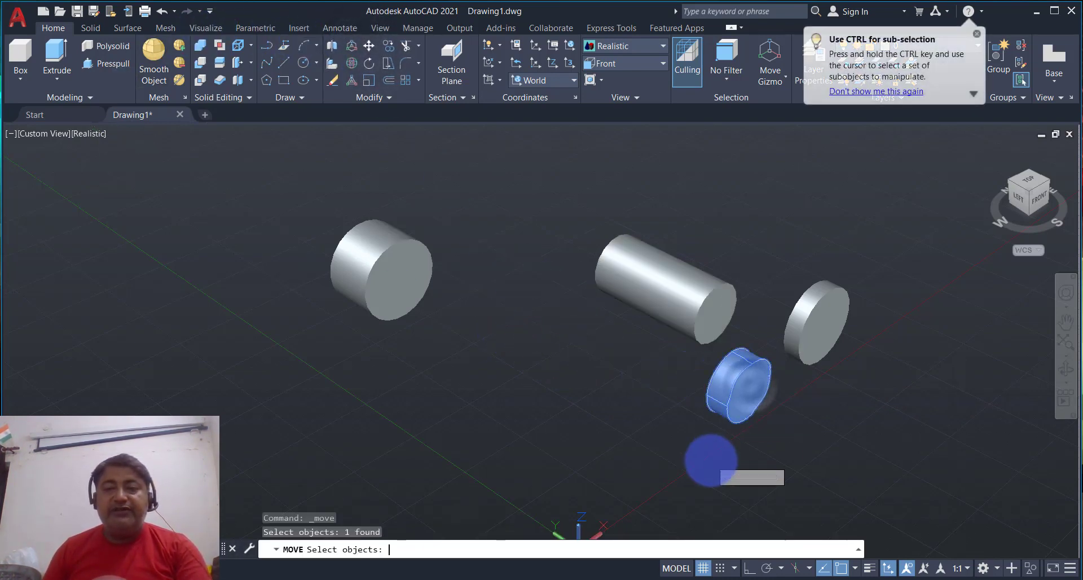
{"action": "key", "text": "Return"}
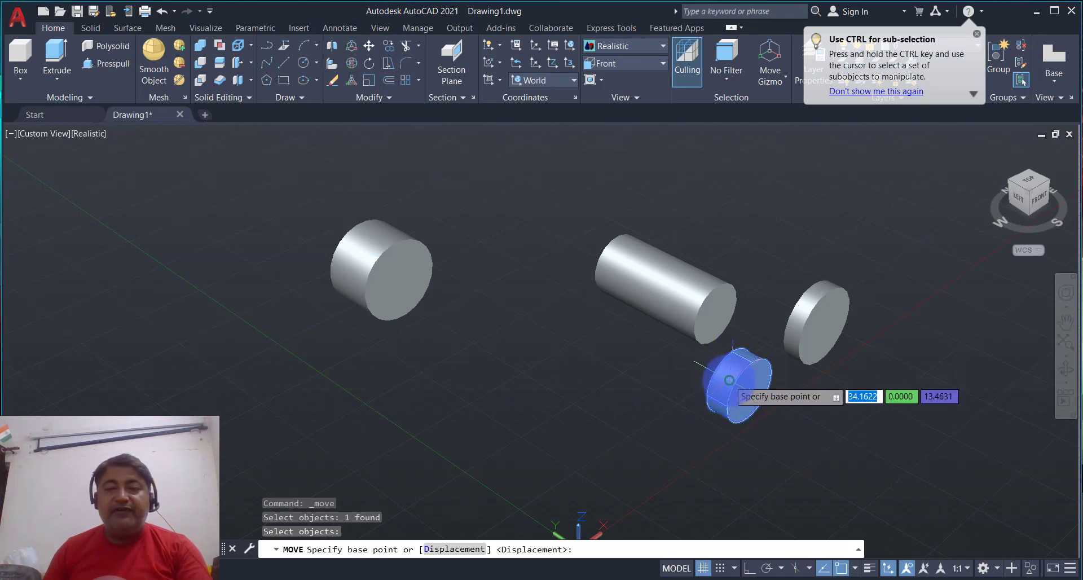
{"action": "left_click", "coordinate": [729, 380]}
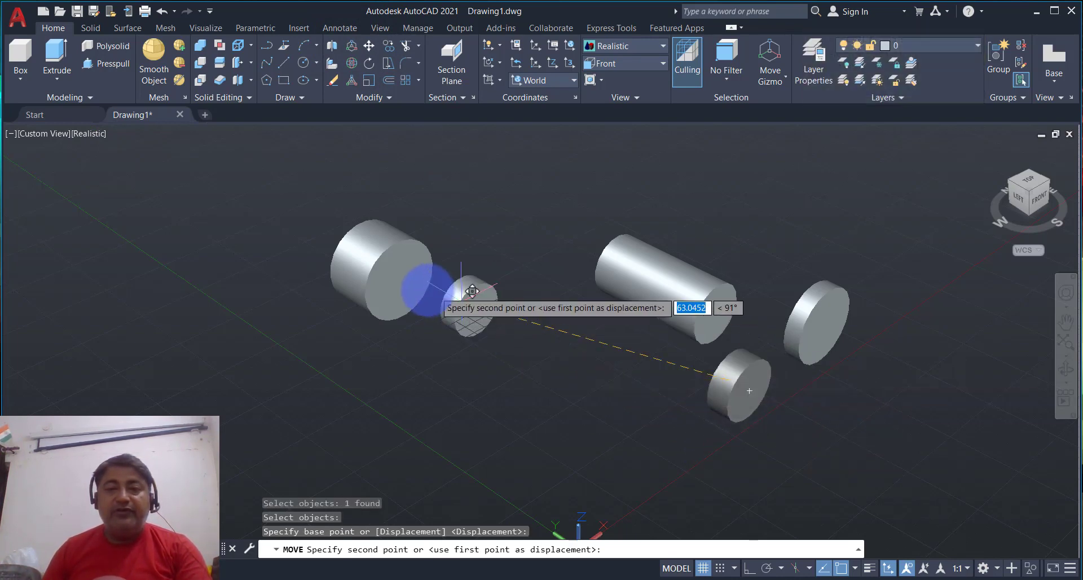
{"action": "left_click", "coordinate": [410, 270]}
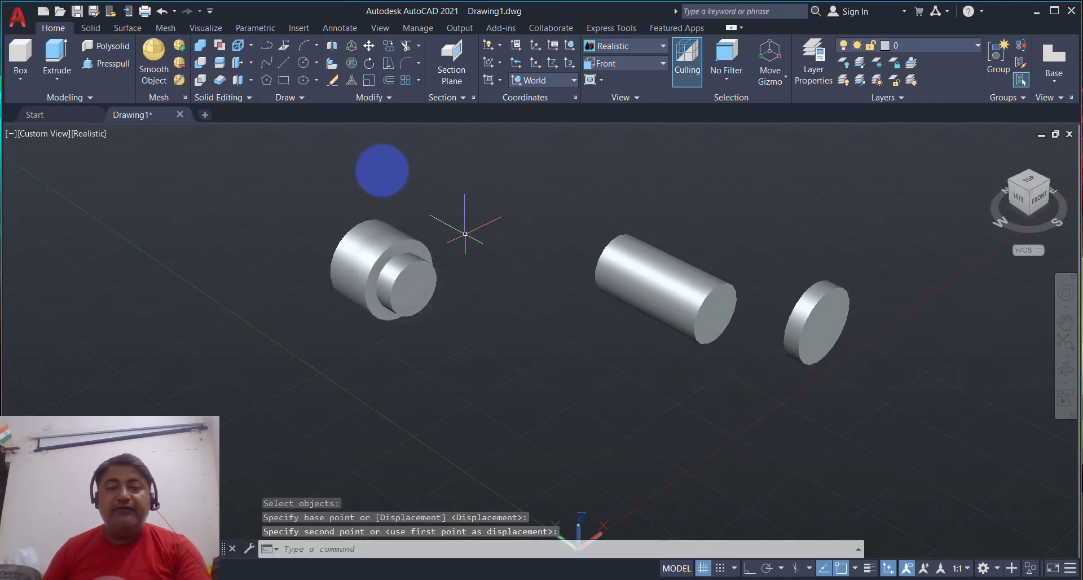
- Move the thin disk by its centre onto the end of the stepped stack
{"action": "left_click", "coordinate": [368, 46]}
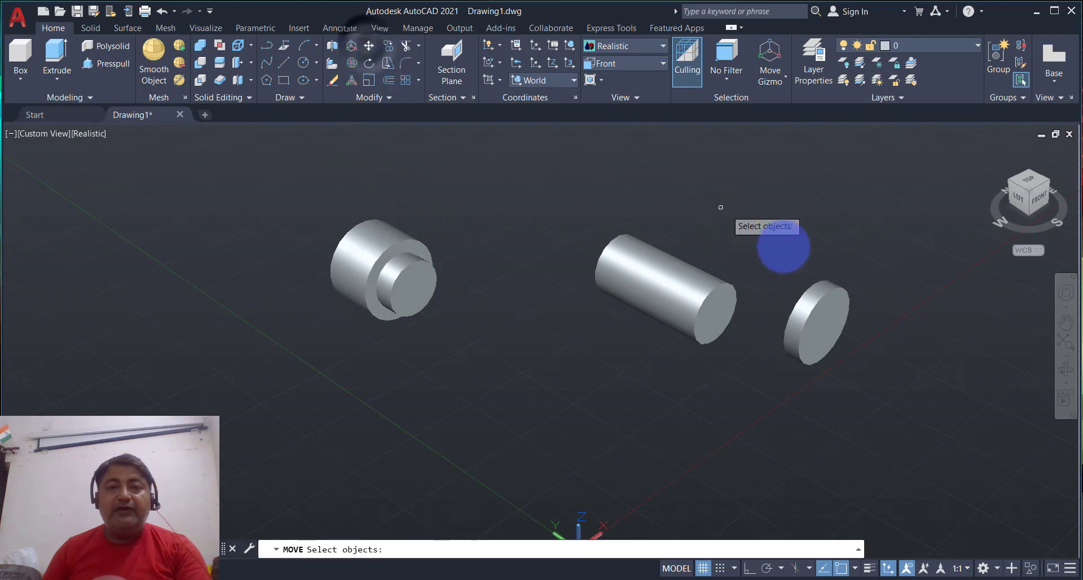
{"action": "left_click", "coordinate": [833, 324]}
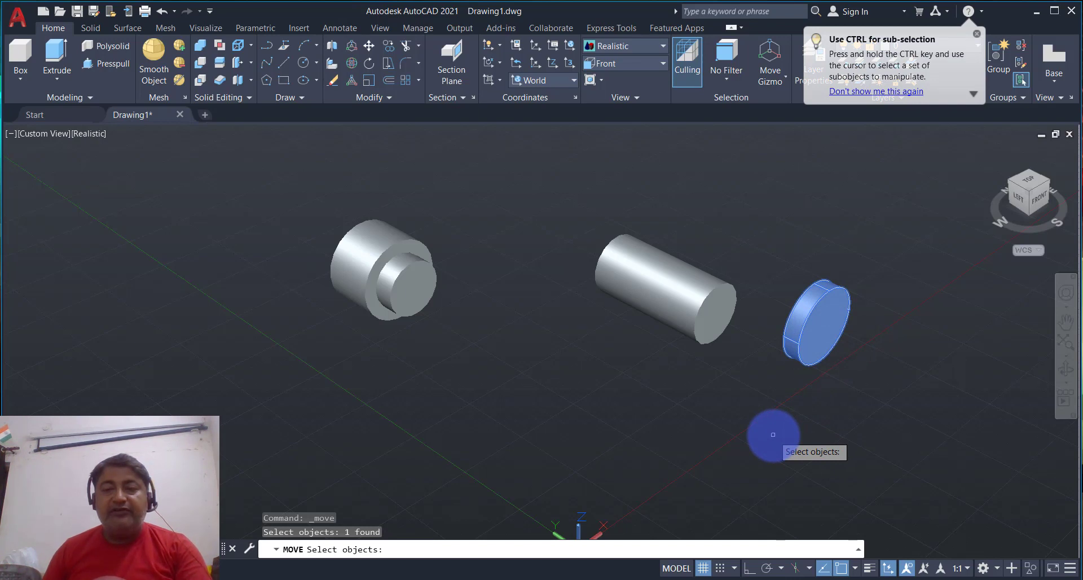
{"action": "right_click", "coordinate": [772, 435]}
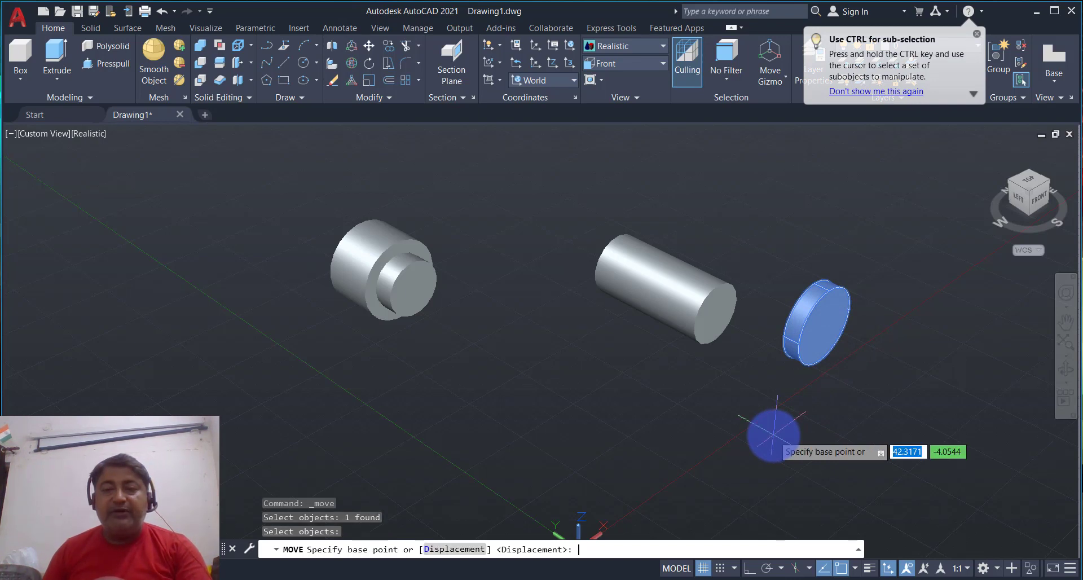
{"action": "left_click", "coordinate": [808, 319]}
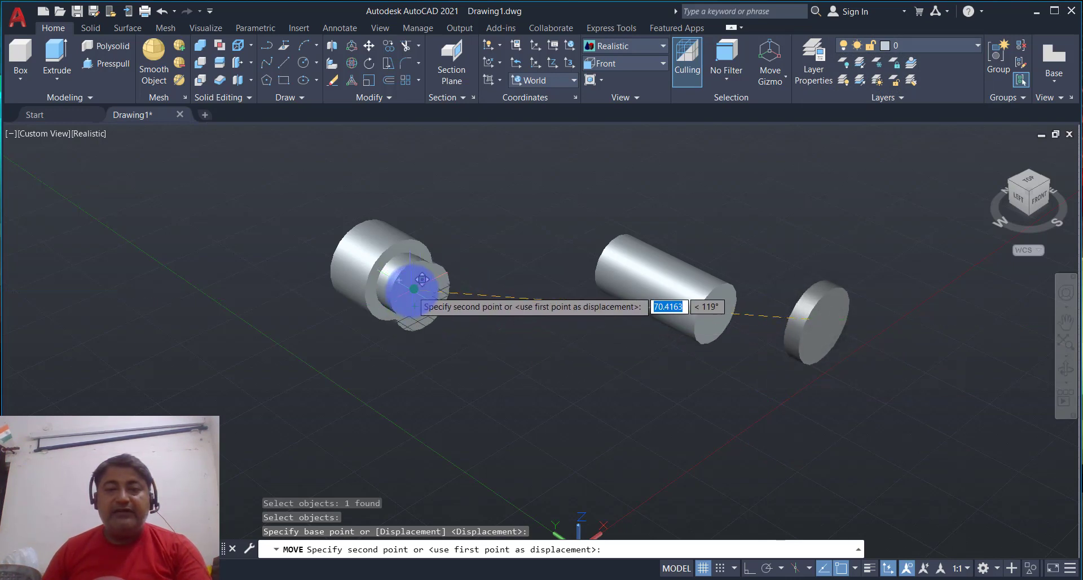
{"action": "left_click", "coordinate": [418, 290]}
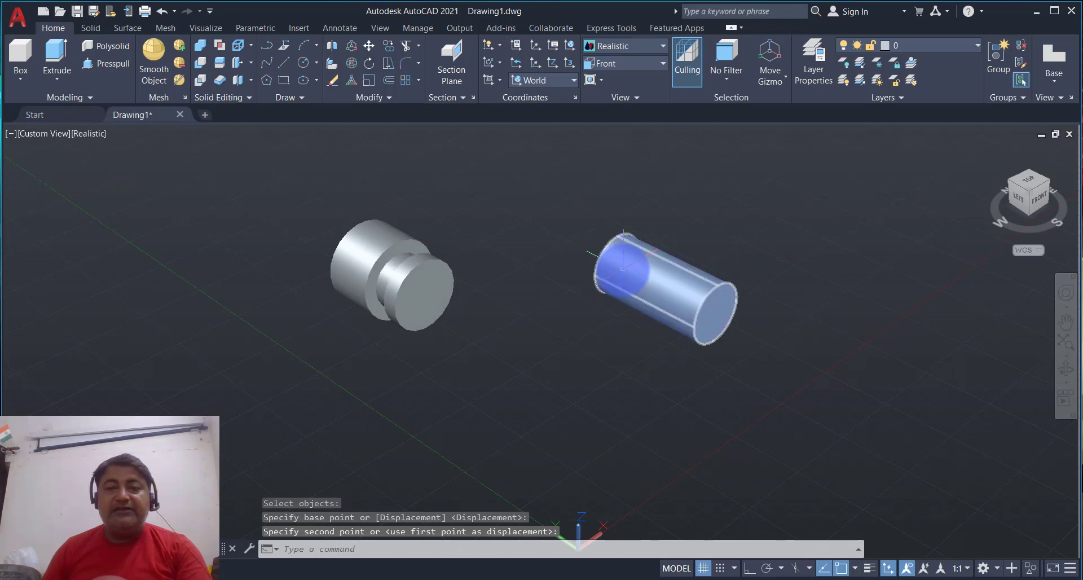
- Move the long 20-unit cylinder onto the disk so it forms the shaft
{"action": "left_click", "coordinate": [339, 76]}
{"action": "left_click", "coordinate": [369, 45]}
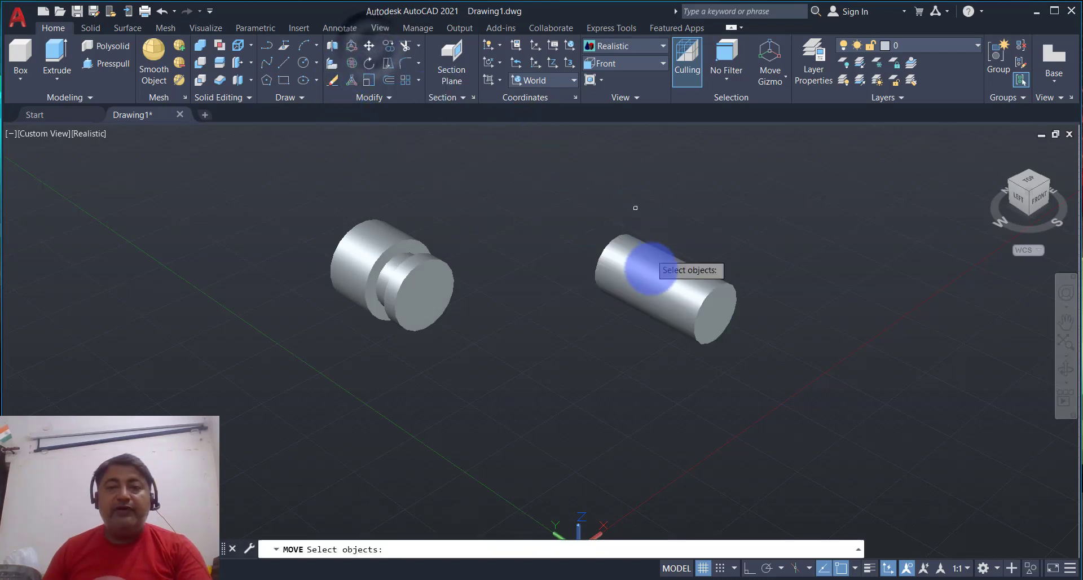
{"action": "left_click", "coordinate": [650, 276]}
{"action": "key", "text": "Return"}
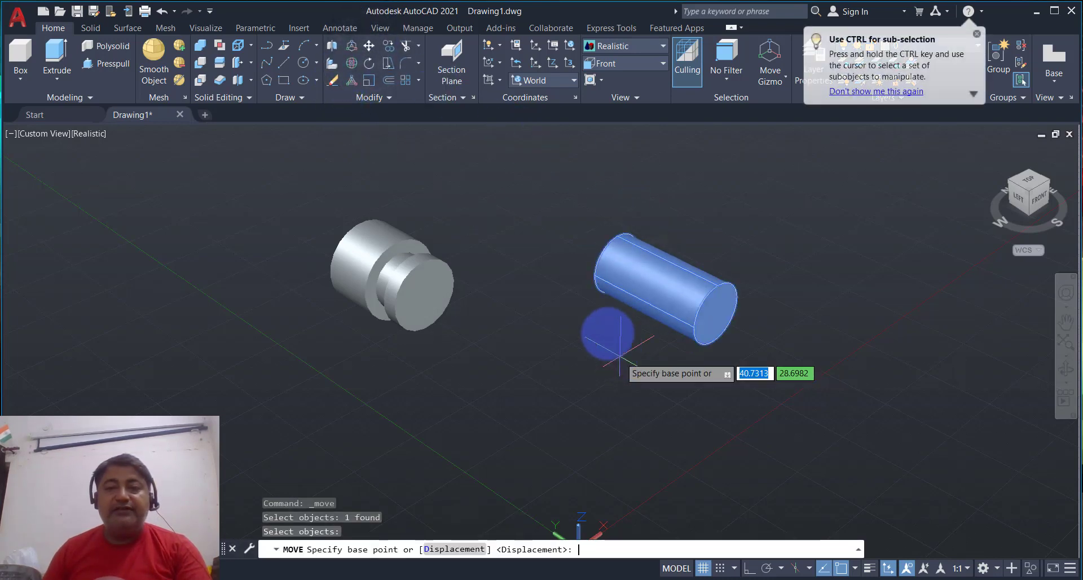
{"action": "left_click", "coordinate": [616, 264]}
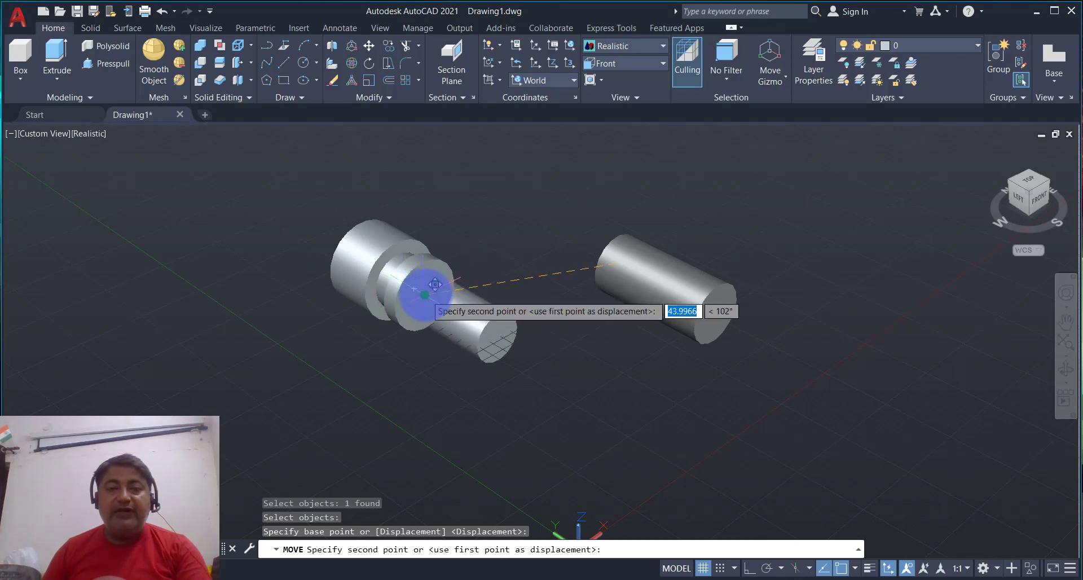
{"action": "left_click", "coordinate": [435, 284]}
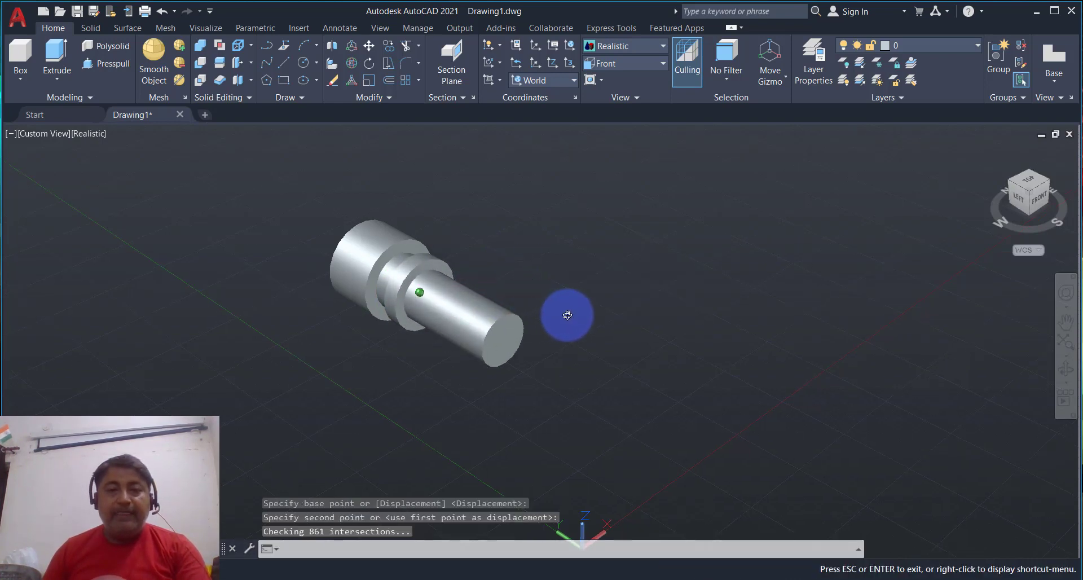
- Zoom in on the stack and UNION all four cylinders via a window selection
{"action": "middle_click_drag", "start_coordinate": [573, 304], "coordinate": [648, 321]}
{"action": "scroll", "coordinate": [564, 300], "scroll_direction": "up", "scroll_amount": 2}
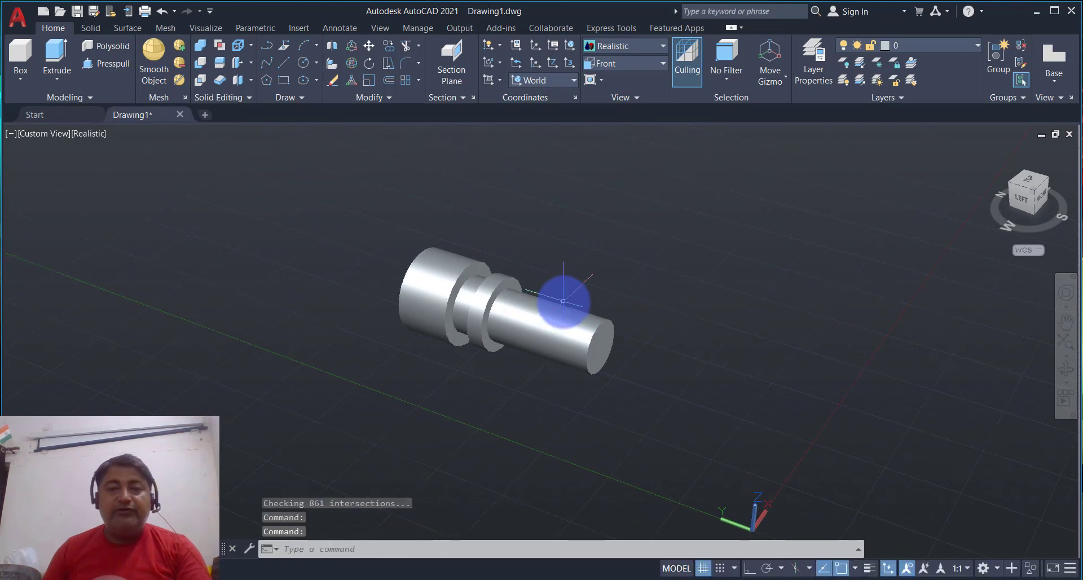
{"action": "middle_click_drag", "start_coordinate": [567, 288], "coordinate": [580, 274]}
{"action": "scroll", "coordinate": [585, 271], "scroll_direction": "up", "scroll_amount": 1}
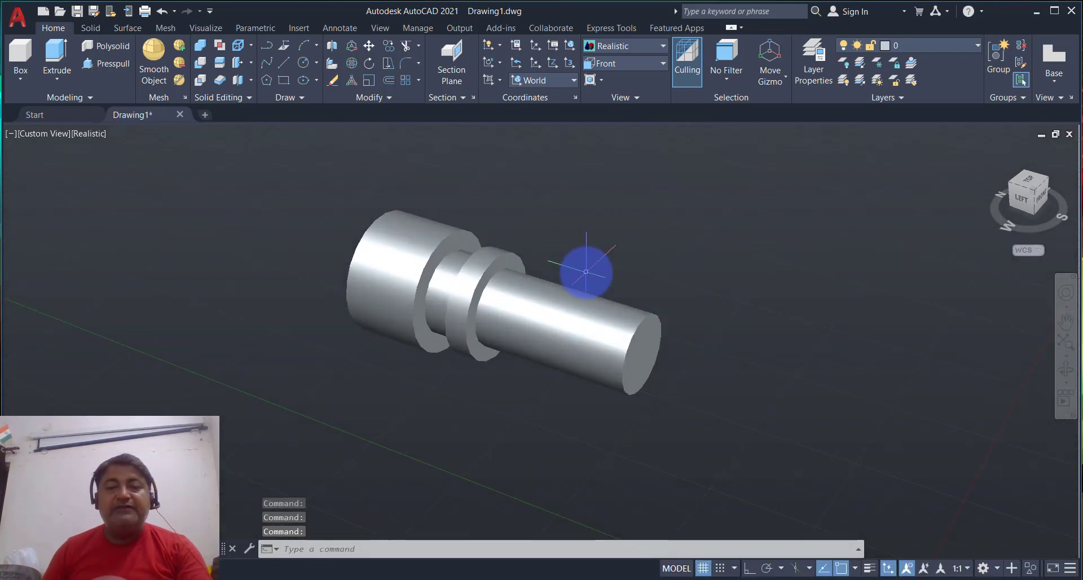
{"action": "middle_click_drag", "start_coordinate": [586, 271], "coordinate": [581, 287]}
{"action": "type", "text": "UNI"}
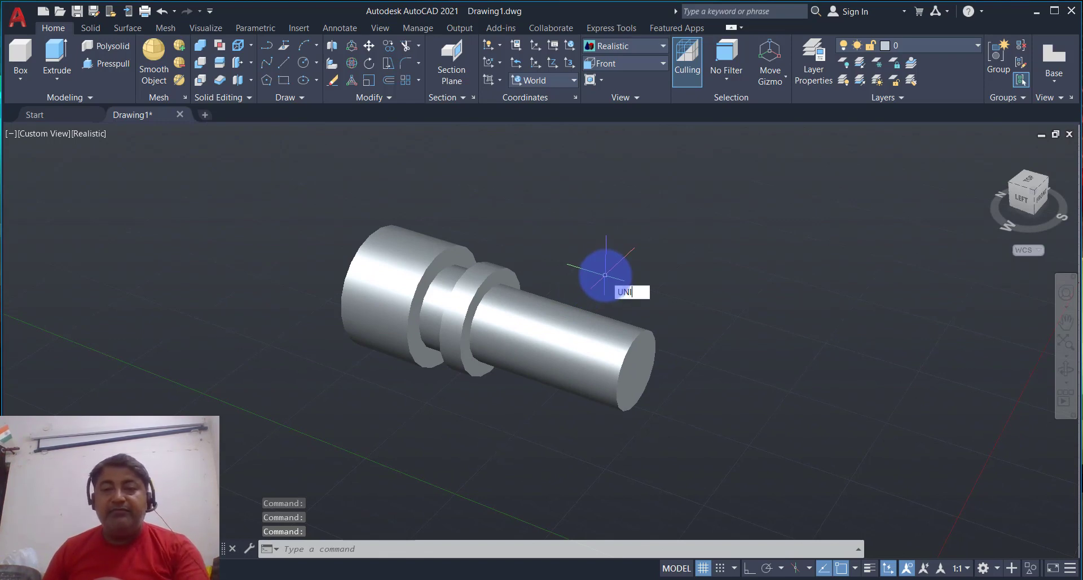
{"action": "key", "text": "Return"}
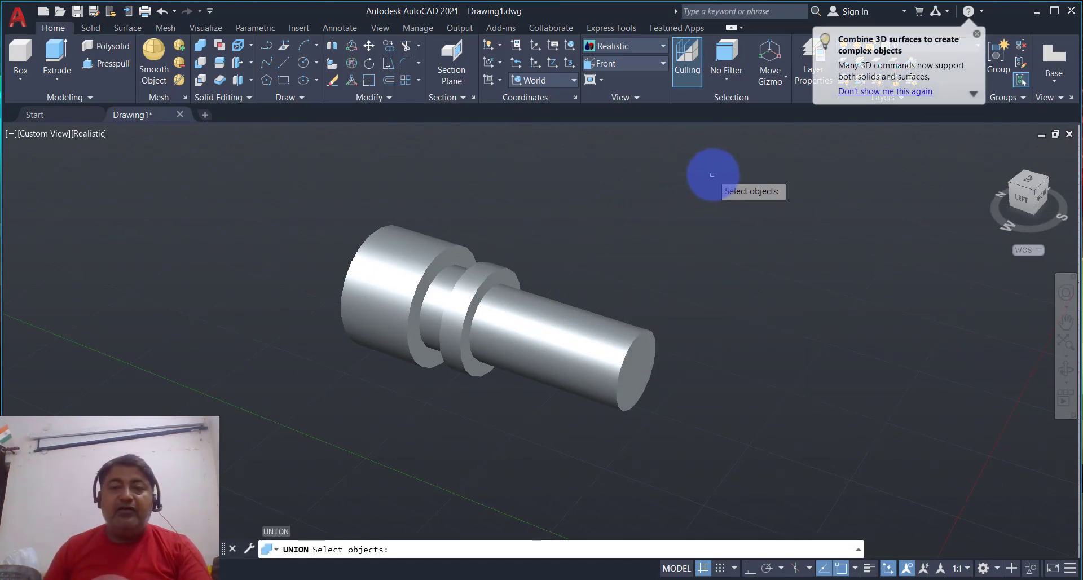
{"action": "left_click", "coordinate": [712, 174]}
{"action": "left_click", "coordinate": [272, 446]}
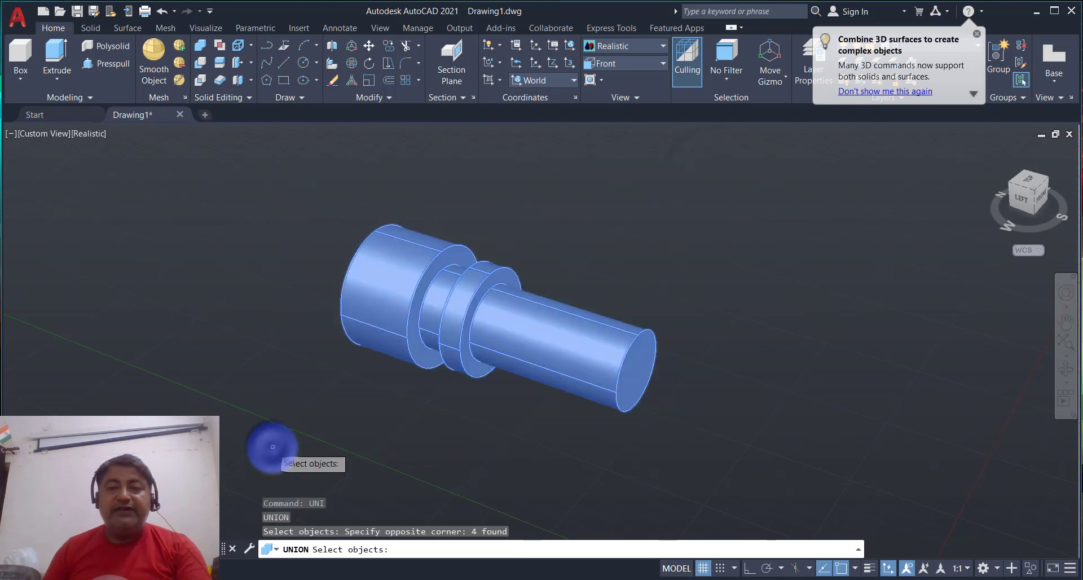
{"action": "key", "text": "Return"}
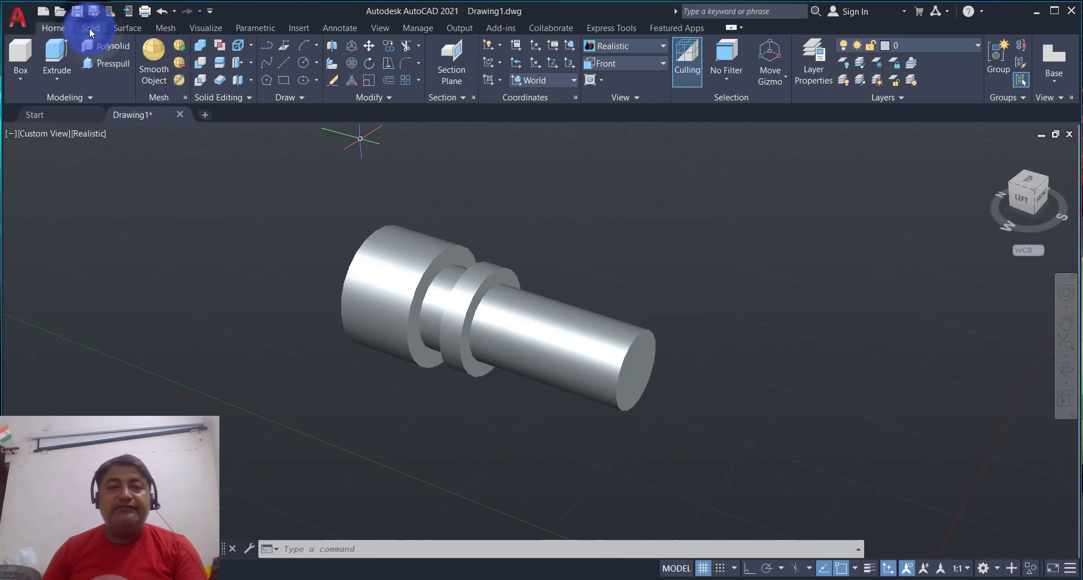
- Chamfer the shaft's free end edge with distances 0.5 and 0.5
{"action": "left_click", "coordinate": [90, 28]}
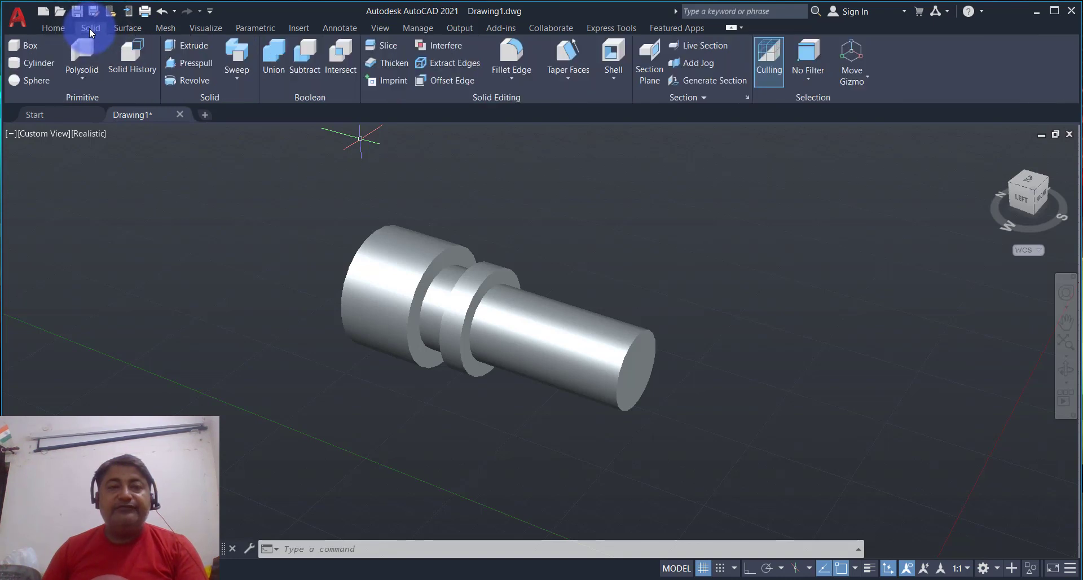
{"action": "left_click", "coordinate": [520, 79]}
{"action": "left_click", "coordinate": [532, 128]}
{"action": "type", "text": "D"}
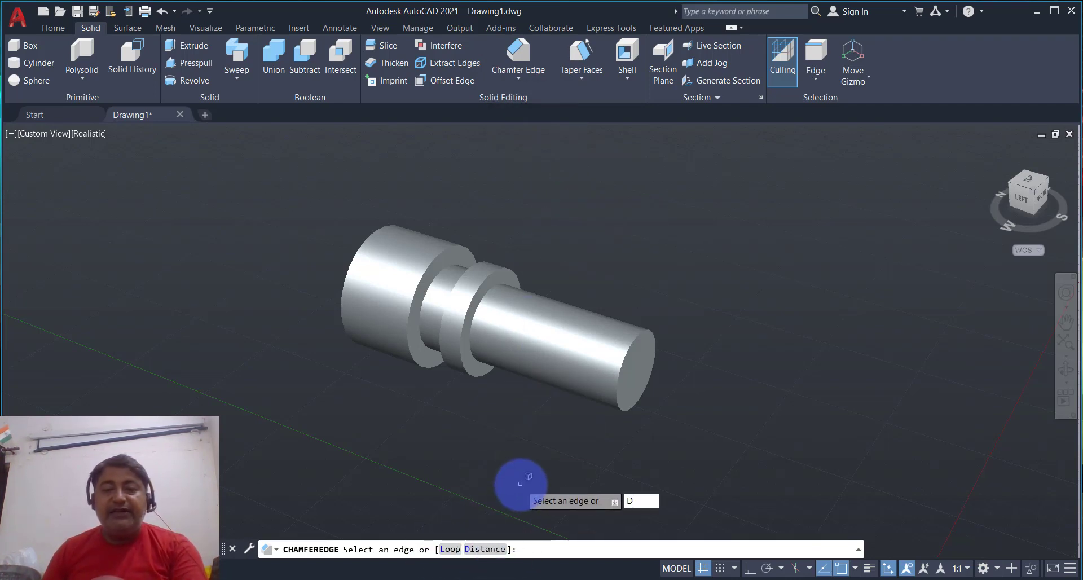
{"action": "key", "text": "Return"}
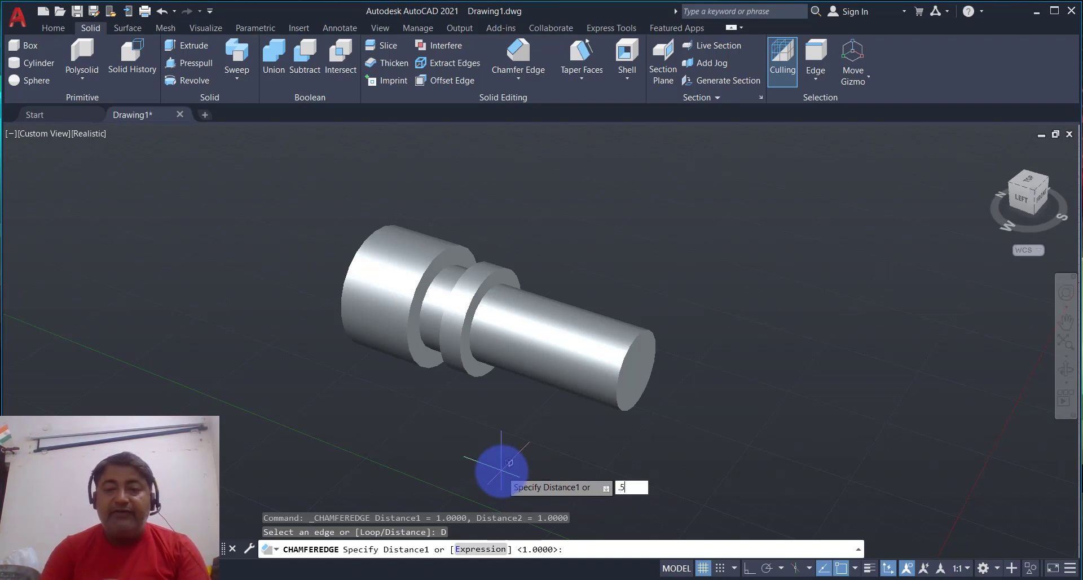
{"action": "key", "text": "Return"}
{"action": "type", "text": ".5"}
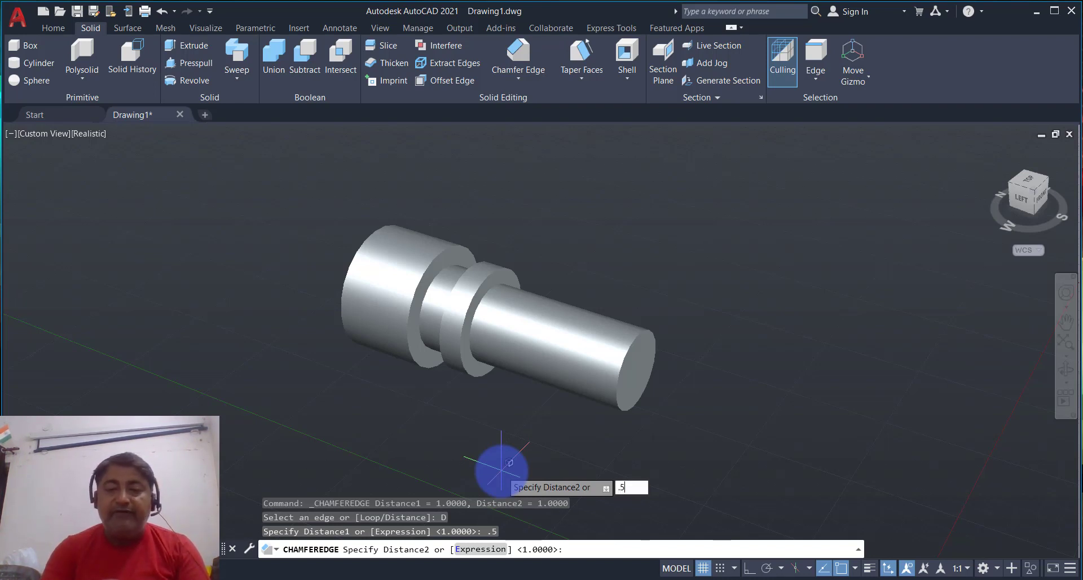
{"action": "key", "text": "Return"}
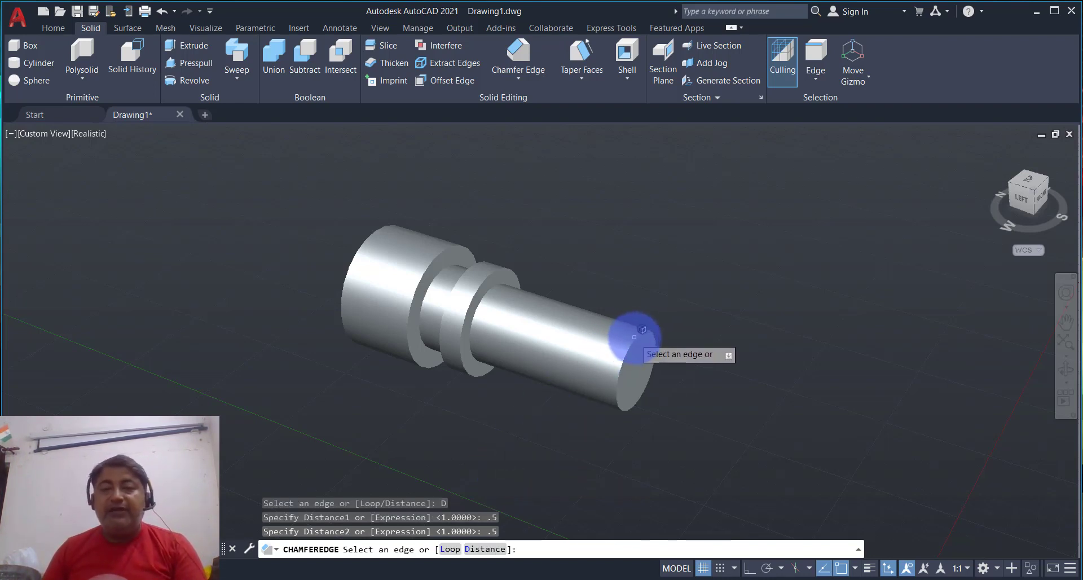
{"action": "left_click", "coordinate": [636, 336]}
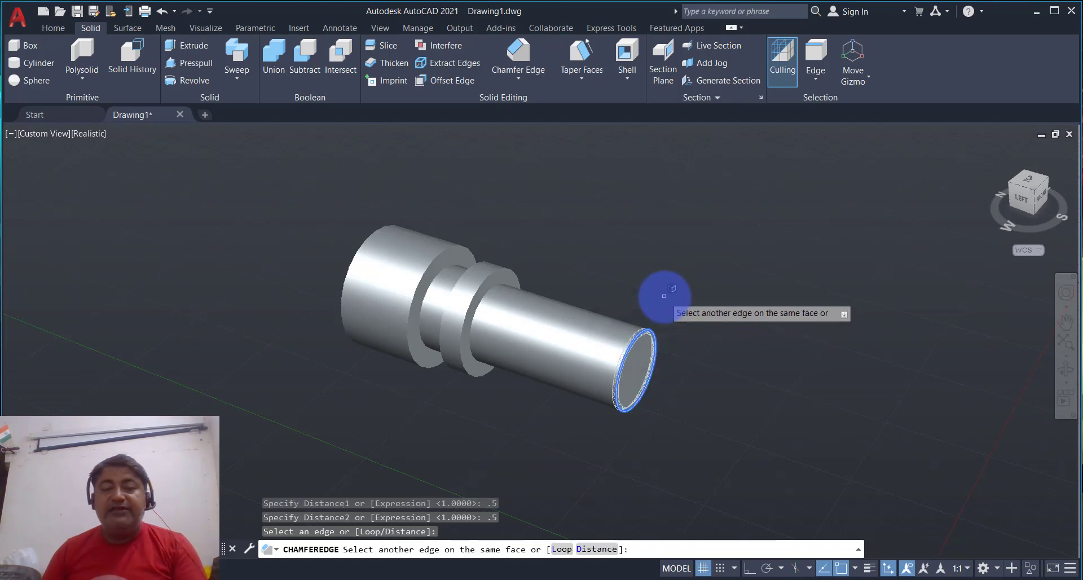
{"action": "scroll", "coordinate": [664, 295], "scroll_direction": "up", "scroll_amount": 1}
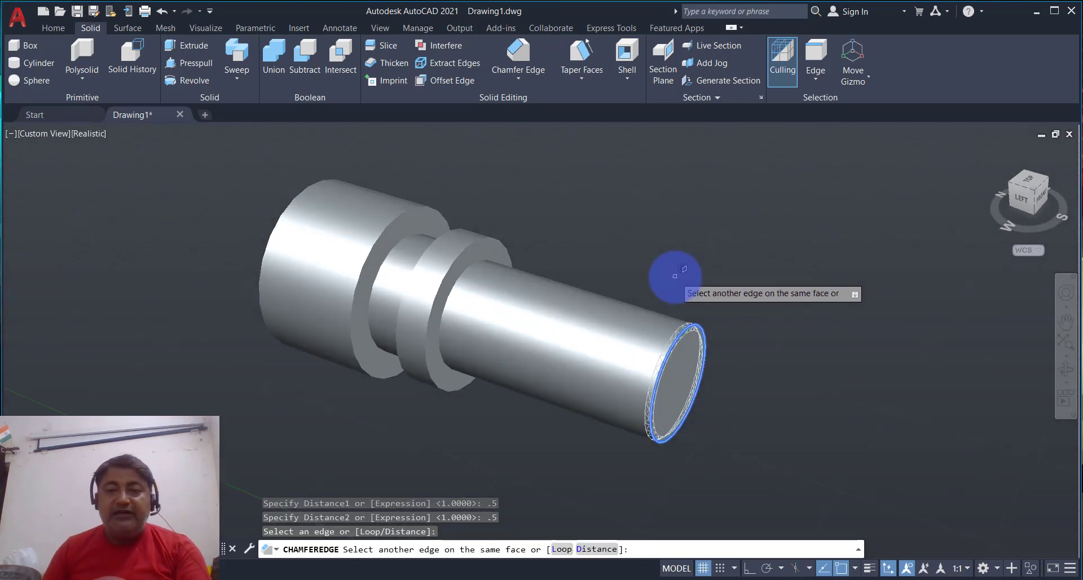
{"action": "scroll", "coordinate": [674, 275], "scroll_direction": "up", "scroll_amount": 1}
{"action": "key", "text": "Return"}
{"action": "key", "text": "Return"}
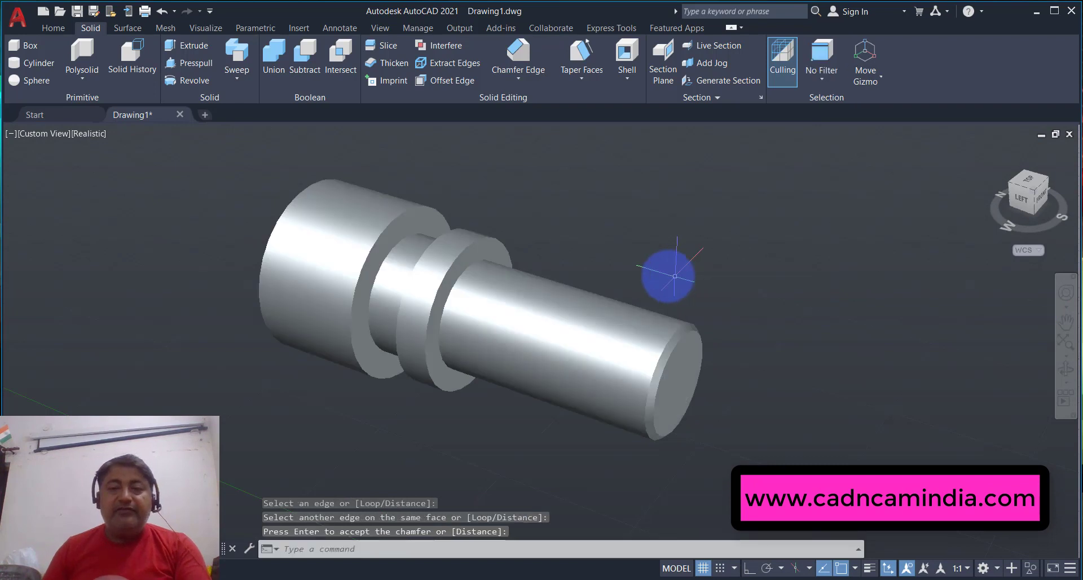
- Chamfer both groove ring edges by 0.5
{"action": "left_click", "coordinate": [511, 64]}
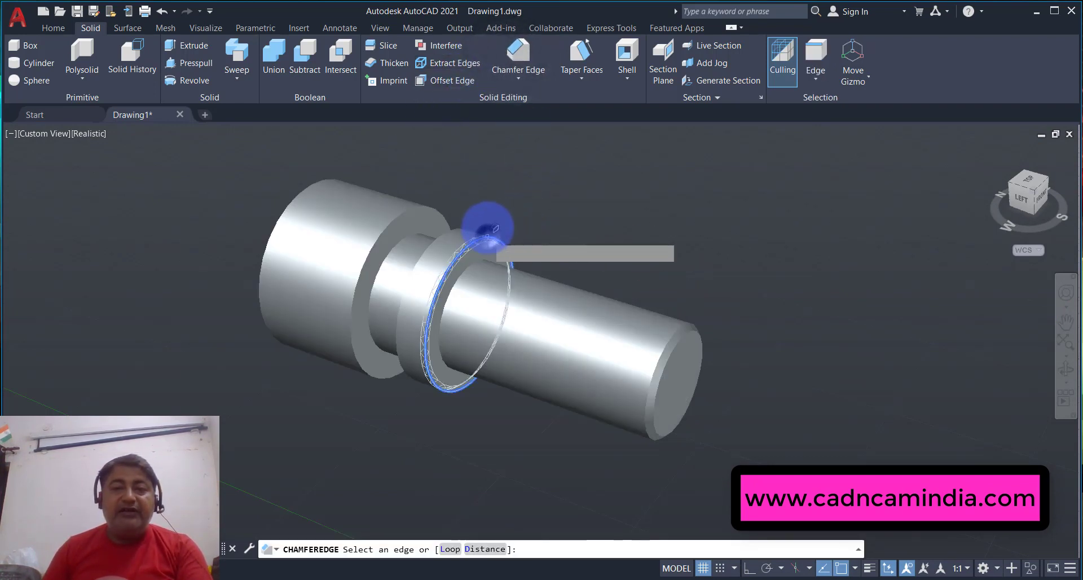
{"action": "left_click", "coordinate": [484, 235]}
{"action": "left_click", "coordinate": [462, 230]}
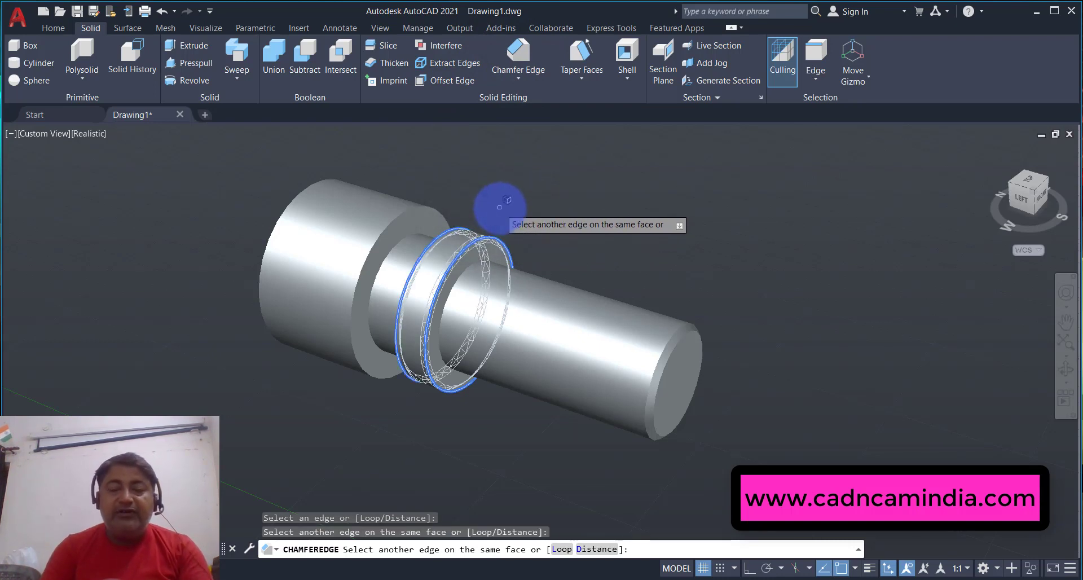
{"action": "key", "text": "Return"}
{"action": "key", "text": "Return"}
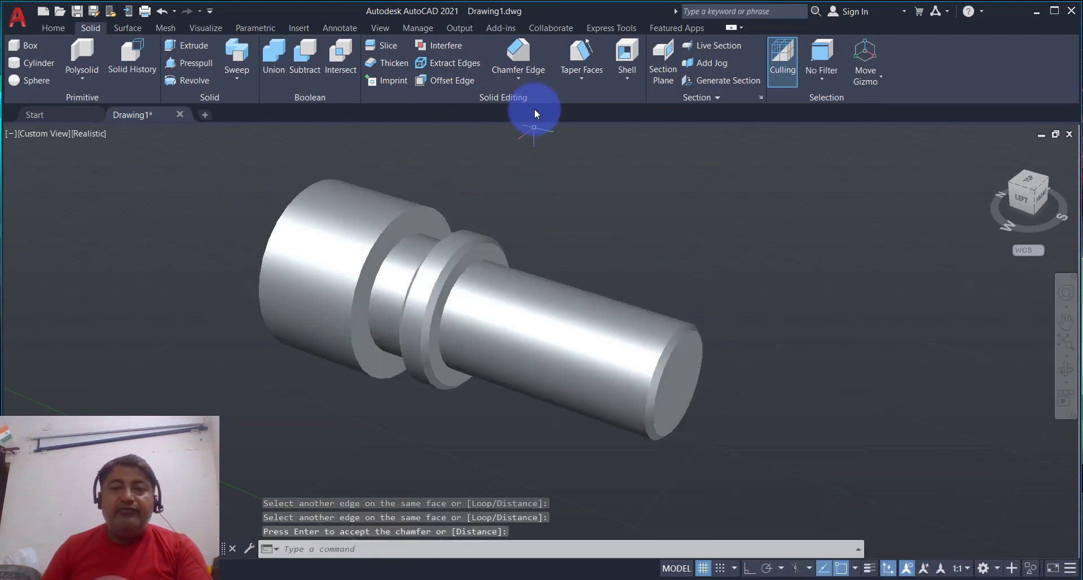
- Chamfer the groove edge beside the head and the head cylinder's end edge by 0.5
{"action": "left_click", "coordinate": [519, 56]}
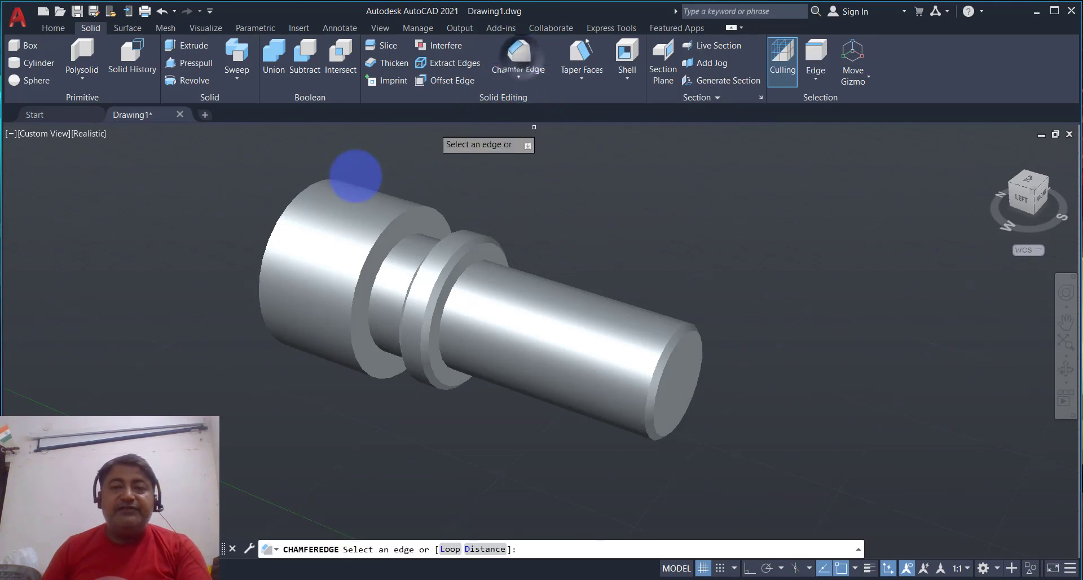
{"action": "left_click", "coordinate": [381, 231]}
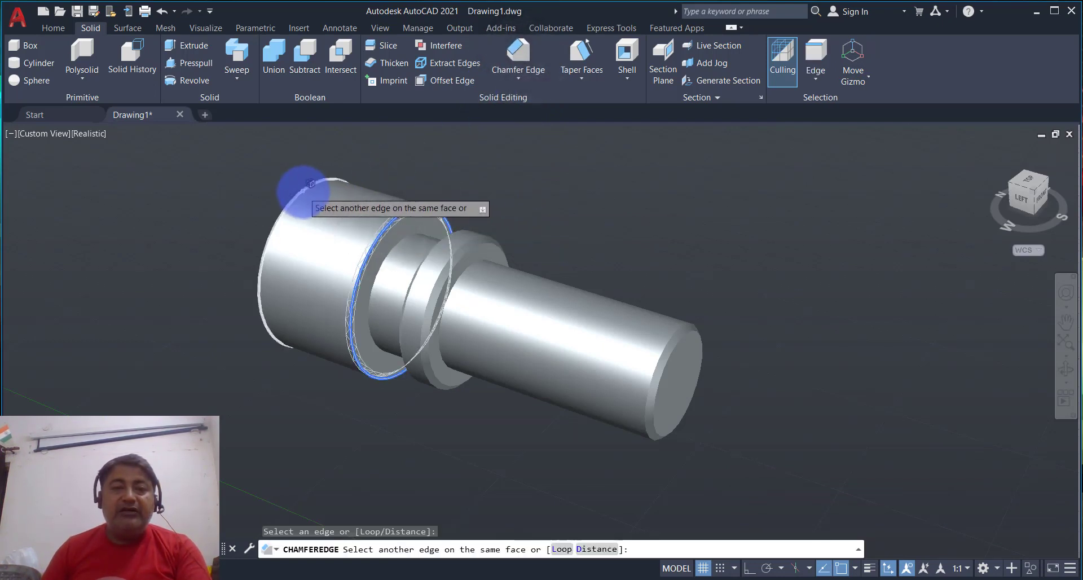
{"action": "left_click", "coordinate": [301, 187]}
{"action": "key", "text": "Return"}
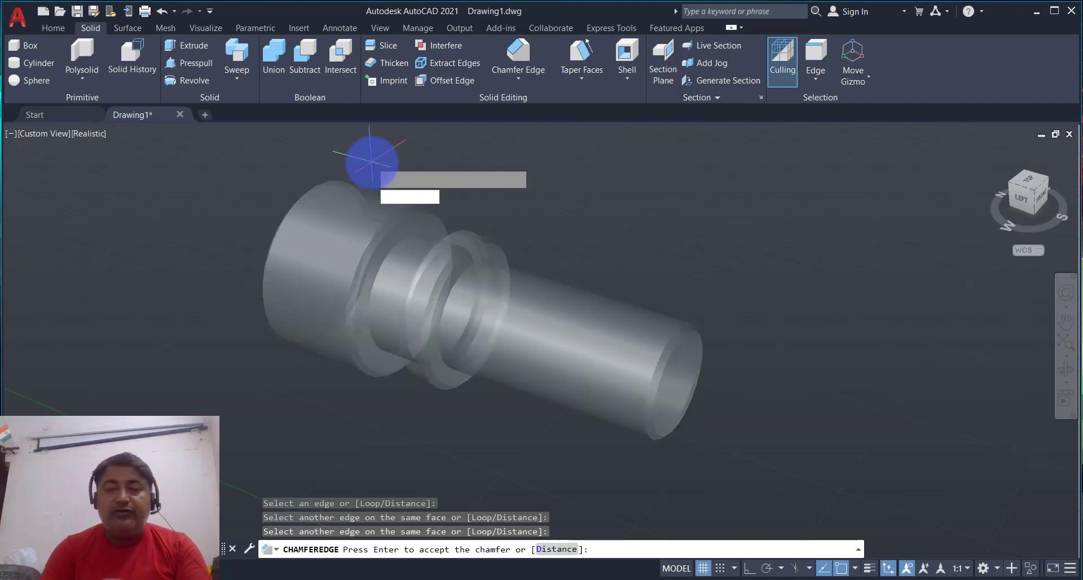
{"action": "key", "text": "Return"}
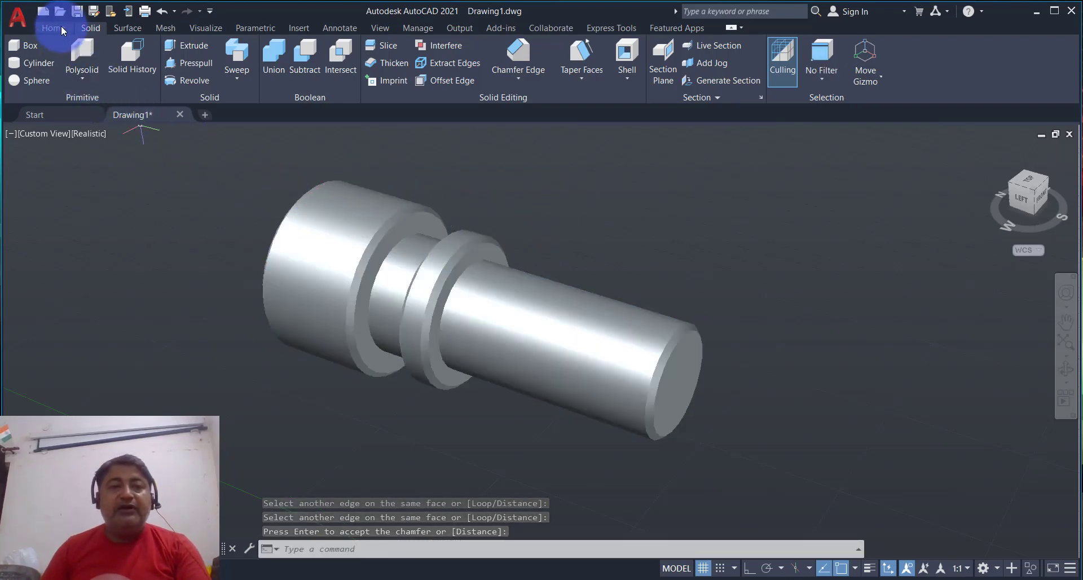
- Start the Helix command from the expanded Draw panel and orbit toward the shaft's end
{"action": "left_click", "coordinate": [61, 29]}
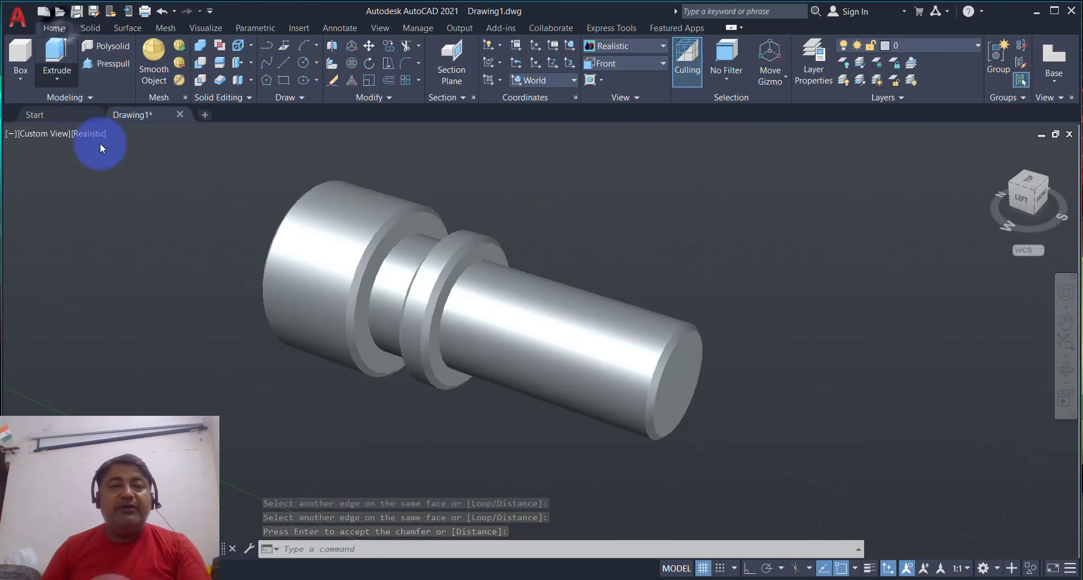
{"action": "left_click", "coordinate": [302, 98]}
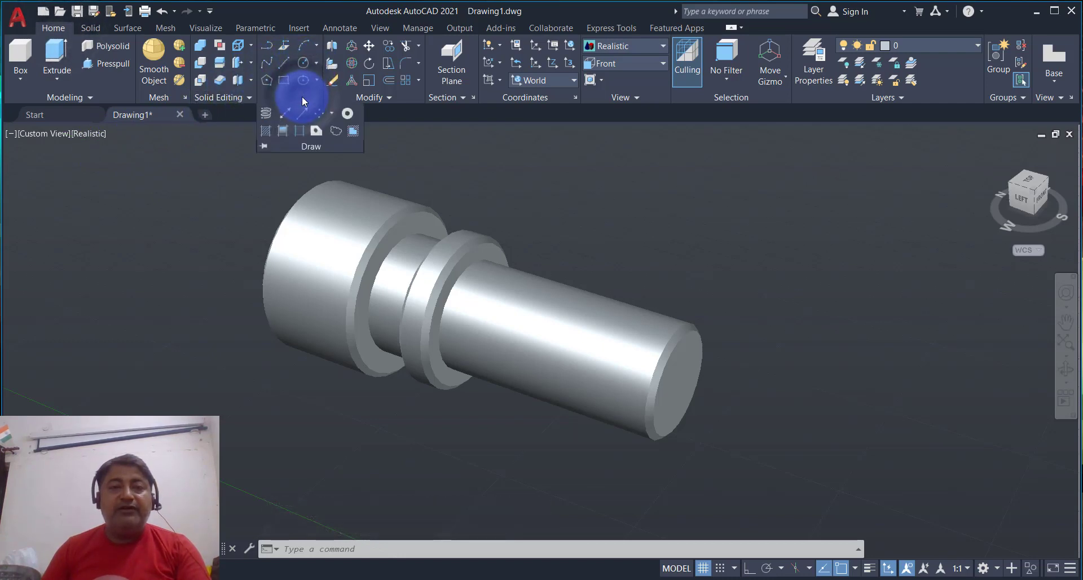
{"action": "left_click", "coordinate": [265, 112]}
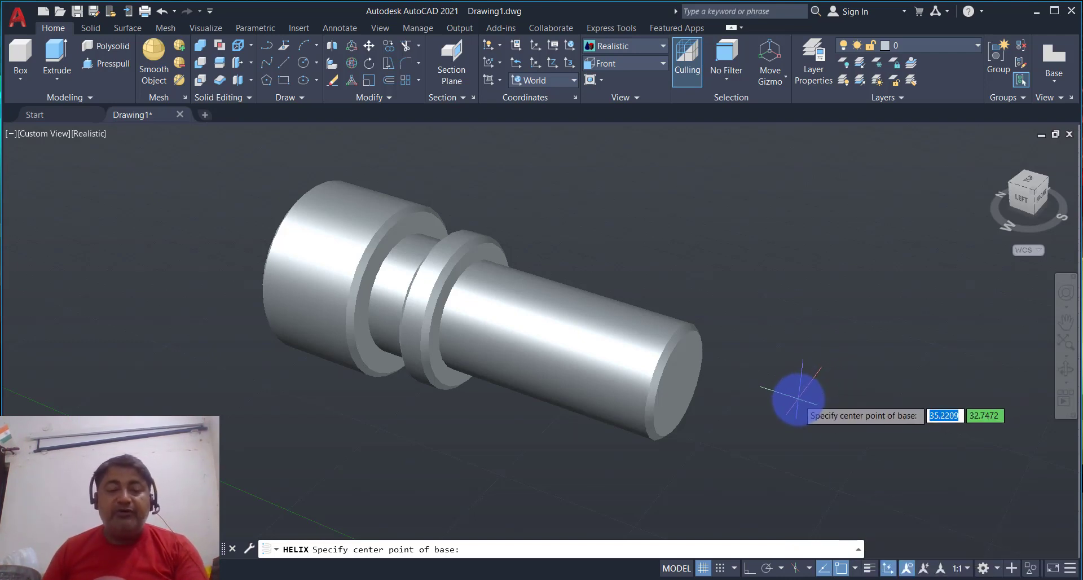
{"action": "middle_click_drag", "start_coordinate": [793, 397], "coordinate": [769, 379], "text": "shift"}
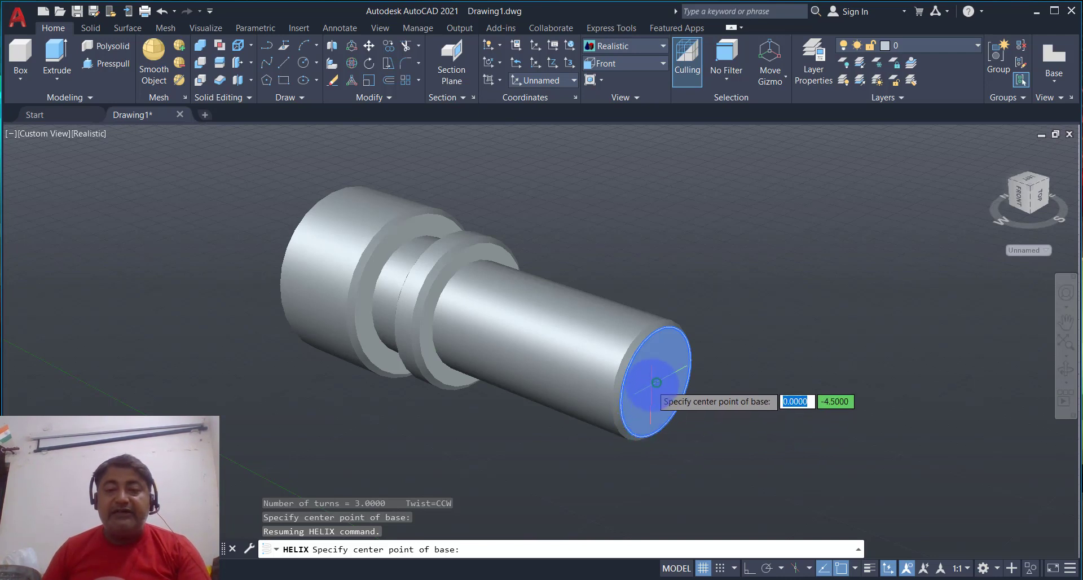
- Draw the helix from the shaft end-face centre: radius 5, 2 per turn, height 18
{"action": "left_click", "coordinate": [656, 382]}
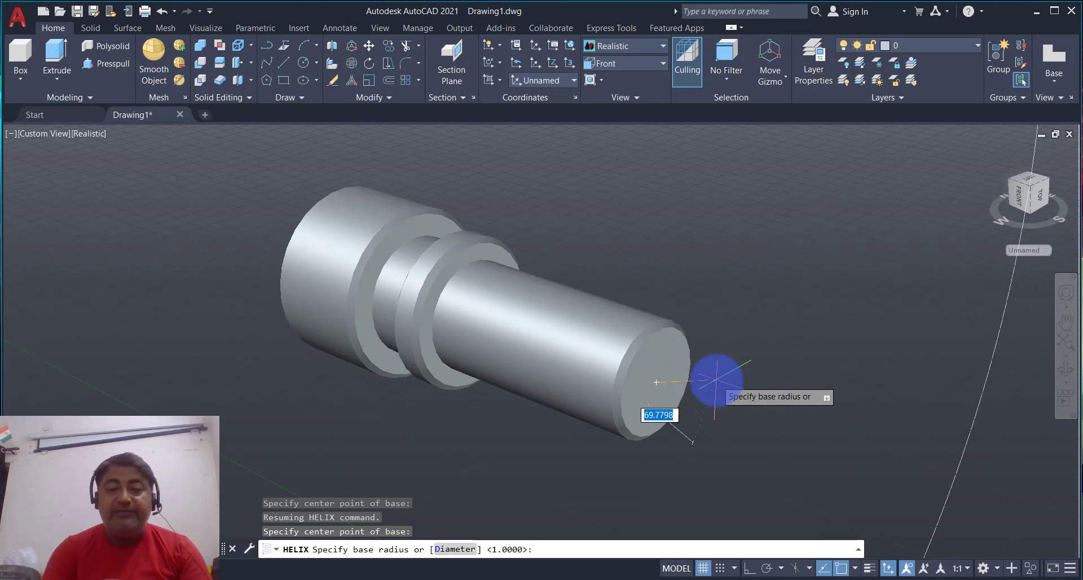
{"action": "key", "text": "Return"}
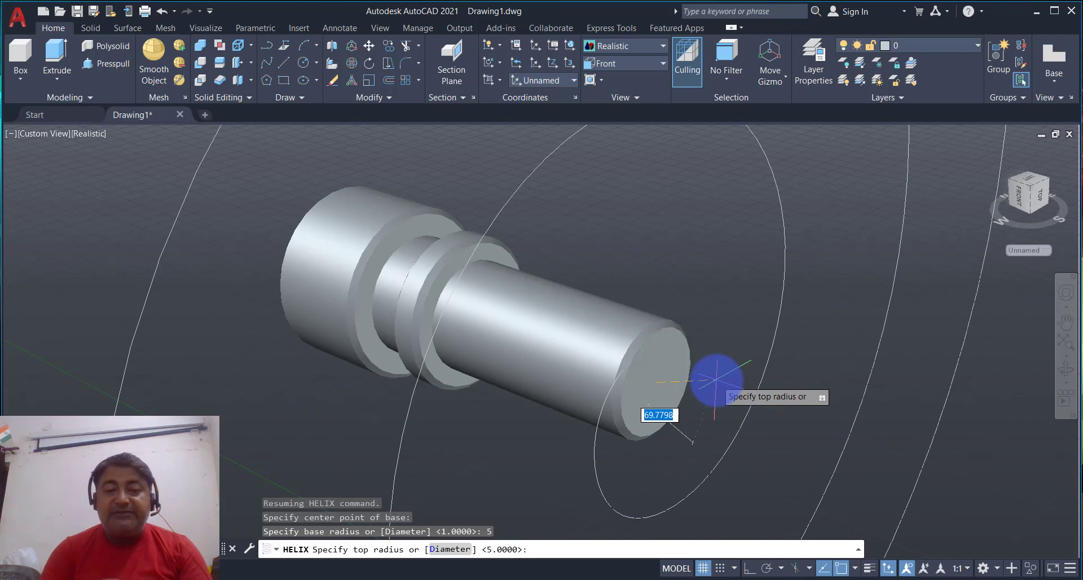
{"action": "type", "text": "5"}
{"action": "key", "text": "Return"}
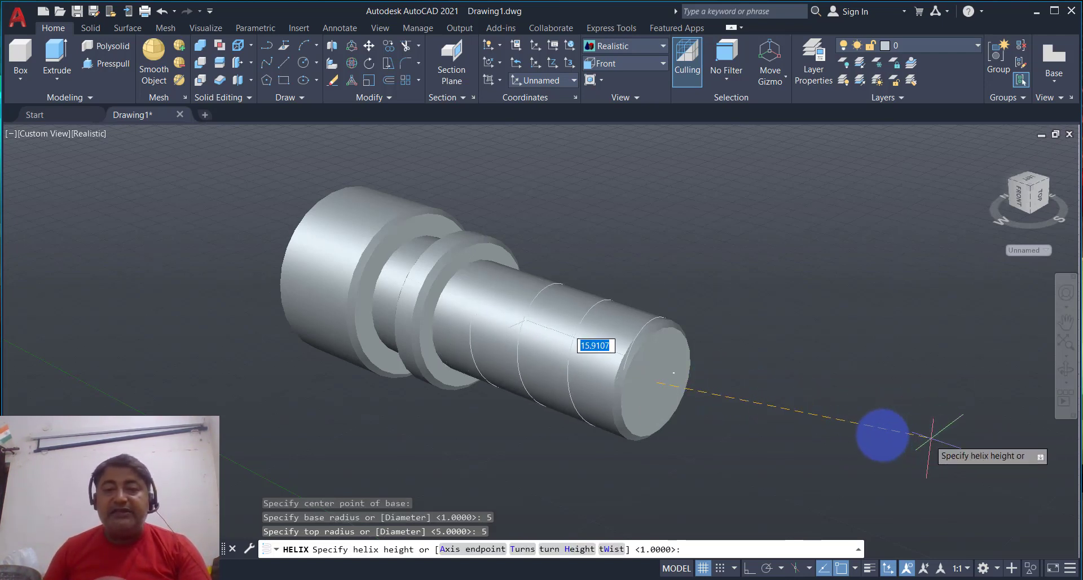
{"action": "scroll", "coordinate": [733, 389], "scroll_direction": "down", "scroll_amount": 2}
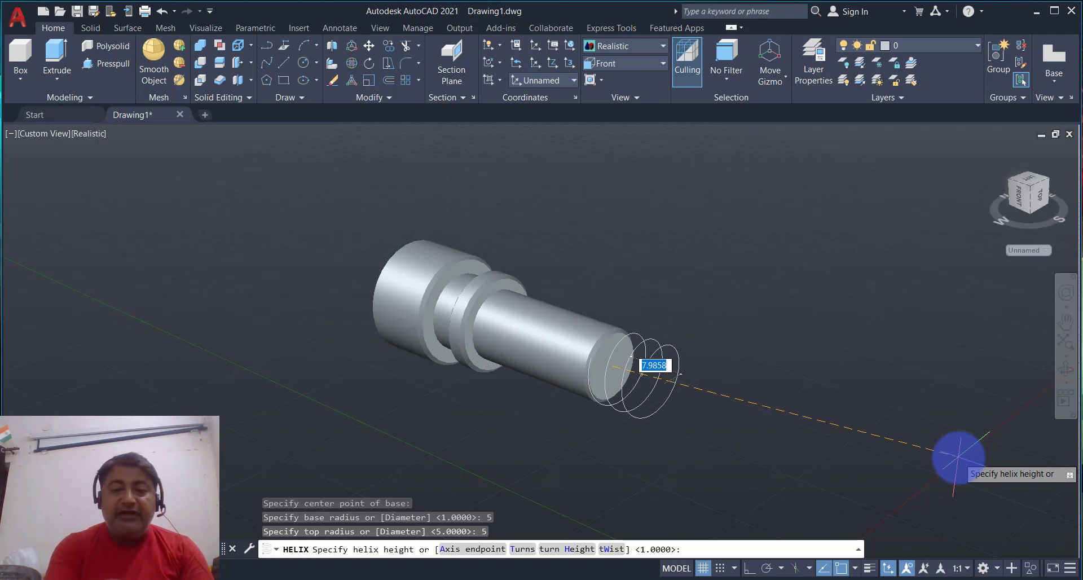
{"action": "type", "text": "H"}
{"action": "key", "text": "Return"}
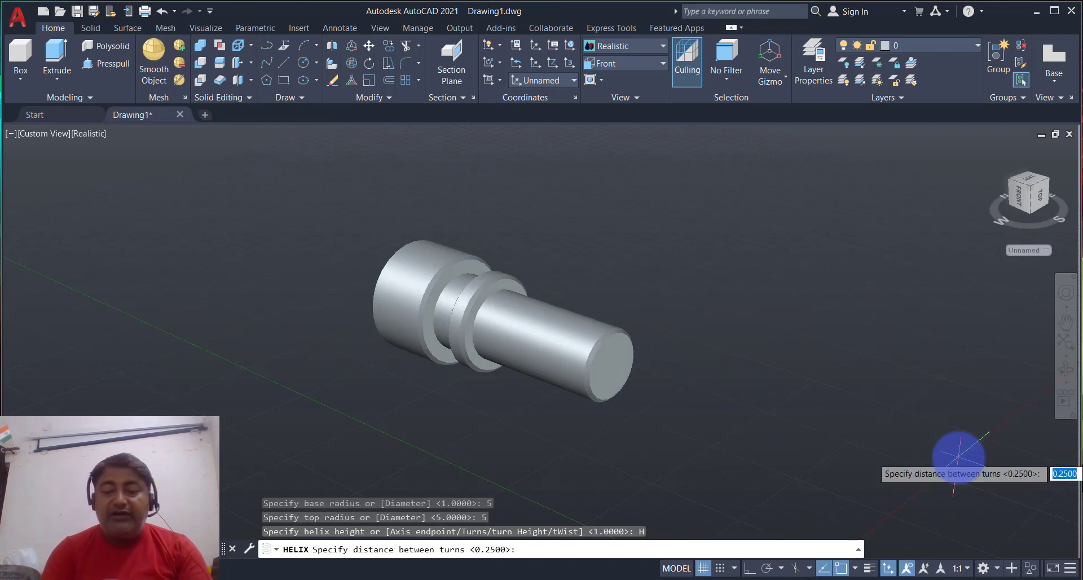
{"action": "type", "text": "2"}
{"action": "key", "text": "Return"}
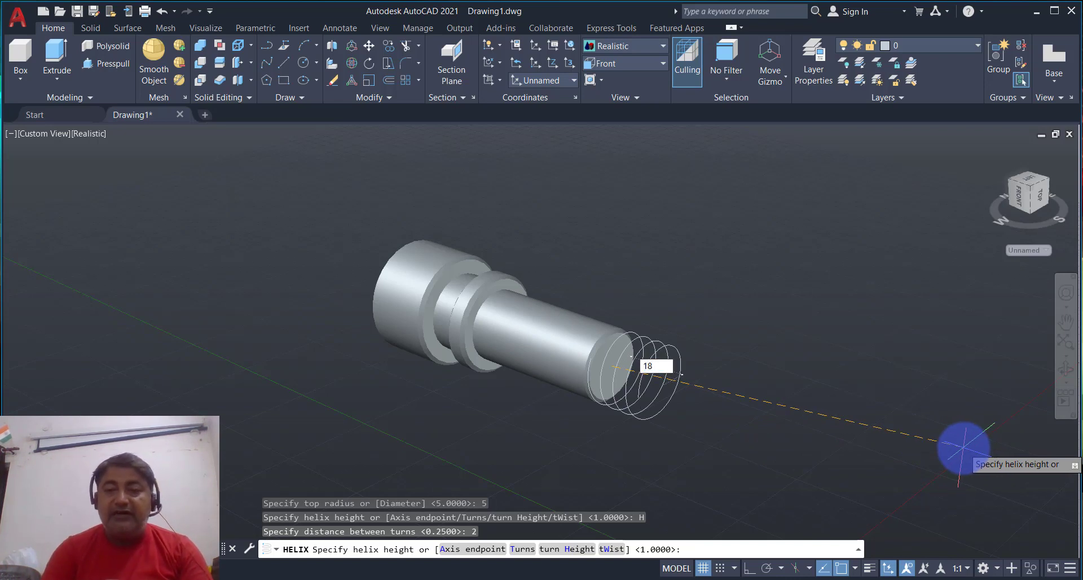
{"action": "key", "text": "Return"}
{"action": "scroll", "coordinate": [769, 392], "scroll_direction": "up", "scroll_amount": 2}
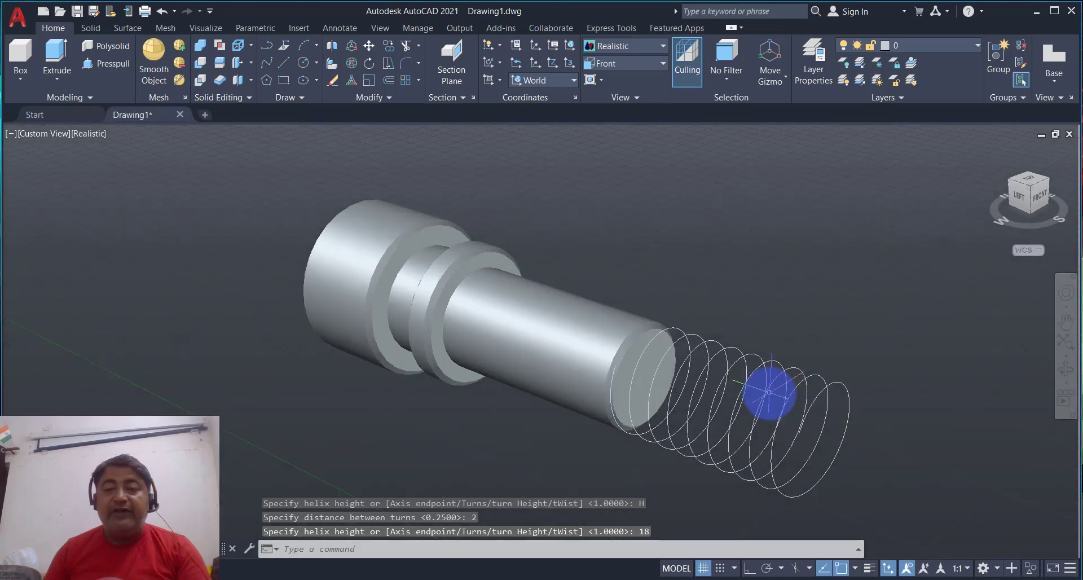
{"action": "mouse_move", "coordinate": [737, 331]}
{"action": "middle_mouse_down"}
{"action": "mouse_move", "coordinate": [666, 332]}
{"action": "mouse_move", "coordinate": [687, 351]}
{"action": "middle_mouse_up"}
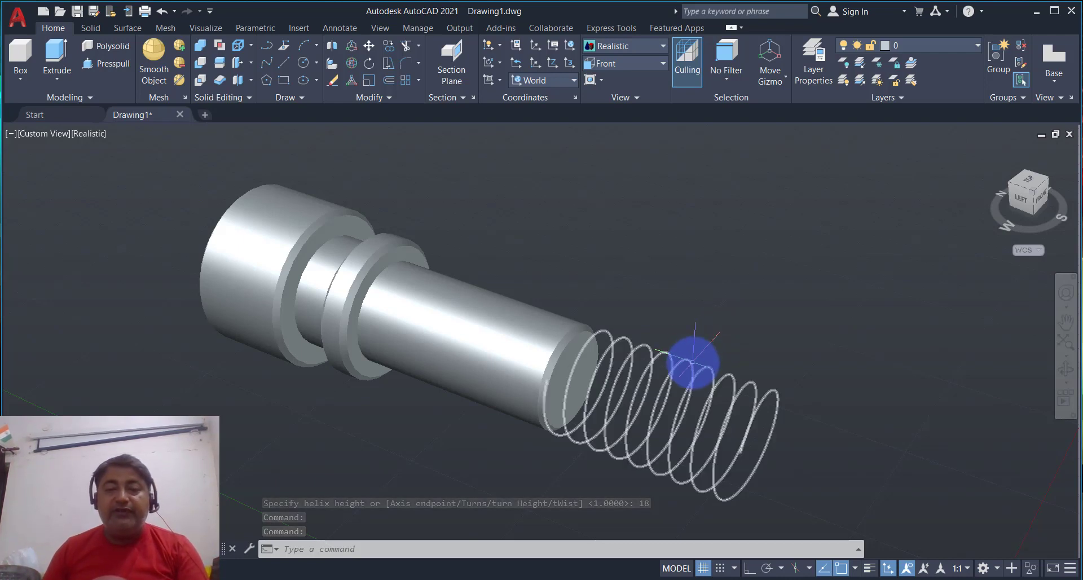
- Move the helix 15 units back along its axis so it wraps the shaft's threaded end
{"action": "left_click", "coordinate": [693, 363]}
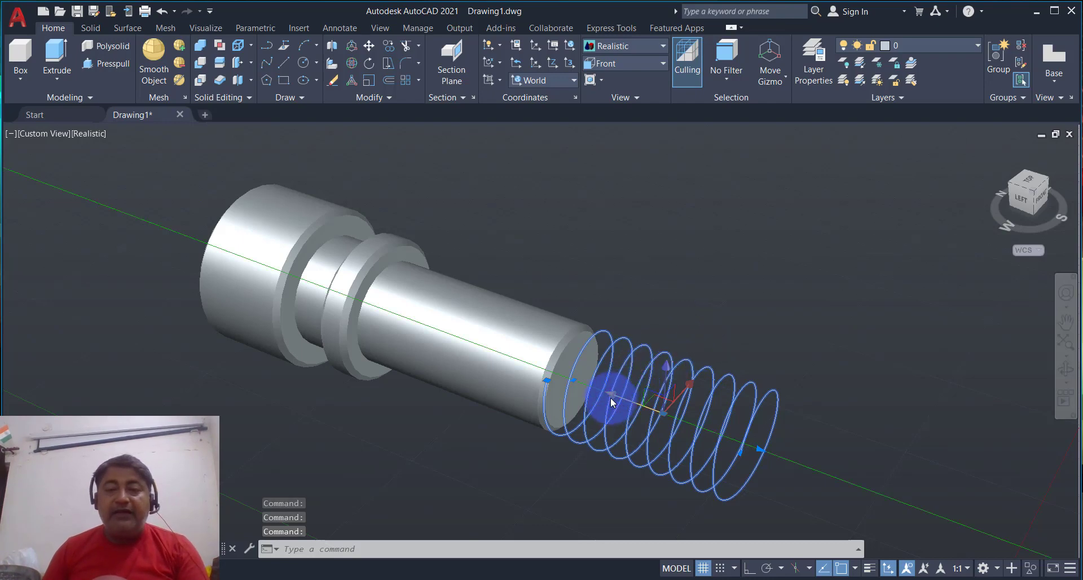
{"action": "left_click", "coordinate": [660, 410]}
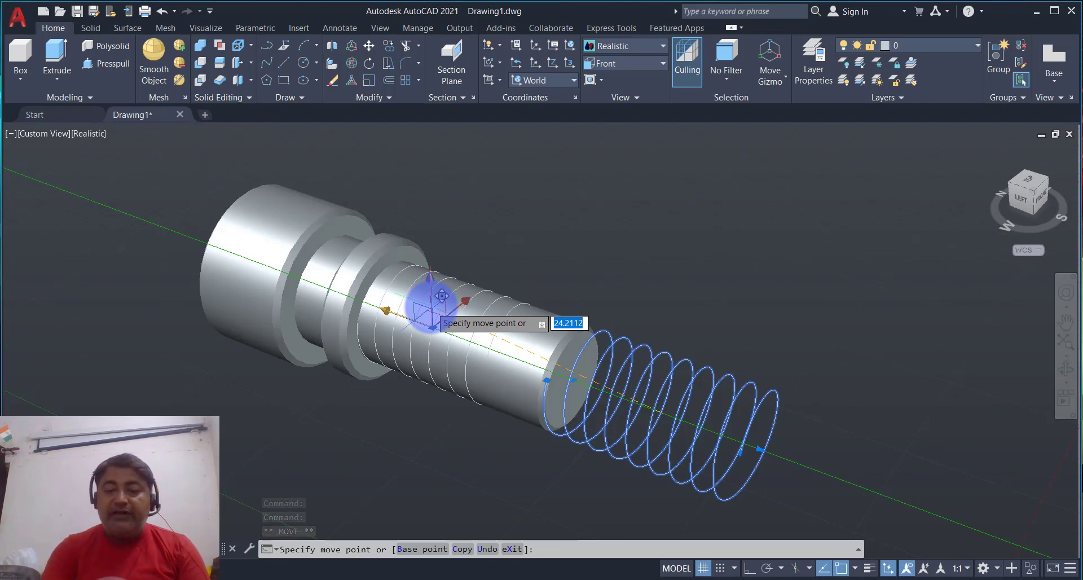
{"action": "type", "text": "15"}
{"action": "key", "text": "Return"}
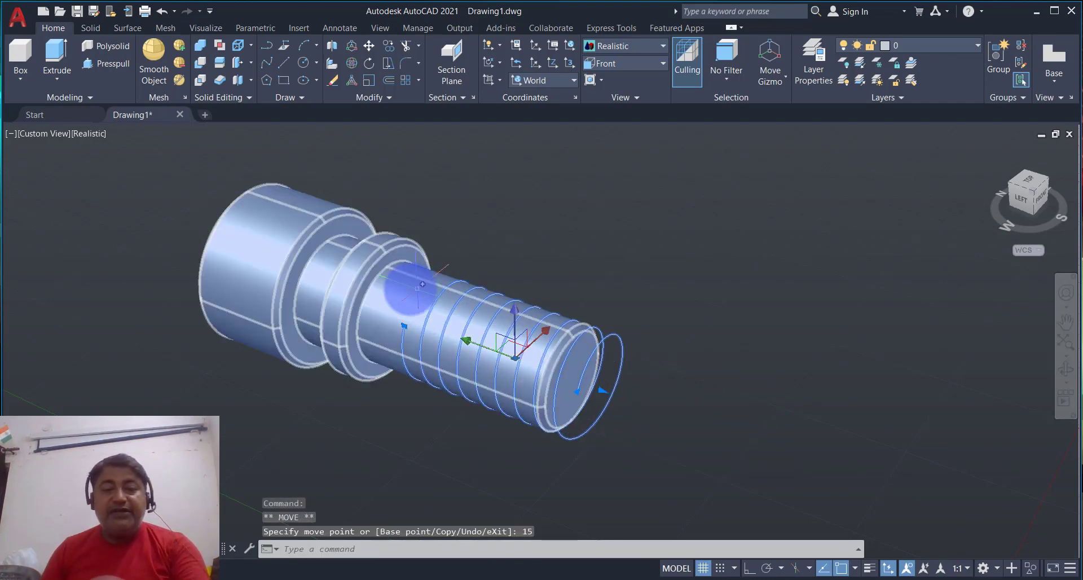
{"action": "key", "text": "Escape"}
{"action": "key", "text": "Escape"}
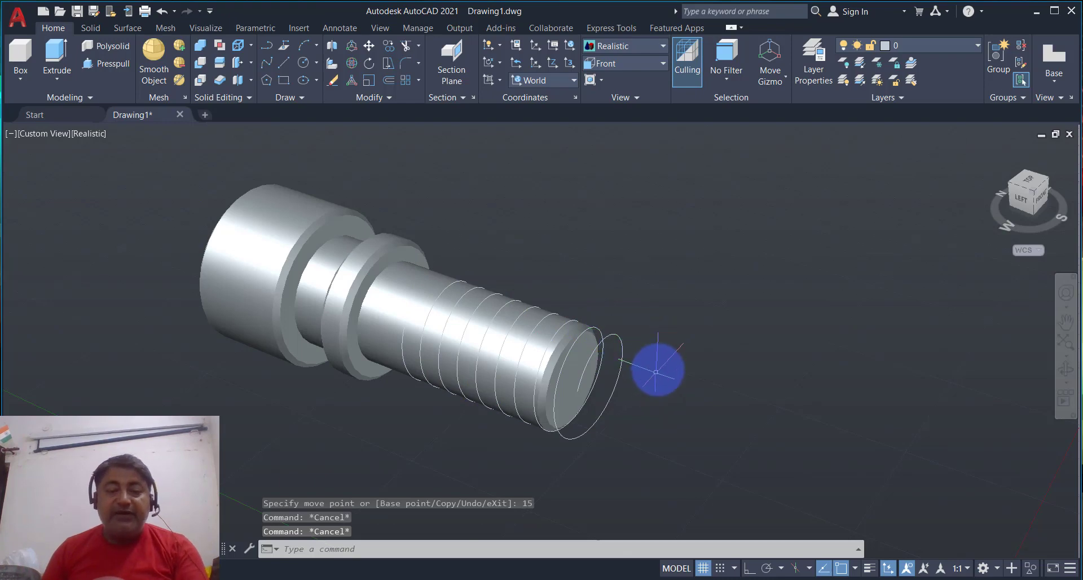
{"action": "mouse_move", "coordinate": [656, 371]}
{"action": "middle_mouse_down", "text": "shift"}
{"action": "mouse_move", "coordinate": [686, 365]}
{"action": "mouse_move", "coordinate": [640, 374]}
{"action": "mouse_move", "coordinate": [696, 367]}
{"action": "mouse_move", "coordinate": [599, 362]}
{"action": "middle_mouse_up", "text": "shift"}
{"action": "middle_click_drag", "start_coordinate": [689, 327], "coordinate": [701, 328], "text": "shift"}
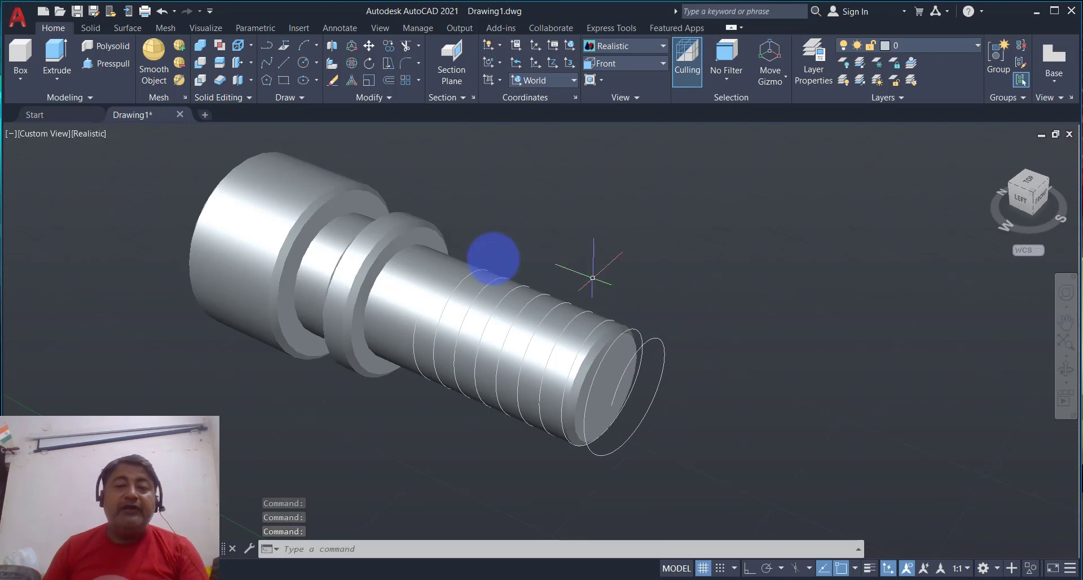
- Draw a circle of radius 0.5 centred on the helix's start point
{"action": "left_click", "coordinate": [316, 62]}
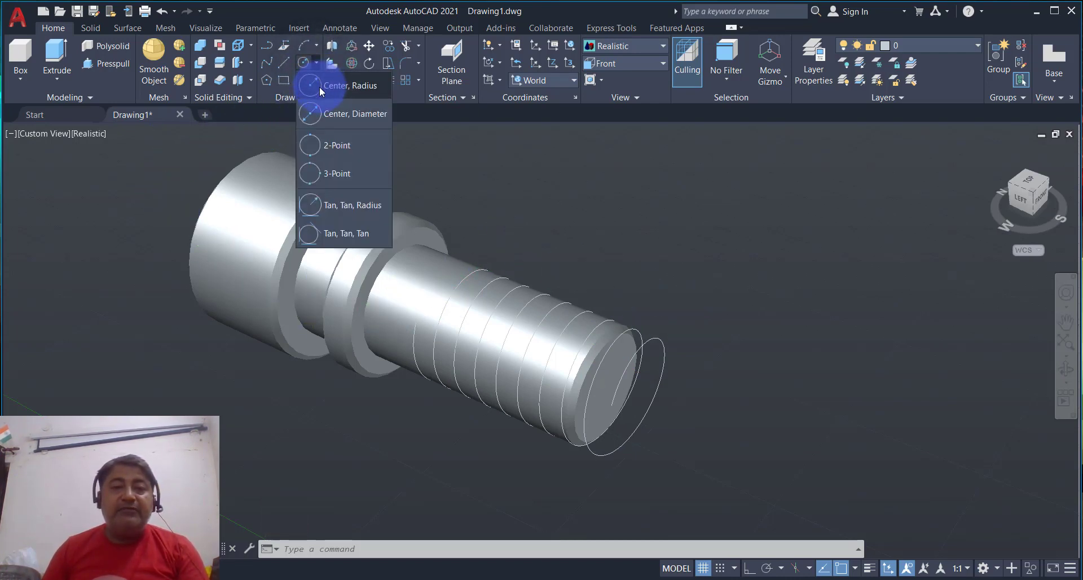
{"action": "left_click", "coordinate": [320, 86]}
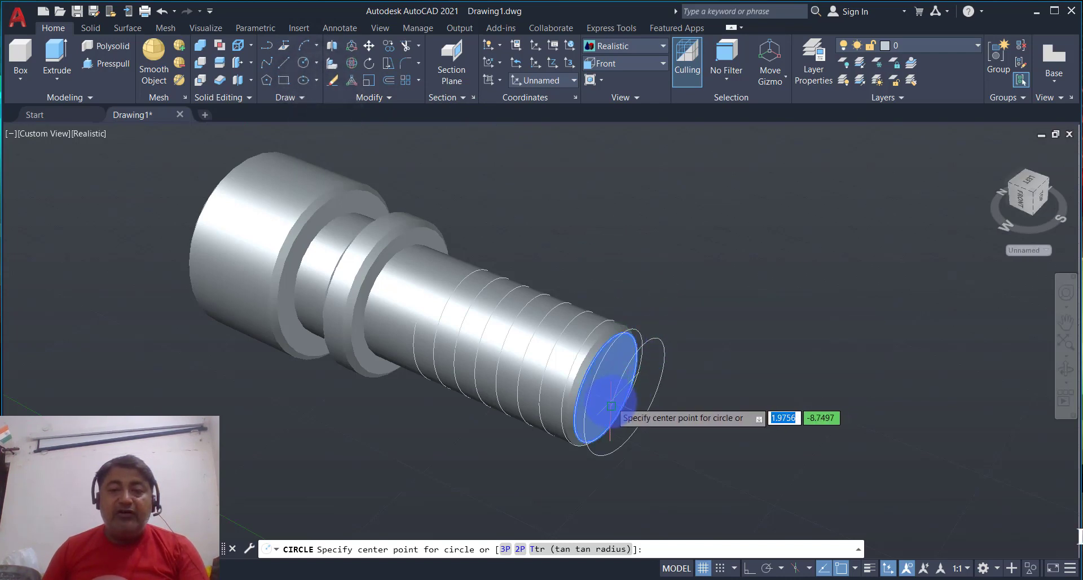
{"action": "middle_click_drag", "start_coordinate": [643, 401], "coordinate": [679, 408], "text": "shift"}
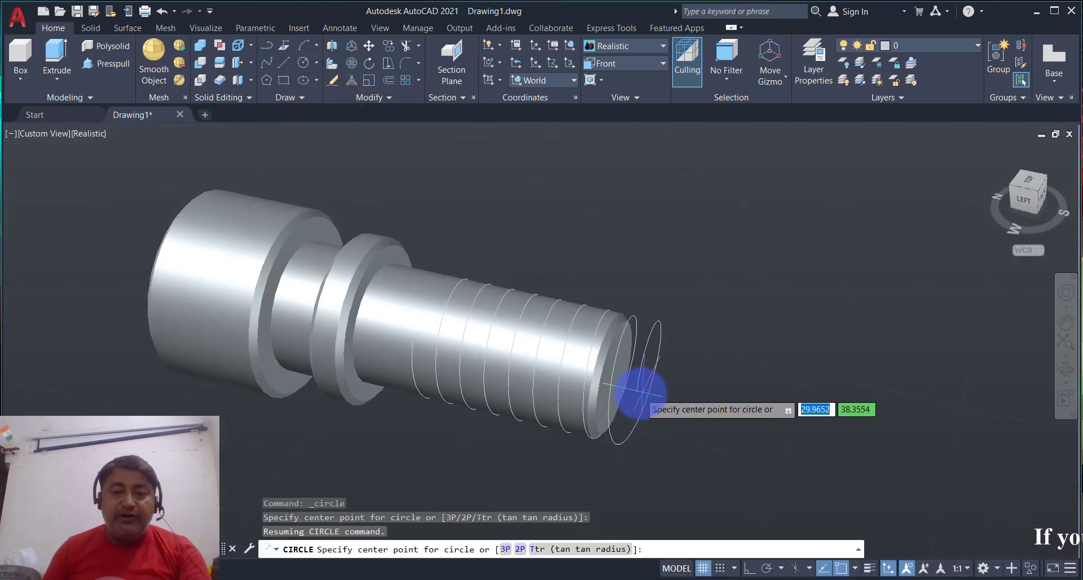
{"action": "left_click", "coordinate": [636, 392]}
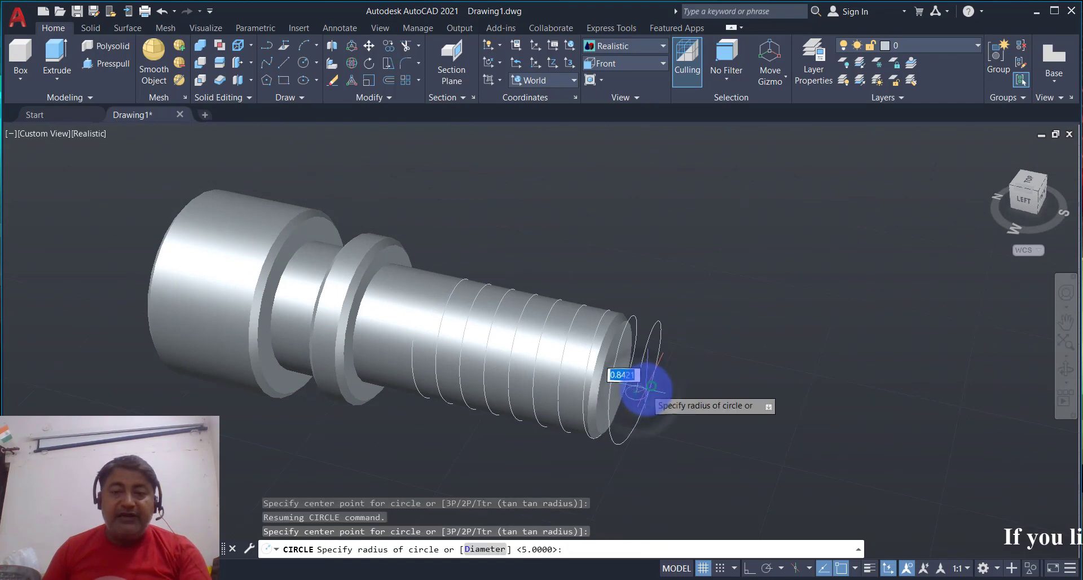
{"action": "scroll", "coordinate": [640, 389], "scroll_direction": "up", "scroll_amount": 1}
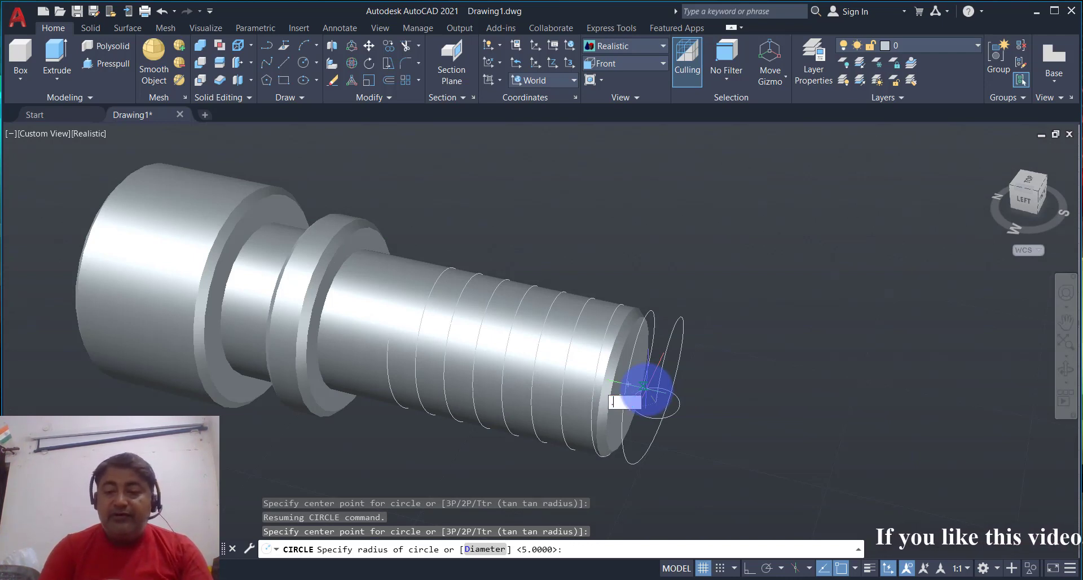
{"action": "type", "text": "."}
{"action": "key", "text": "Return"}
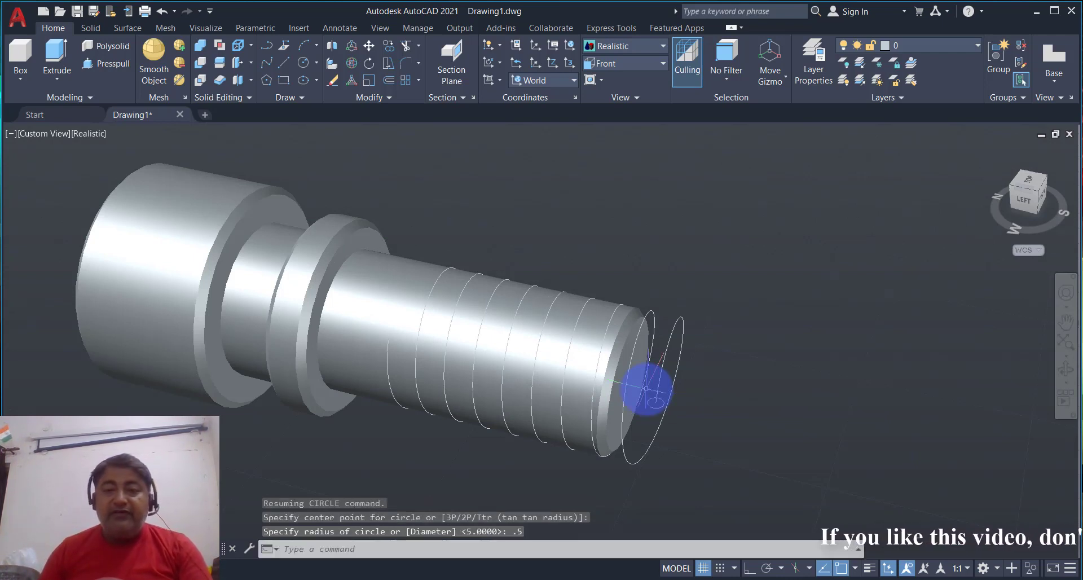
{"action": "left_click", "coordinate": [57, 78]}
- Sweep the 0.5 circle along the helix into a solid coil around the shank
{"action": "left_click", "coordinate": [80, 188]}
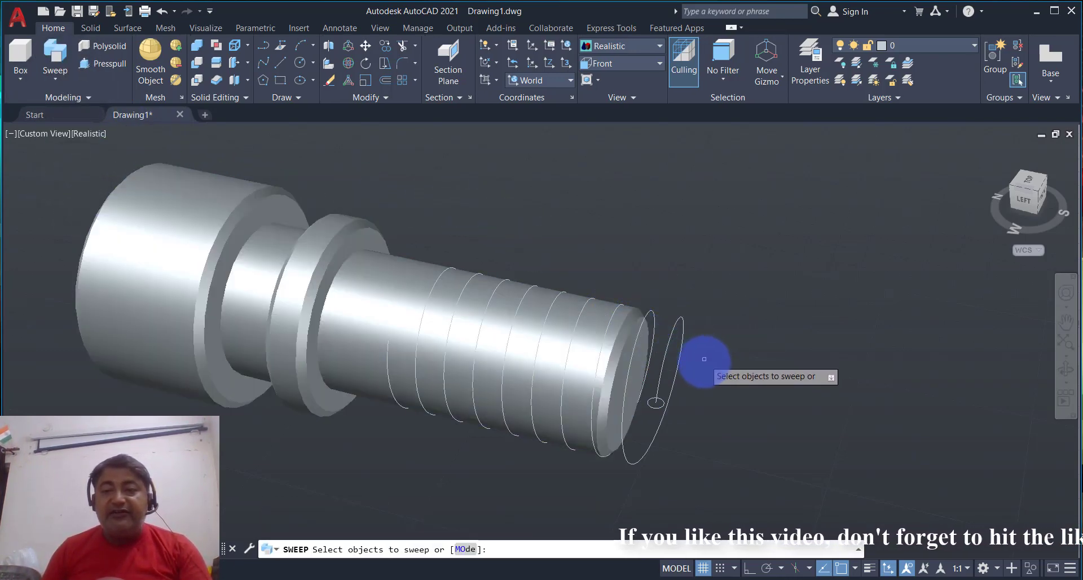
{"action": "left_click", "coordinate": [655, 407]}
{"action": "key", "text": "Return"}
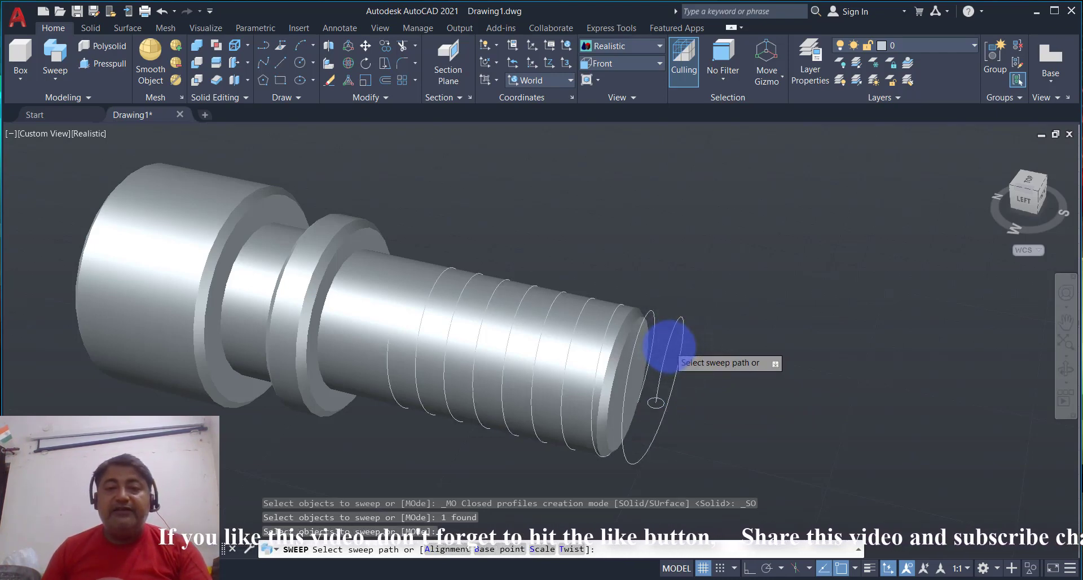
{"action": "left_click", "coordinate": [668, 346]}
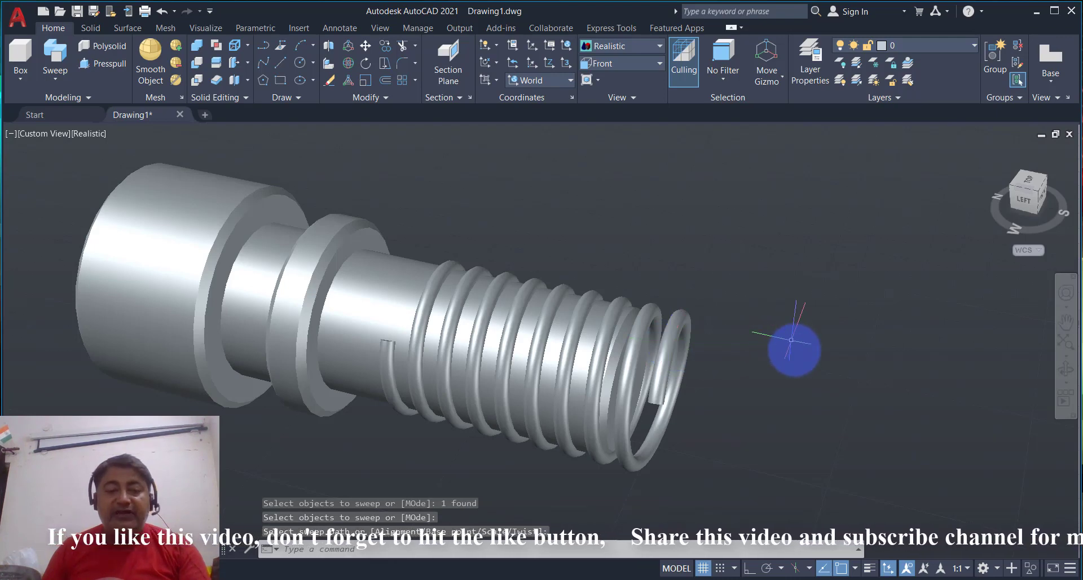
{"action": "mouse_move", "coordinate": [756, 350]}
{"action": "middle_mouse_down", "text": "shift"}
{"action": "mouse_move", "coordinate": [733, 347]}
{"action": "mouse_move", "coordinate": [752, 345]}
{"action": "mouse_move", "coordinate": [762, 400]}
{"action": "mouse_move", "coordinate": [733, 397]}
{"action": "middle_mouse_up", "text": "shift"}
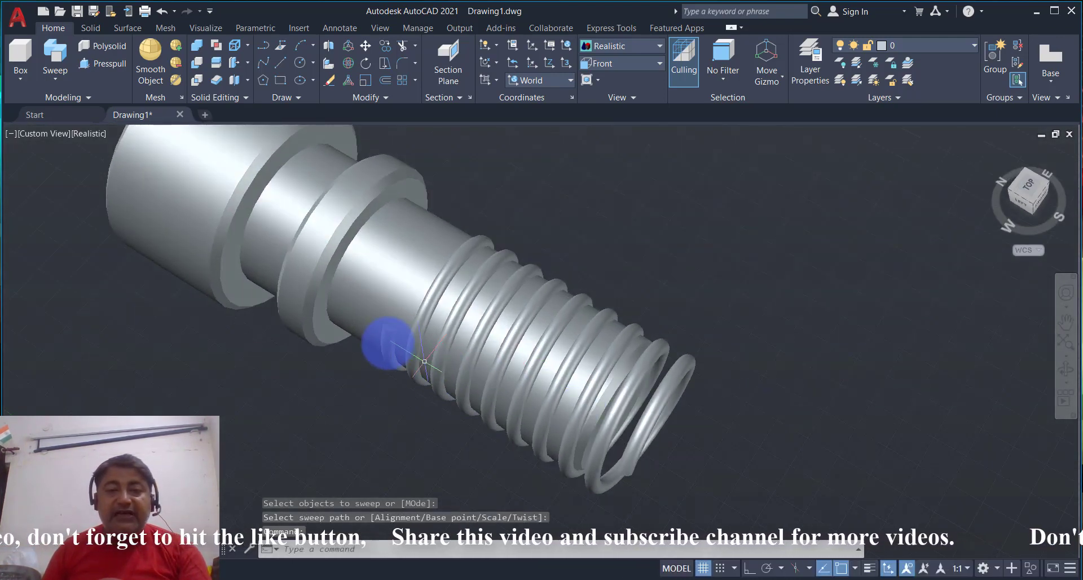
{"action": "scroll", "coordinate": [381, 318], "scroll_direction": "up", "scroll_amount": 3}
{"action": "scroll", "coordinate": [387, 317], "scroll_direction": "up", "scroll_amount": 2}
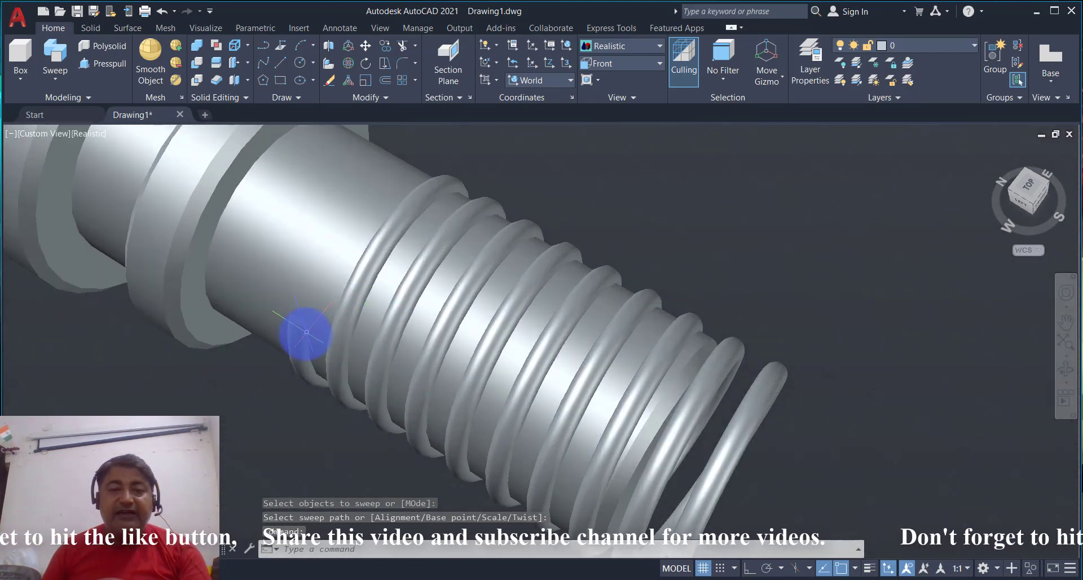
{"action": "left_click", "coordinate": [303, 335]}
{"action": "scroll", "coordinate": [307, 351], "scroll_direction": "down", "scroll_amount": 2}
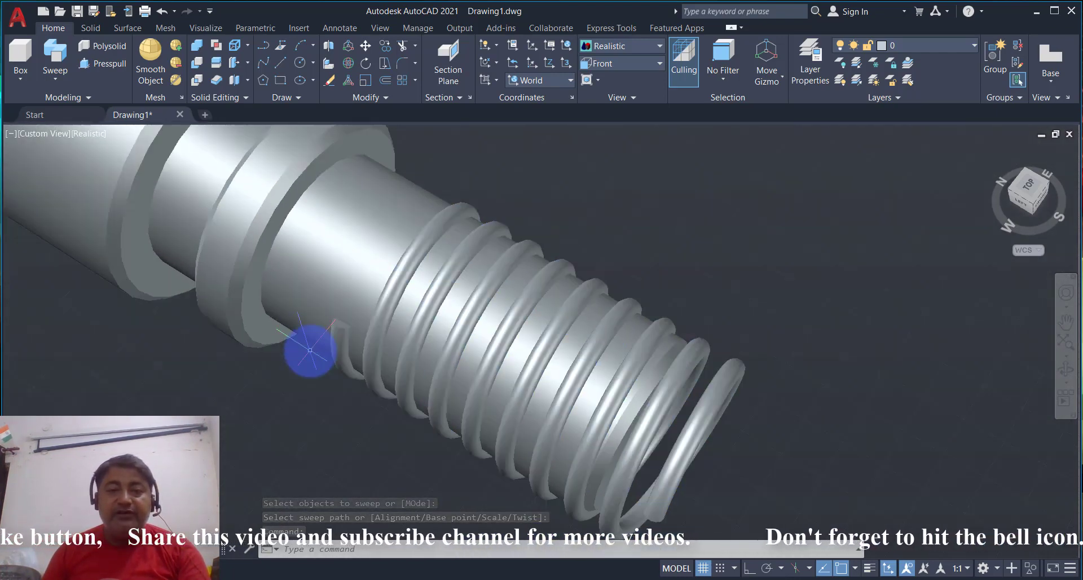
{"action": "scroll", "coordinate": [452, 392], "scroll_direction": "up", "scroll_amount": 1}
{"action": "middle_click_drag", "start_coordinate": [704, 425], "coordinate": [631, 250], "text": "shift"}
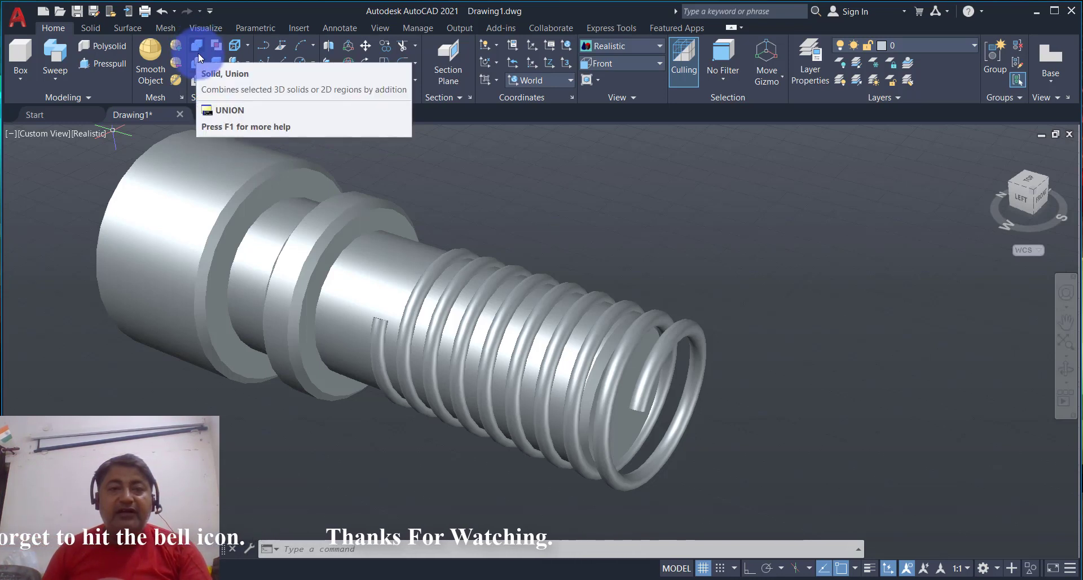
- Subtract the swept coil from the bolt body to cut the helical thread groove
{"action": "left_click", "coordinate": [198, 62]}
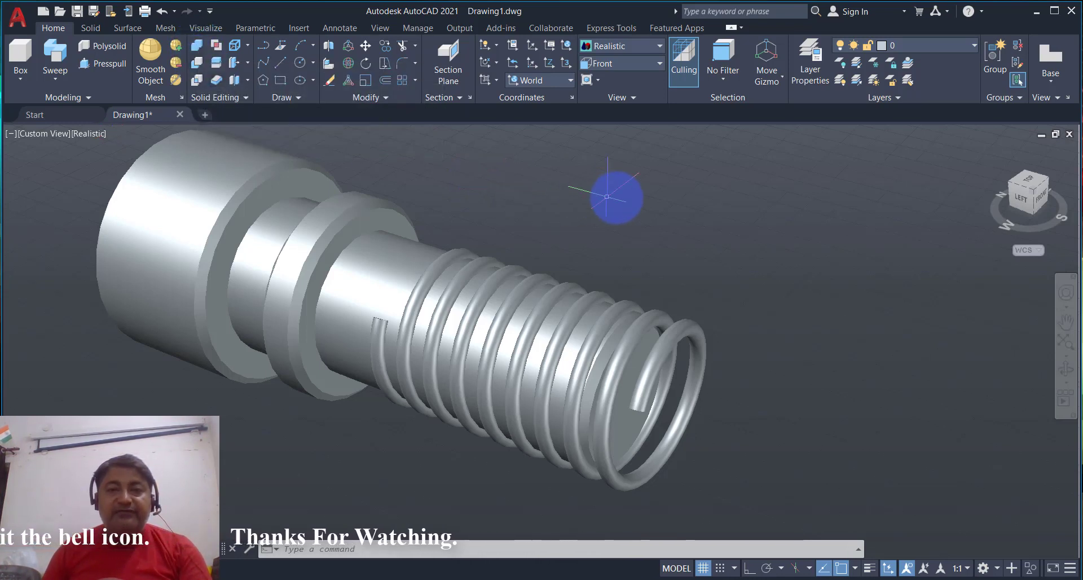
{"action": "left_click", "coordinate": [572, 216]}
{"action": "type", "text": "SUB"}
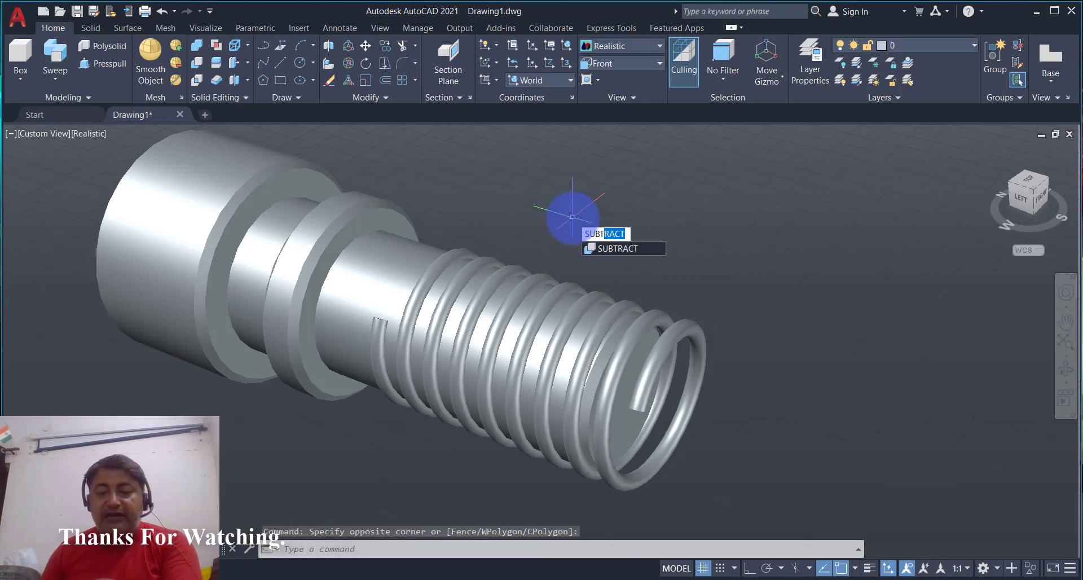
{"action": "key", "text": "Return"}
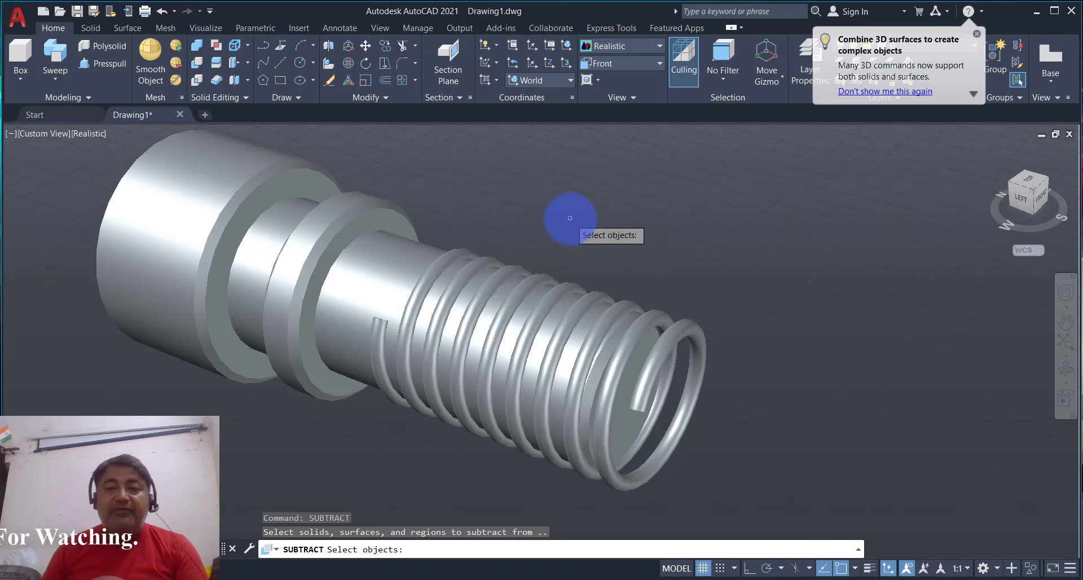
{"action": "middle_click_drag", "start_coordinate": [576, 227], "coordinate": [553, 239], "text": "shift"}
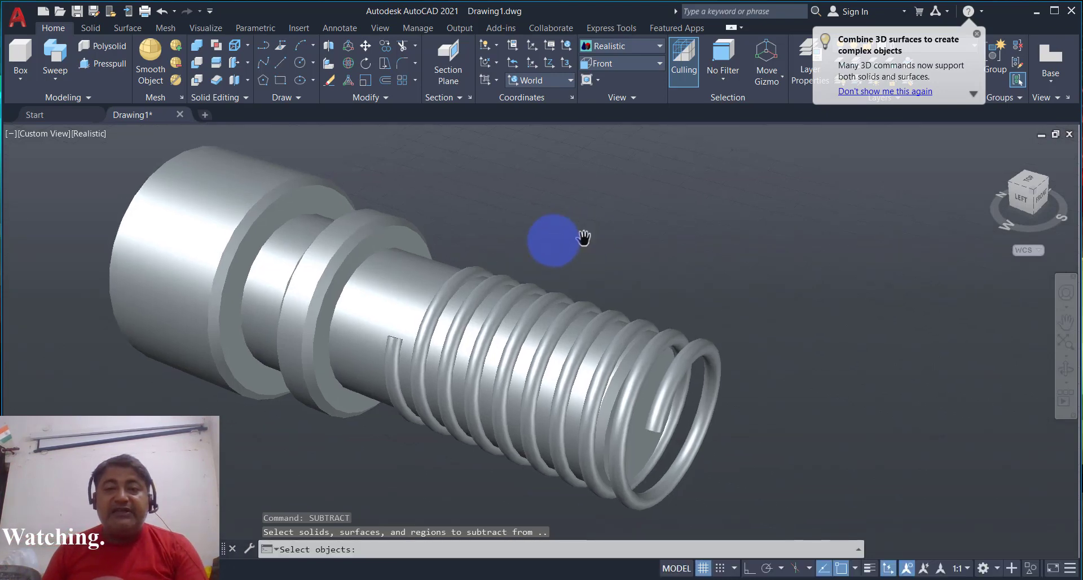
{"action": "left_click", "coordinate": [429, 274]}
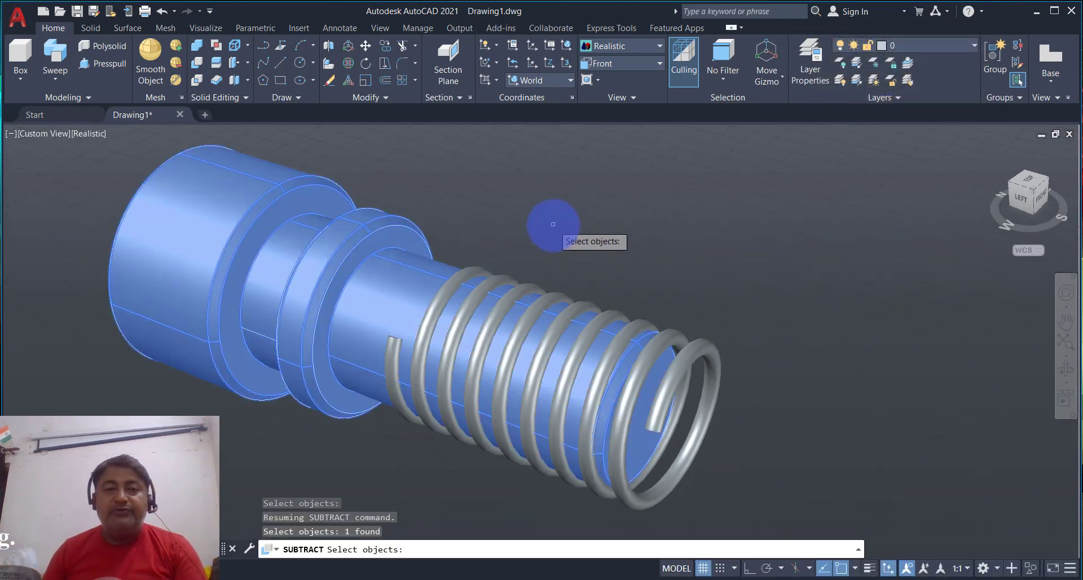
{"action": "key", "text": "Return"}
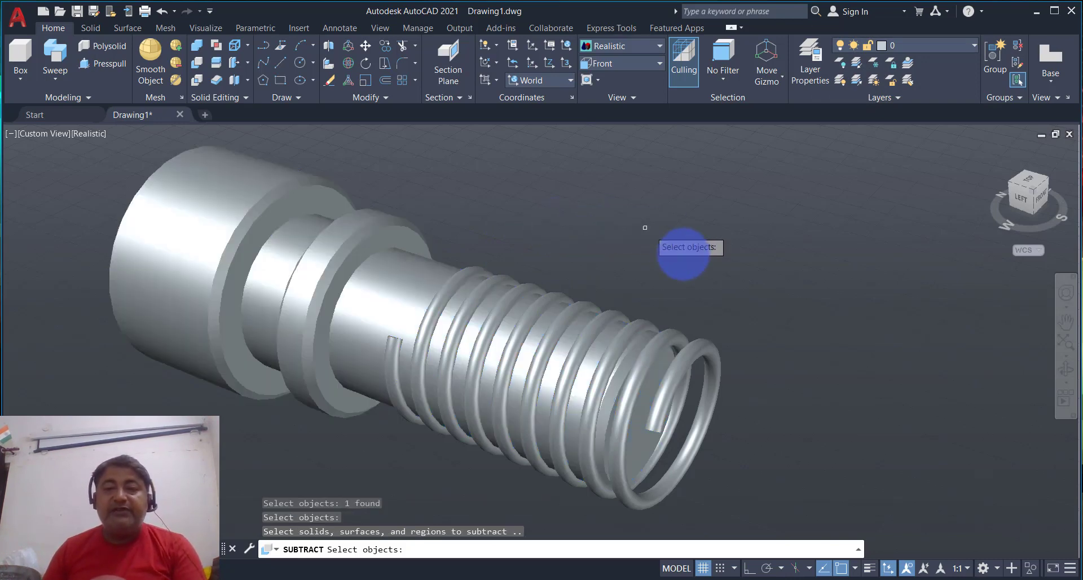
{"action": "left_click", "coordinate": [708, 345]}
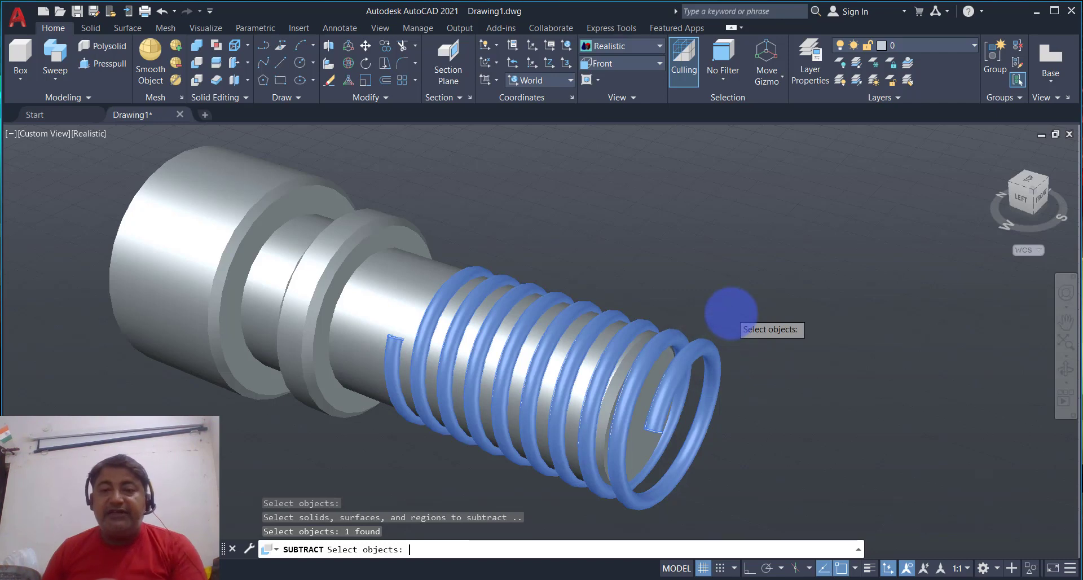
{"action": "right_click", "coordinate": [729, 313]}
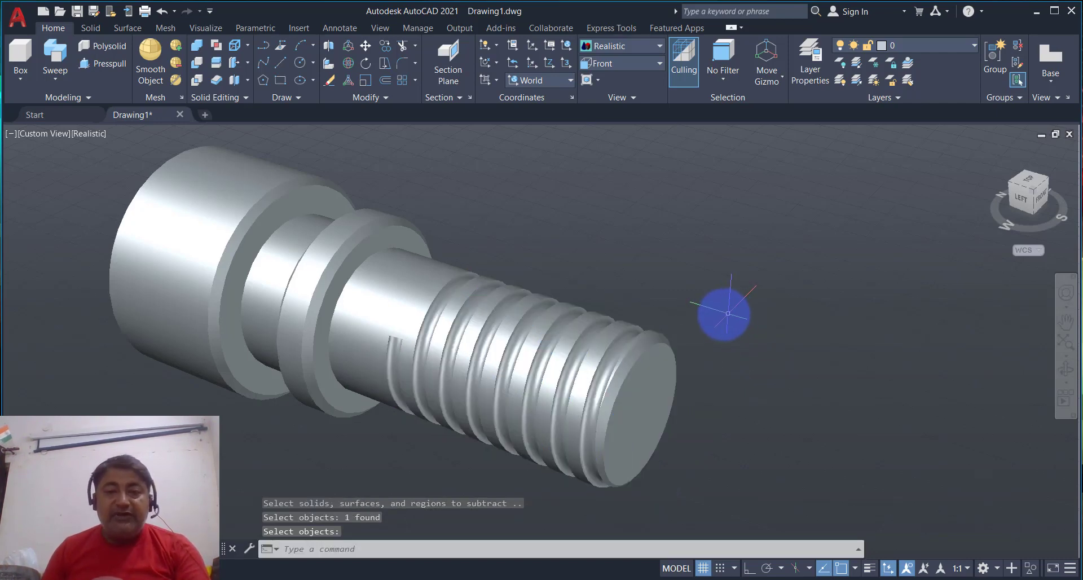
{"action": "scroll", "coordinate": [728, 313], "scroll_direction": "down", "scroll_amount": 3}
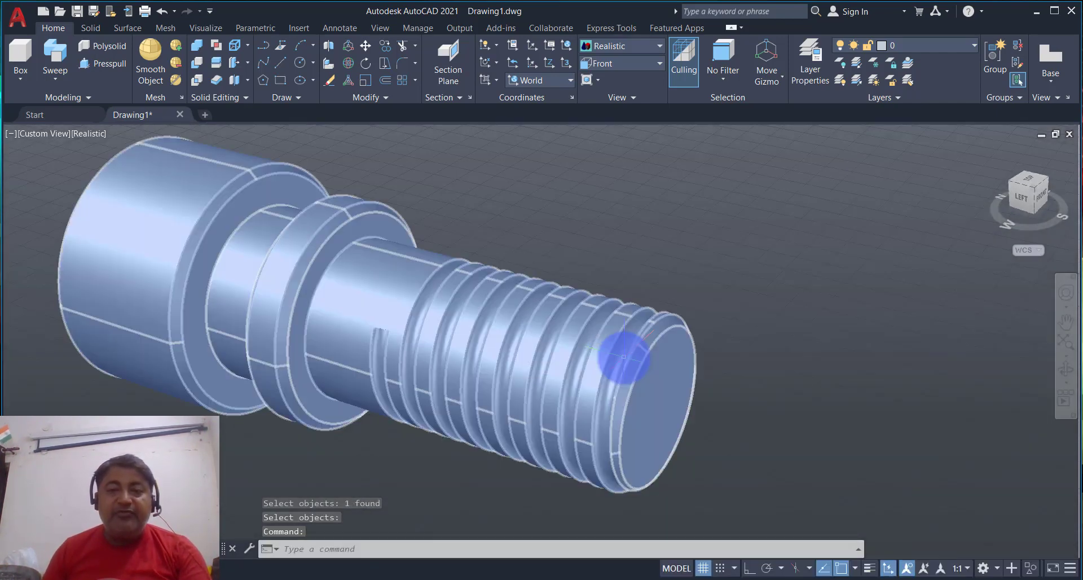
{"action": "mouse_move", "coordinate": [632, 354]}
{"action": "middle_mouse_down", "text": "shift"}
{"action": "mouse_move", "coordinate": [673, 287]}
{"action": "mouse_move", "coordinate": [705, 335]}
{"action": "middle_mouse_up", "text": "shift"}
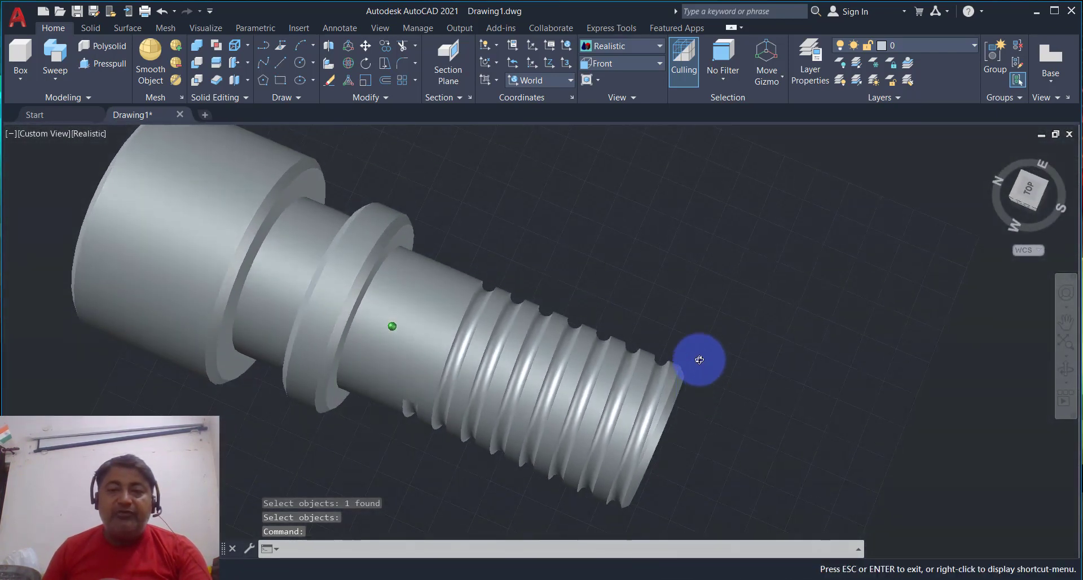
{"action": "mouse_move", "coordinate": [704, 383]}
{"action": "middle_mouse_down", "text": "shift"}
{"action": "mouse_move", "coordinate": [686, 314]}
{"action": "mouse_move", "coordinate": [675, 328]}
{"action": "mouse_move", "coordinate": [676, 314]}
{"action": "middle_mouse_up", "text": "shift"}
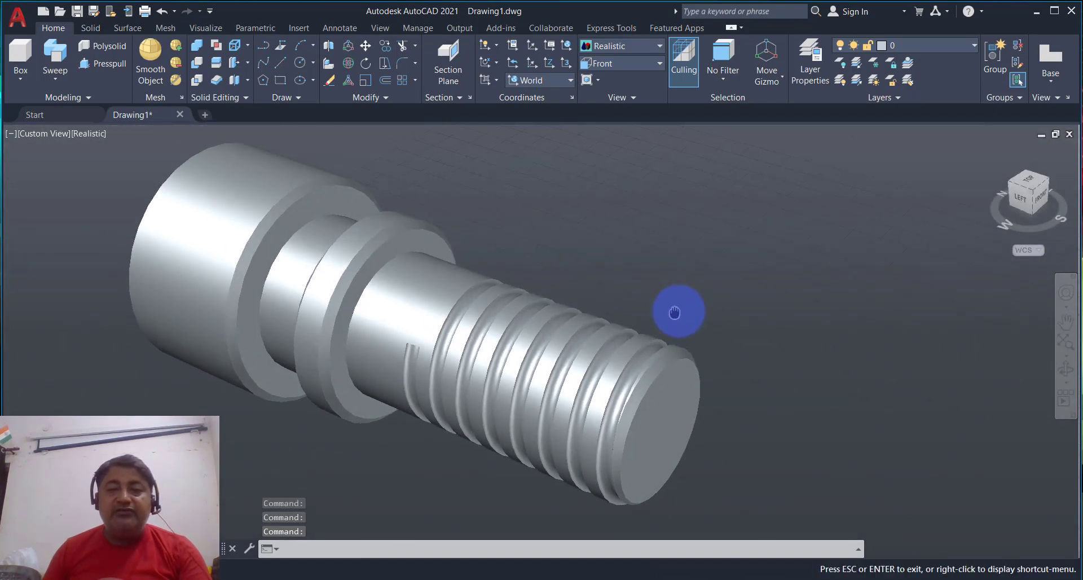
{"action": "middle_click_drag", "start_coordinate": [624, 286], "coordinate": [626, 286]}
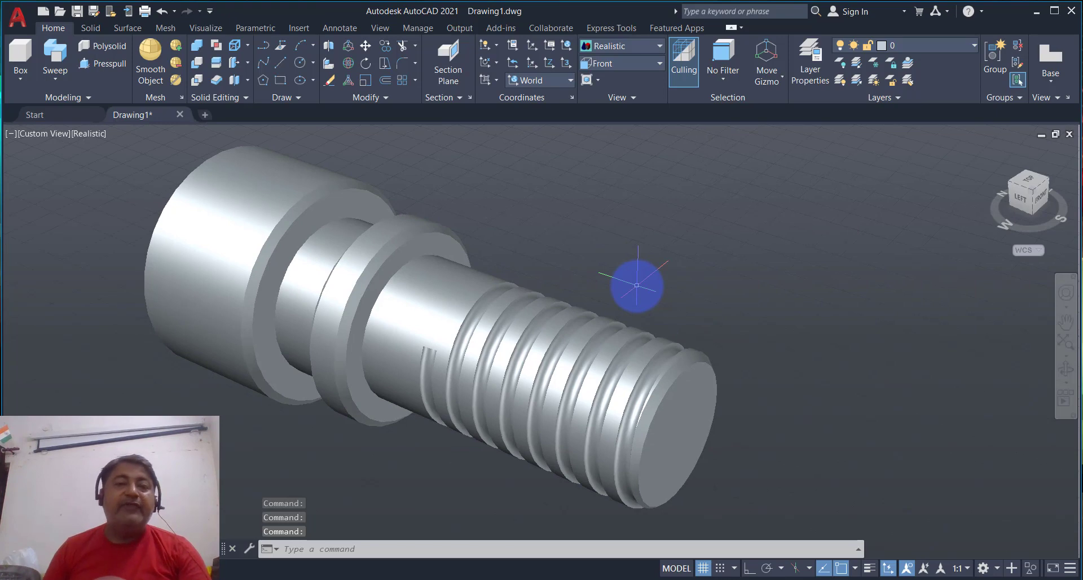
{"action": "mouse_move", "coordinate": [632, 283]}
{"action": "middle_mouse_down", "text": "shift"}
{"action": "mouse_move", "coordinate": [652, 290]}
{"action": "mouse_move", "coordinate": [599, 258]}
{"action": "mouse_move", "coordinate": [640, 270]}
{"action": "mouse_move", "coordinate": [648, 247]}
{"action": "middle_mouse_up", "text": "shift"}
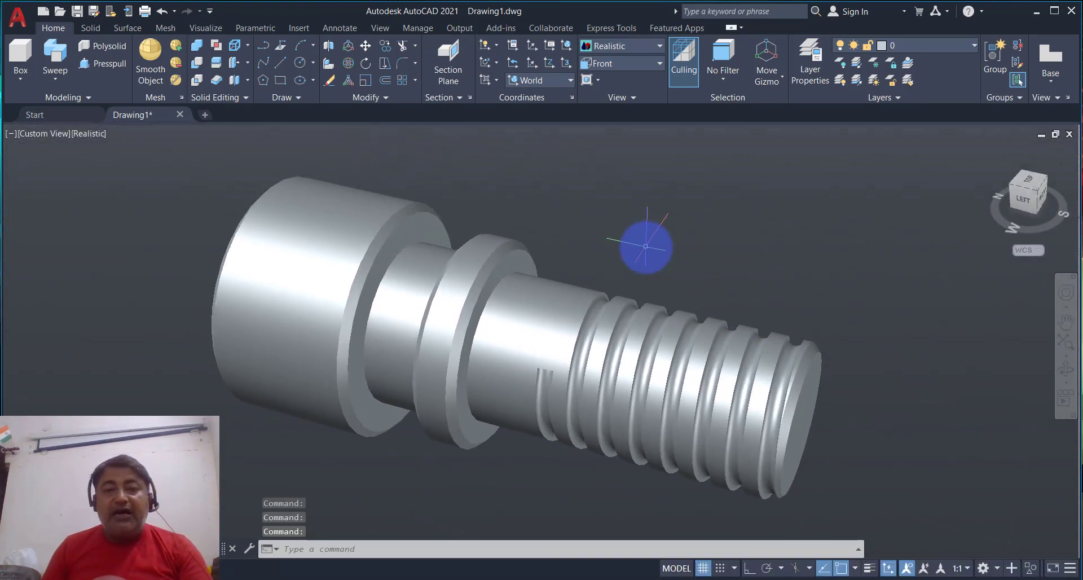
{"action": "middle_click_drag", "start_coordinate": [646, 248], "coordinate": [635, 252], "text": "shift"}
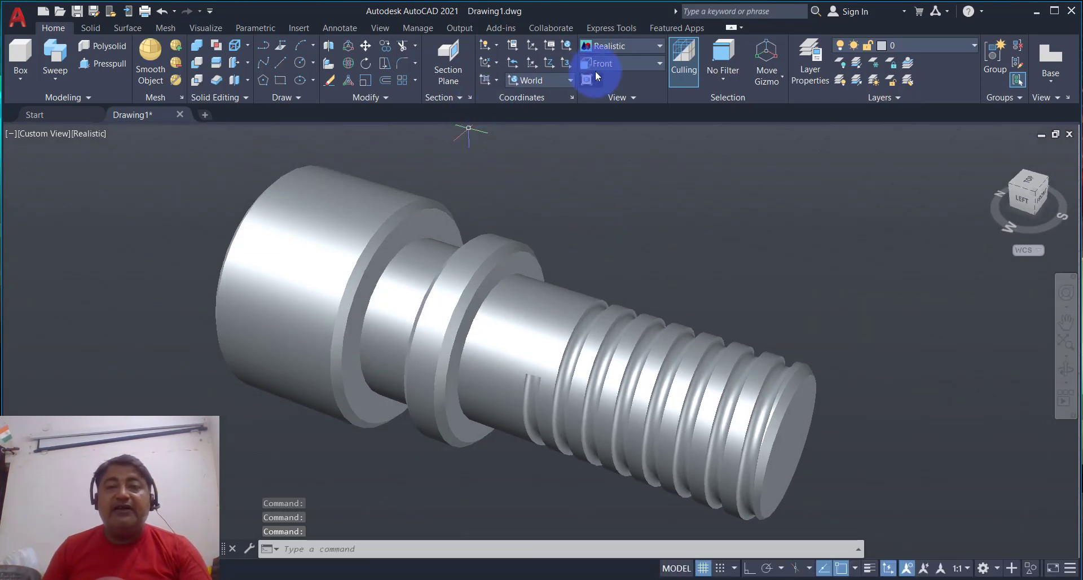
- Switch the view to the Top preset, then to the Front preset
{"action": "left_click", "coordinate": [612, 66]}
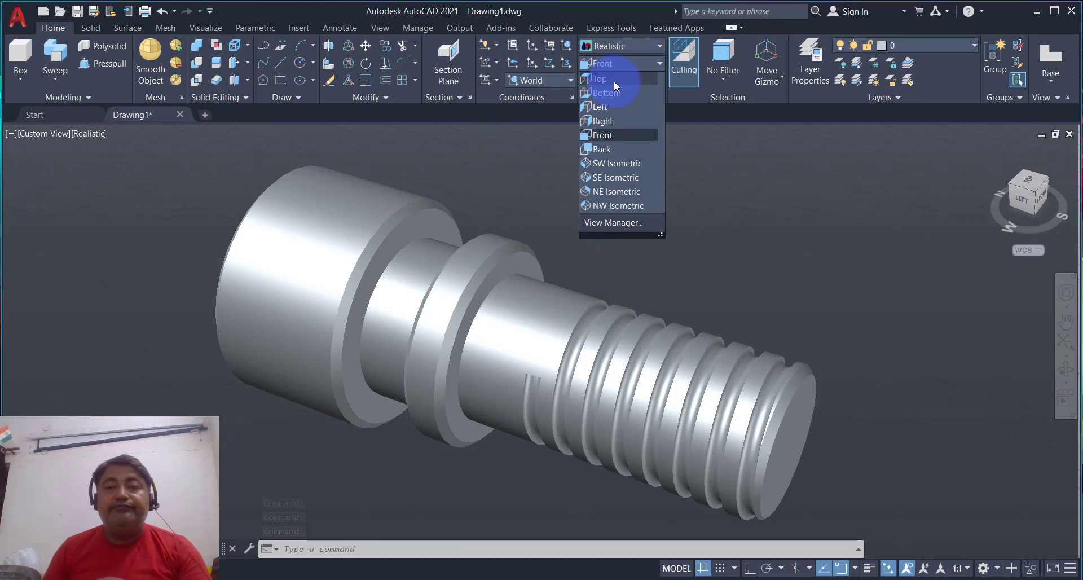
{"action": "left_click", "coordinate": [614, 79]}
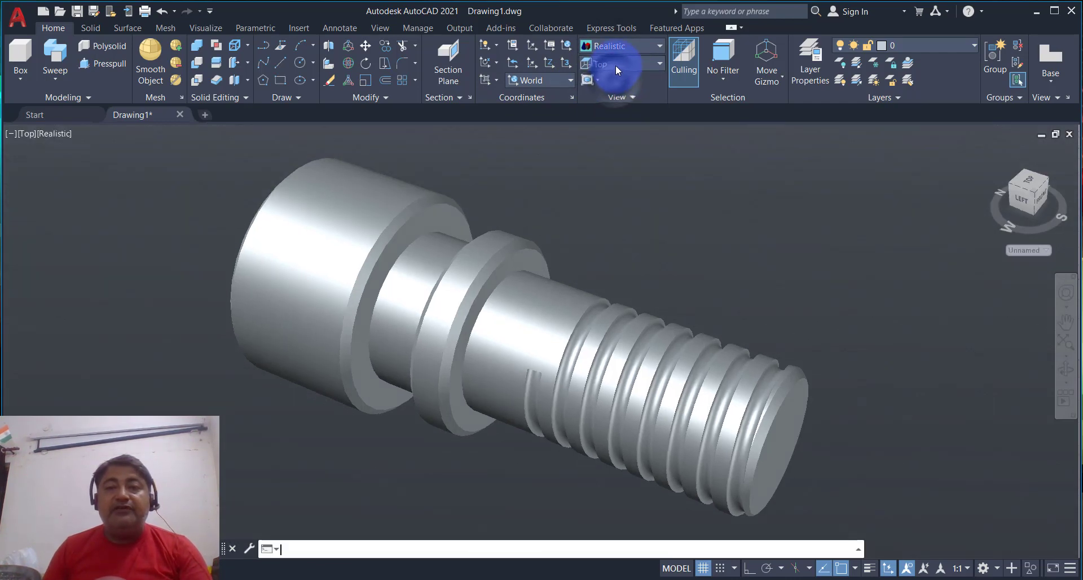
{"action": "left_click", "coordinate": [615, 65]}
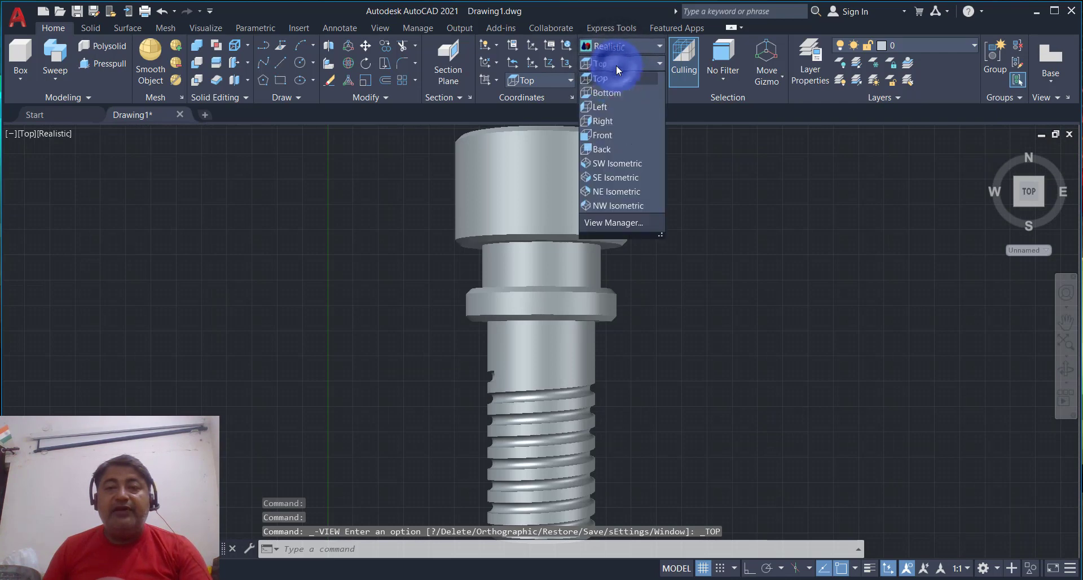
{"action": "left_click", "coordinate": [624, 136]}
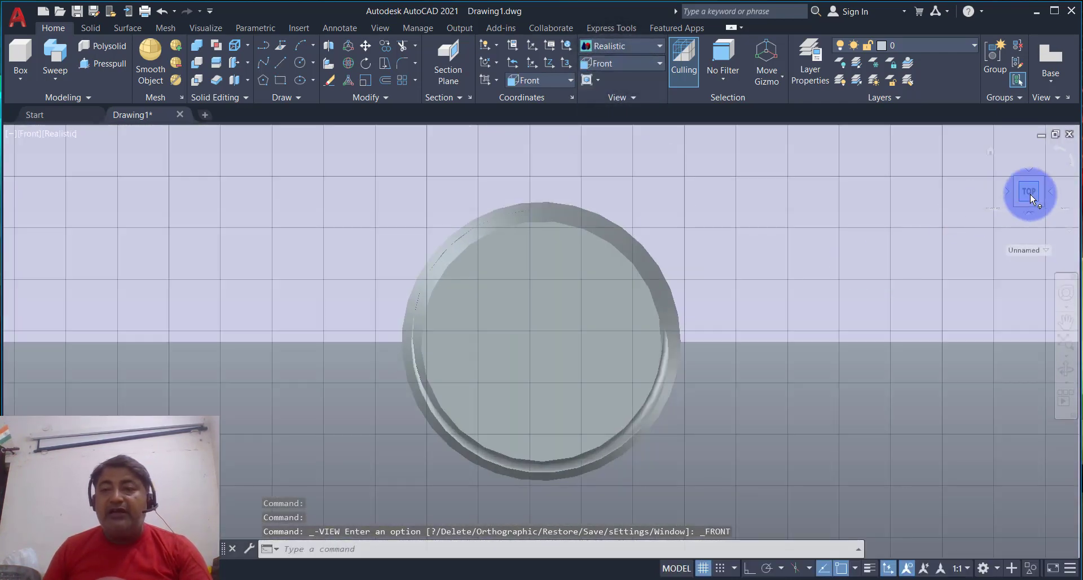
- Set parallel projection and frame the bolt's end face
{"action": "right_click", "coordinate": [1024, 197]}
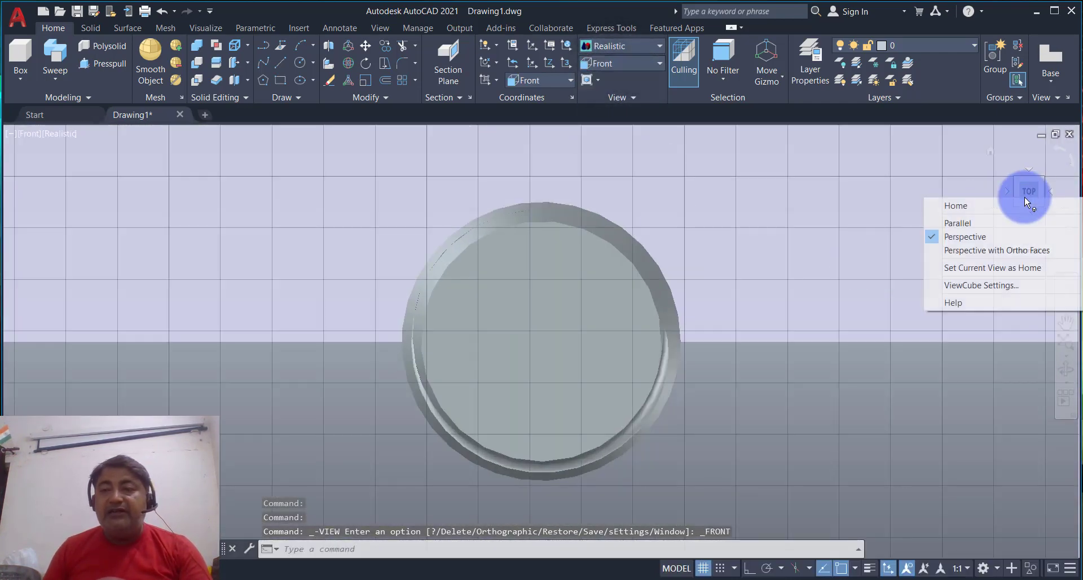
{"action": "left_click", "coordinate": [979, 224]}
{"action": "middle_click_drag", "start_coordinate": [810, 270], "coordinate": [573, 282]}
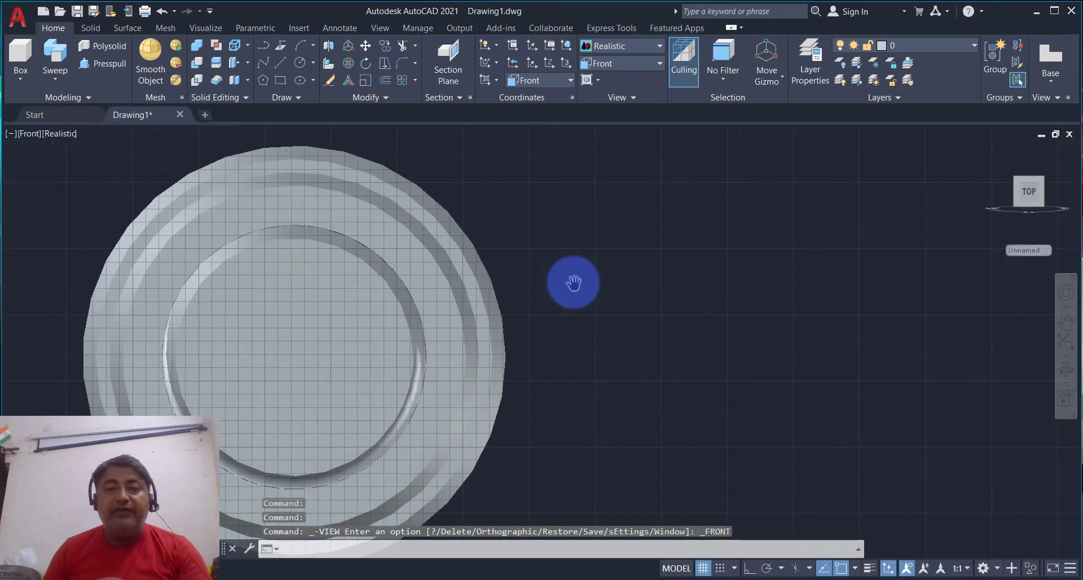
{"action": "scroll", "coordinate": [573, 282], "scroll_direction": "down", "scroll_amount": 4}
{"action": "scroll", "coordinate": [507, 273], "scroll_direction": "up", "scroll_amount": 1}
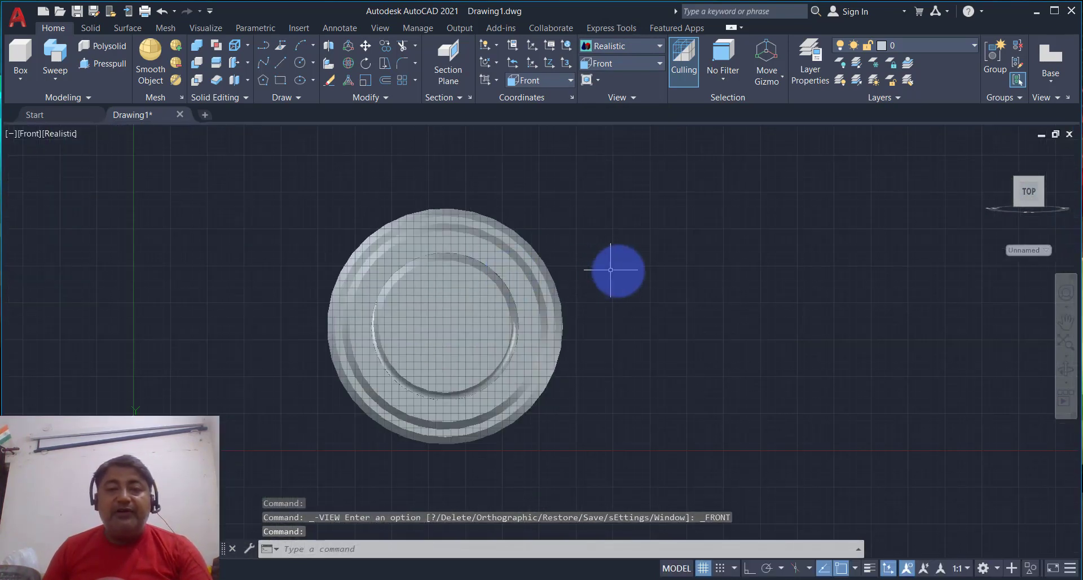
- Draw a 1-unit horizontal guide line to the right of the bolt
{"action": "left_click", "coordinate": [281, 62]}
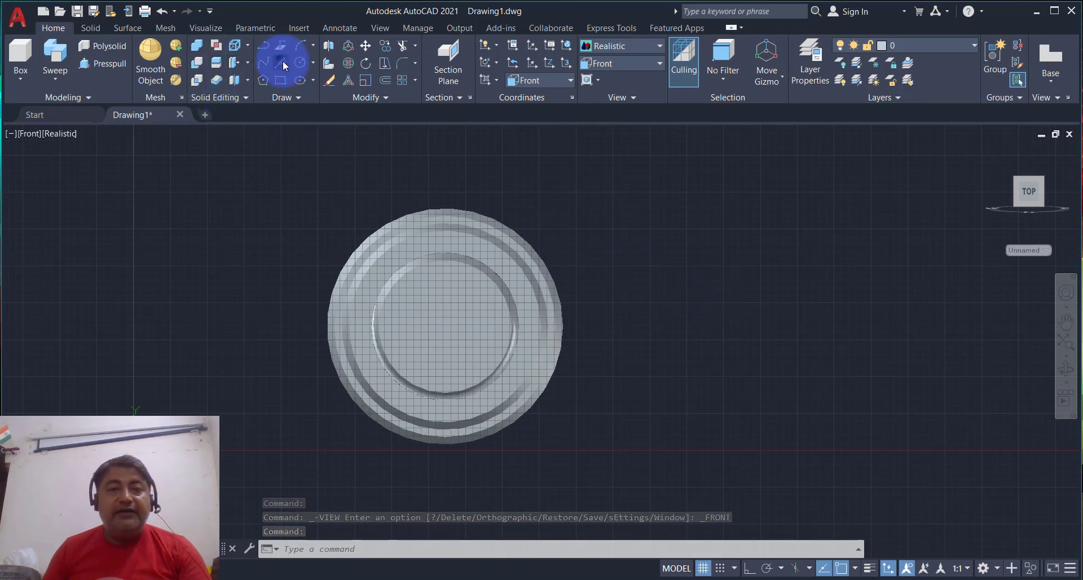
{"action": "left_click", "coordinate": [715, 240]}
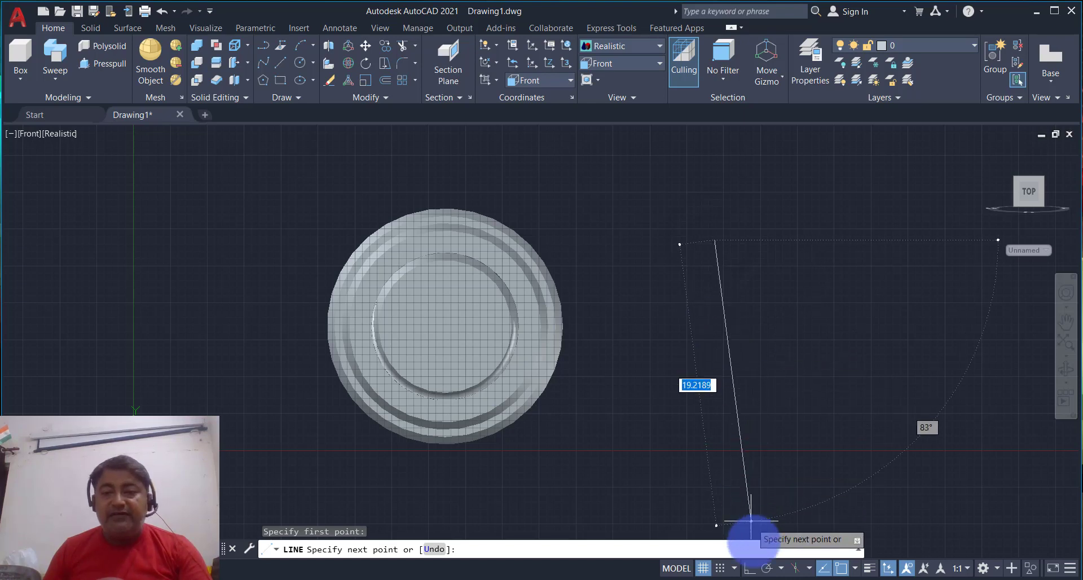
{"action": "left_click", "coordinate": [750, 568]}
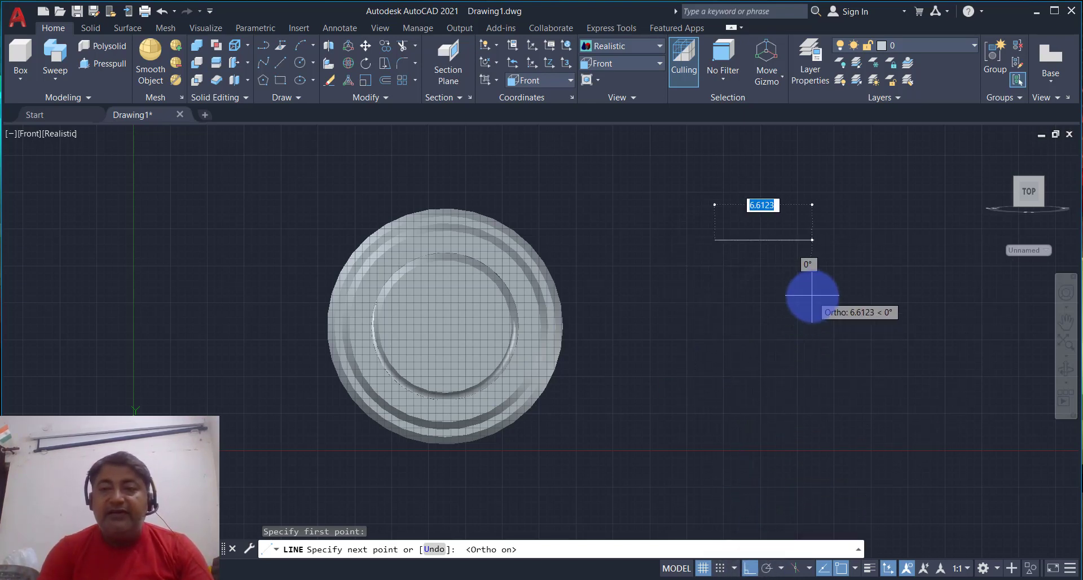
{"action": "key", "text": "Return"}
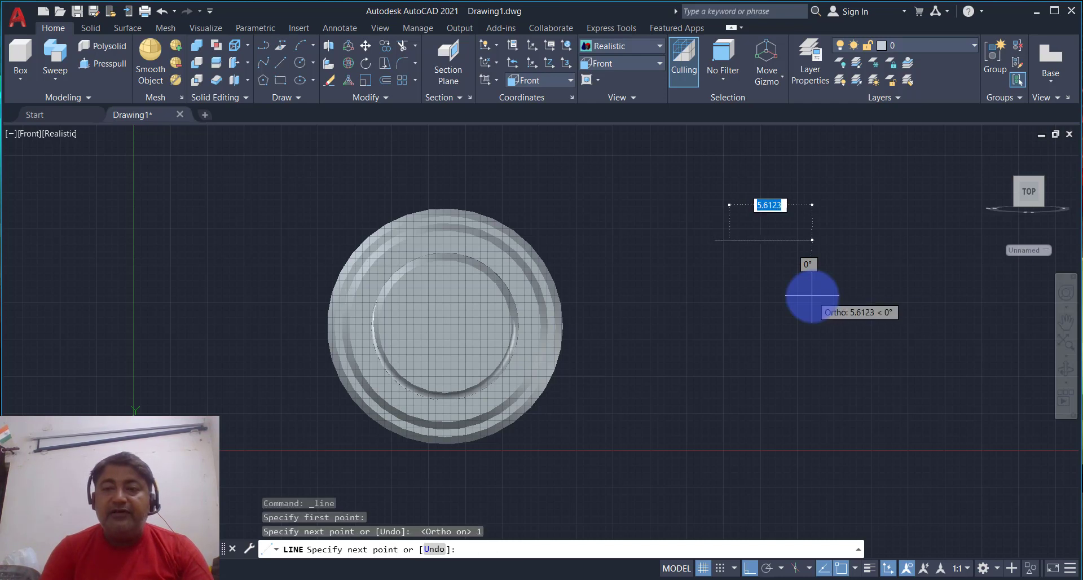
{"action": "key", "text": "Return"}
{"action": "scroll", "coordinate": [730, 224], "scroll_direction": "up", "scroll_amount": 5}
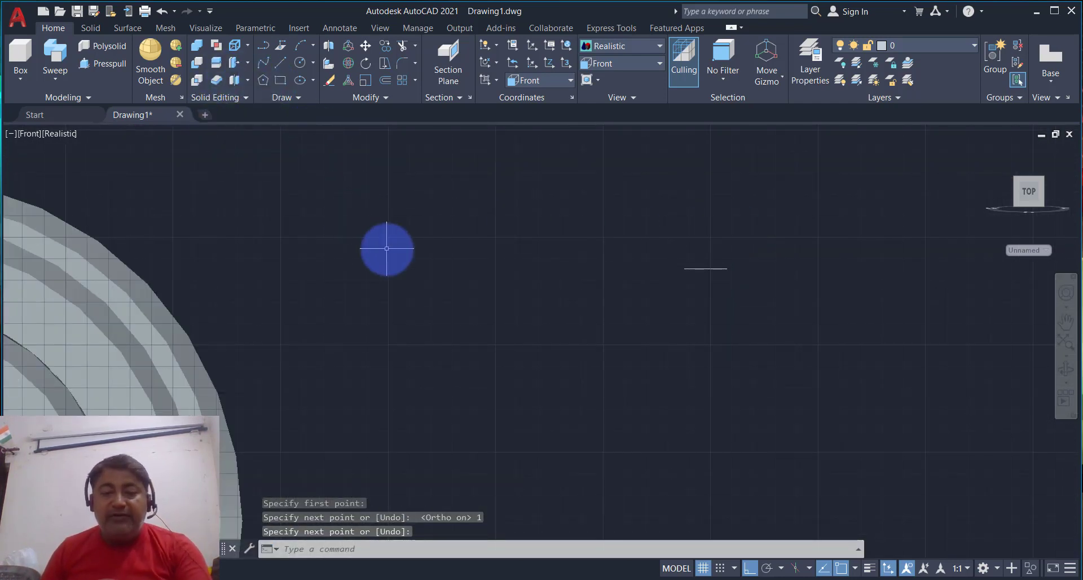
- Draw a 4-sided polygon inscribed in a circle, centred on the guide line
{"action": "type", "text": "POL"}
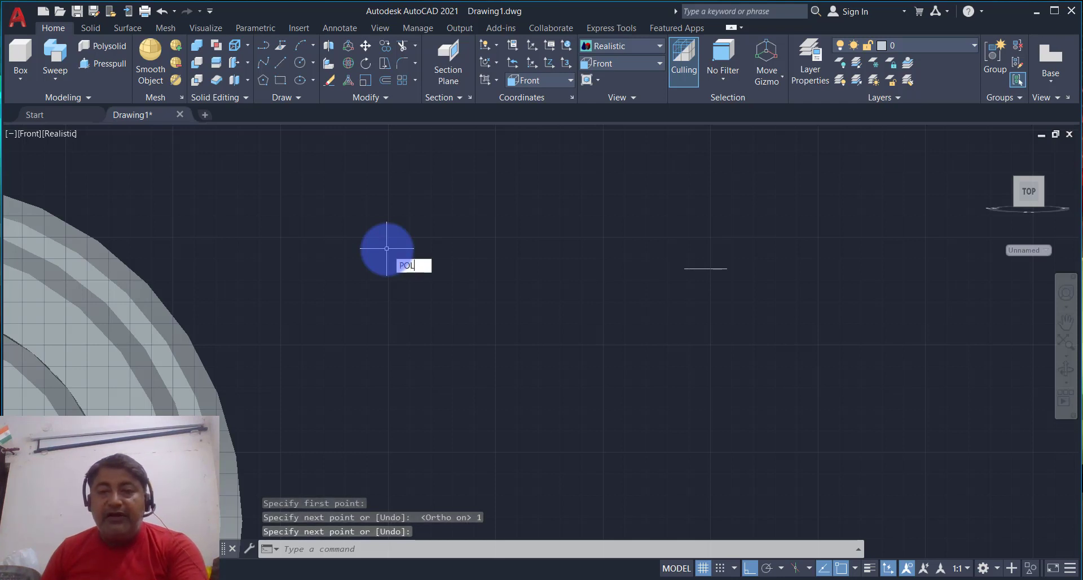
{"action": "key", "text": "Return"}
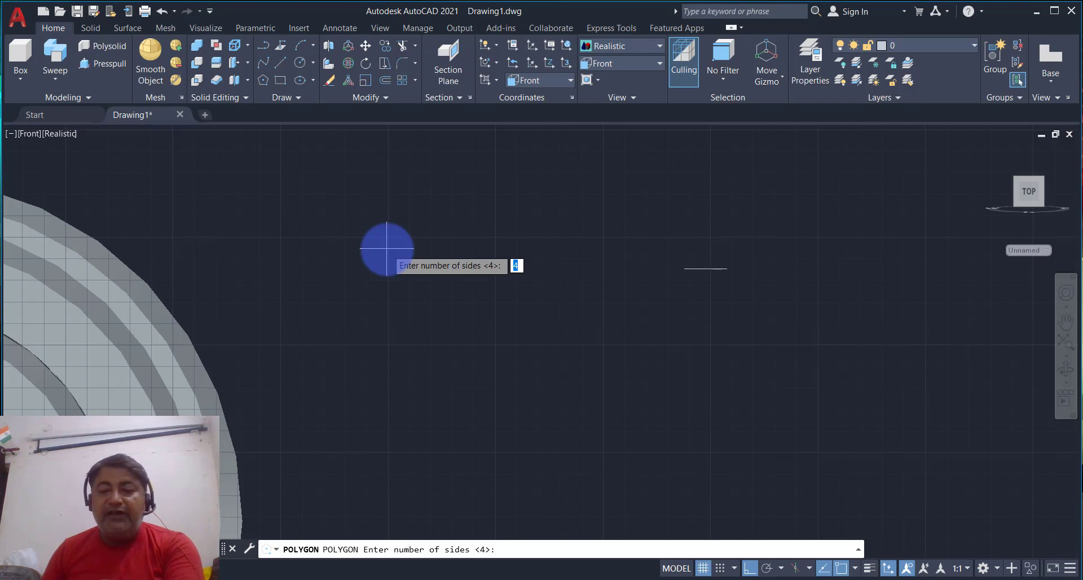
{"action": "key", "text": "Return"}
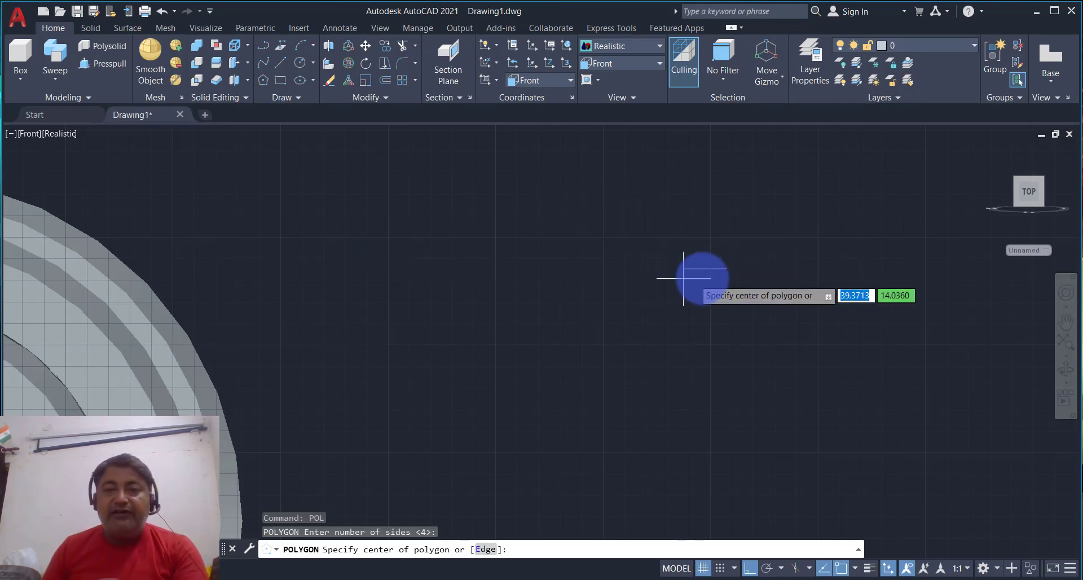
{"action": "left_click", "coordinate": [705, 268]}
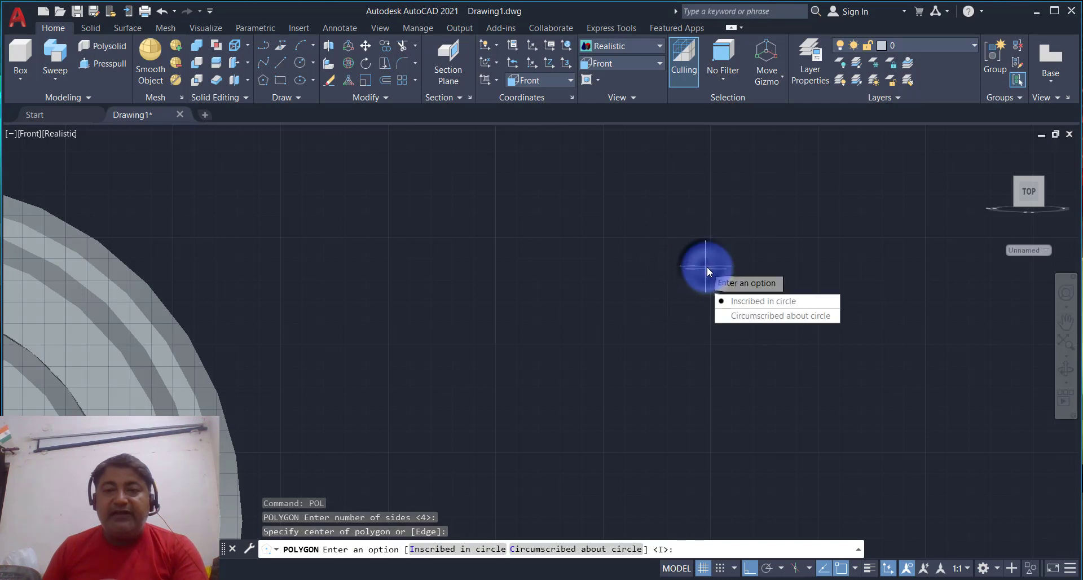
{"action": "type", "text": "I"}
{"action": "key", "text": "Return"}
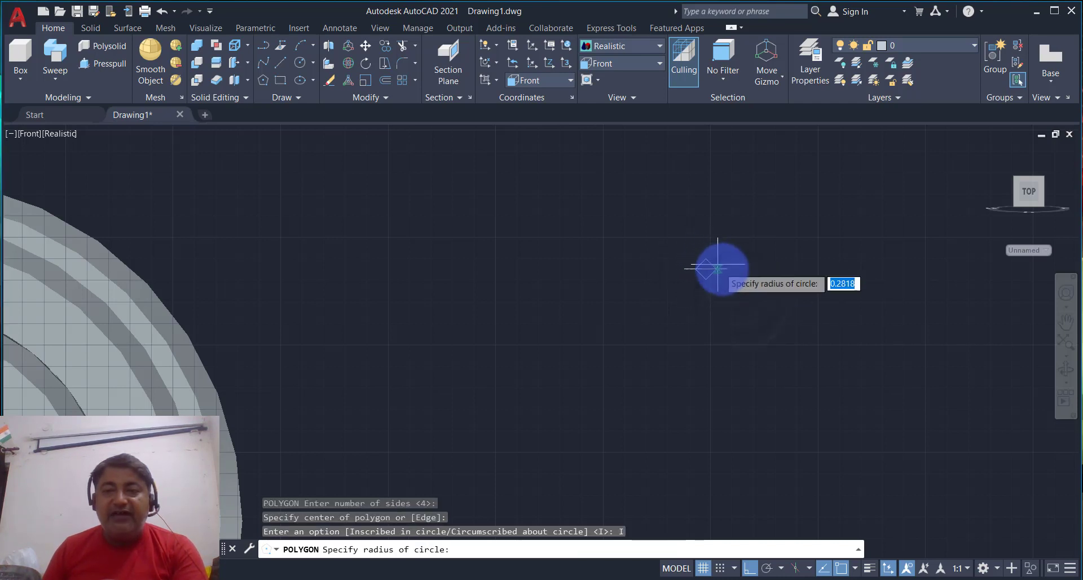
{"action": "left_click", "coordinate": [727, 268]}
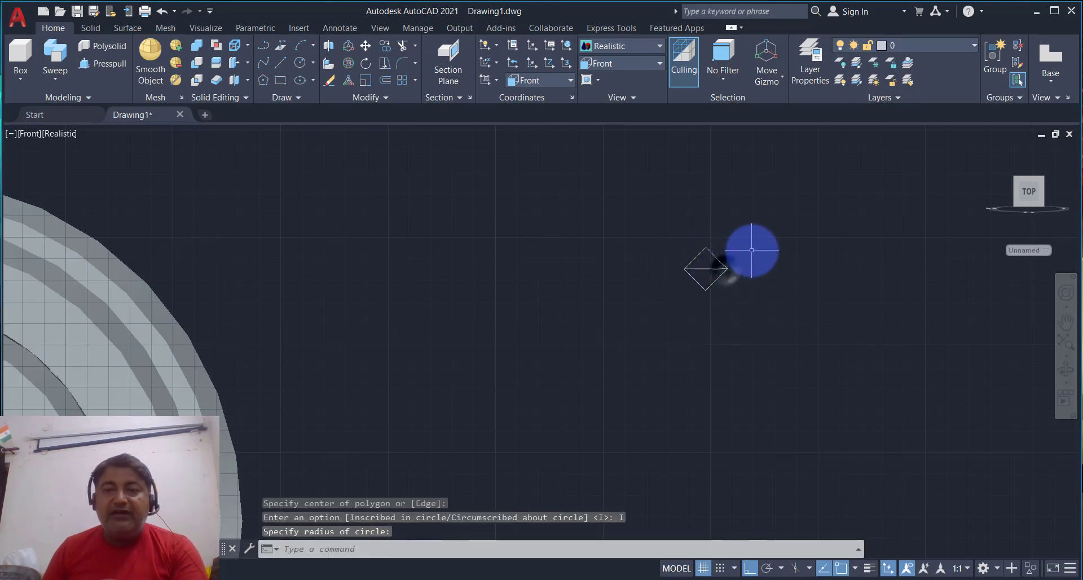
- Erase the short horizontal guide line
{"action": "left_click", "coordinate": [706, 269]}
{"action": "type", "text": "E"}
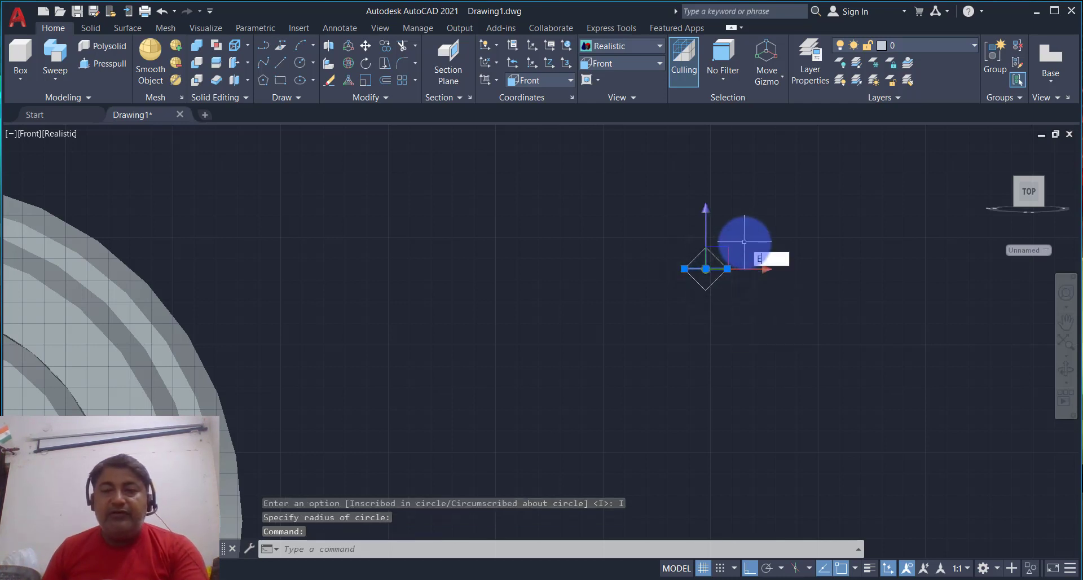
{"action": "key", "text": "Return"}
{"action": "scroll", "coordinate": [797, 243], "scroll_direction": "down", "scroll_amount": 4}
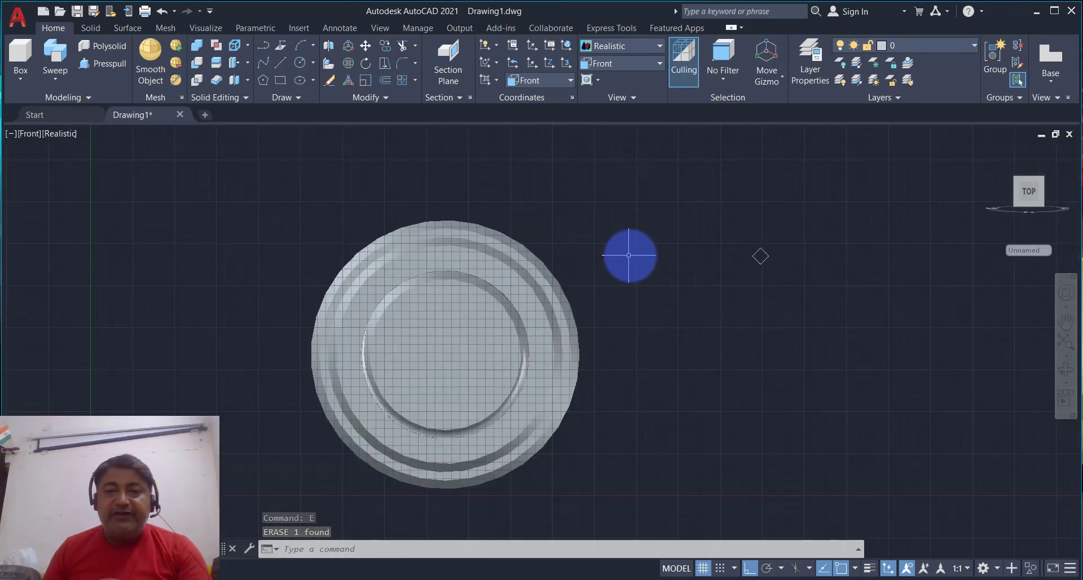
- Orbit to an oblique 3D view and set the UCS to World
{"action": "middle_click_drag", "start_coordinate": [628, 253], "coordinate": [733, 279], "text": "shift"}
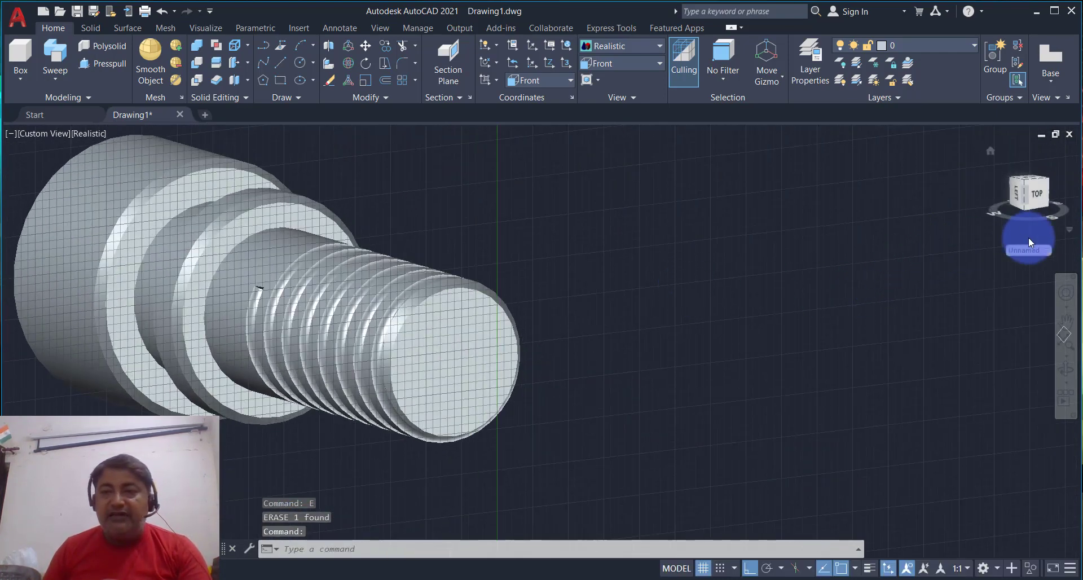
{"action": "left_click", "coordinate": [1039, 252]}
{"action": "left_click", "coordinate": [1039, 260]}
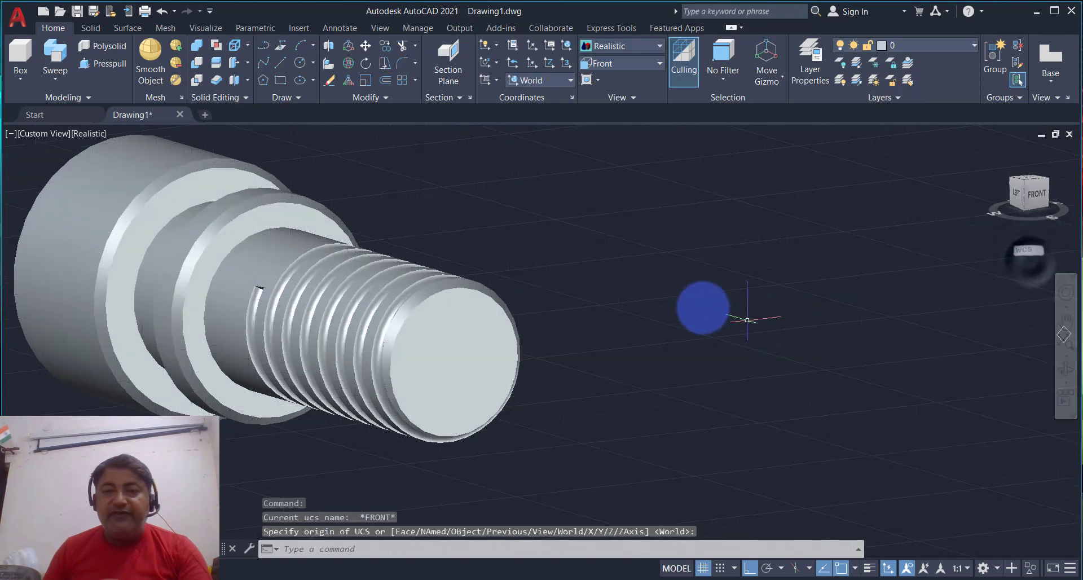
{"action": "scroll", "coordinate": [701, 307], "scroll_direction": "down", "scroll_amount": 3}
{"action": "middle_click_drag", "start_coordinate": [696, 299], "coordinate": [737, 324]}
{"action": "key", "text": "Return"}
{"action": "scroll", "coordinate": [888, 345], "scroll_direction": "up", "scroll_amount": 3}
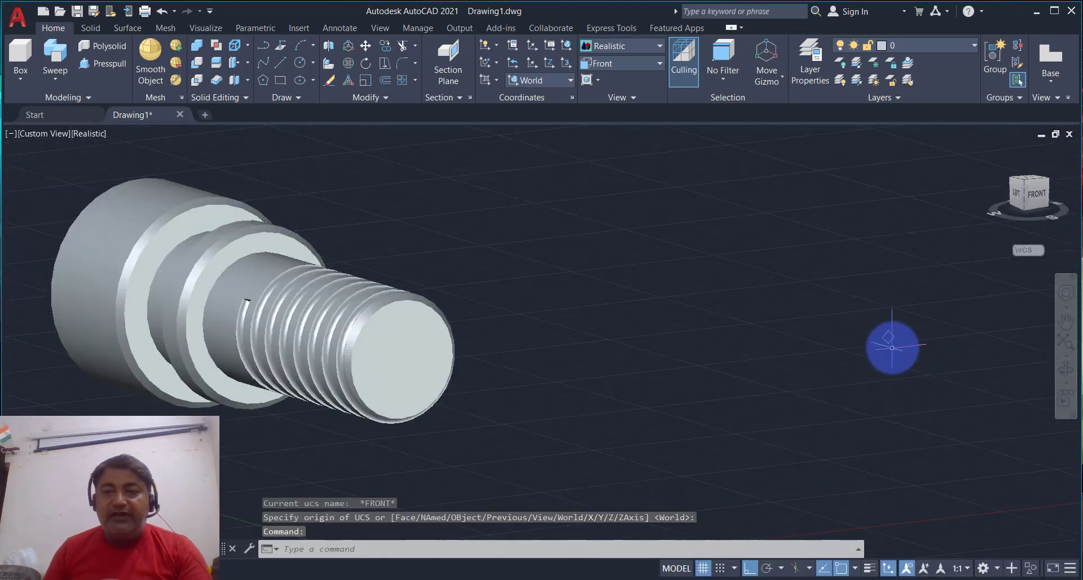
- Move the diamond from its base point onto the bolt head's top edge
{"action": "left_click", "coordinate": [366, 45]}
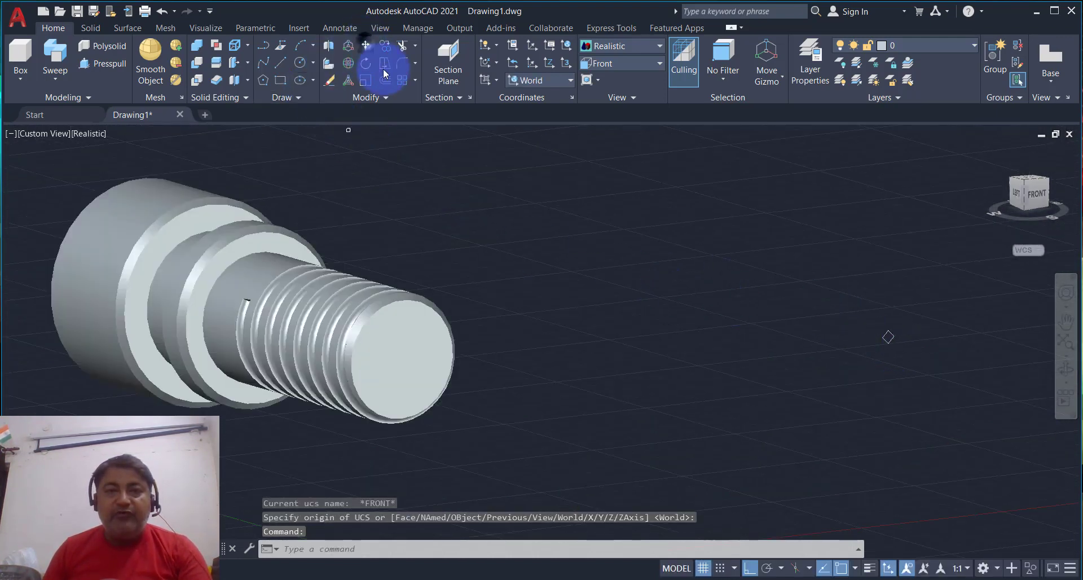
{"action": "left_click", "coordinate": [901, 316]}
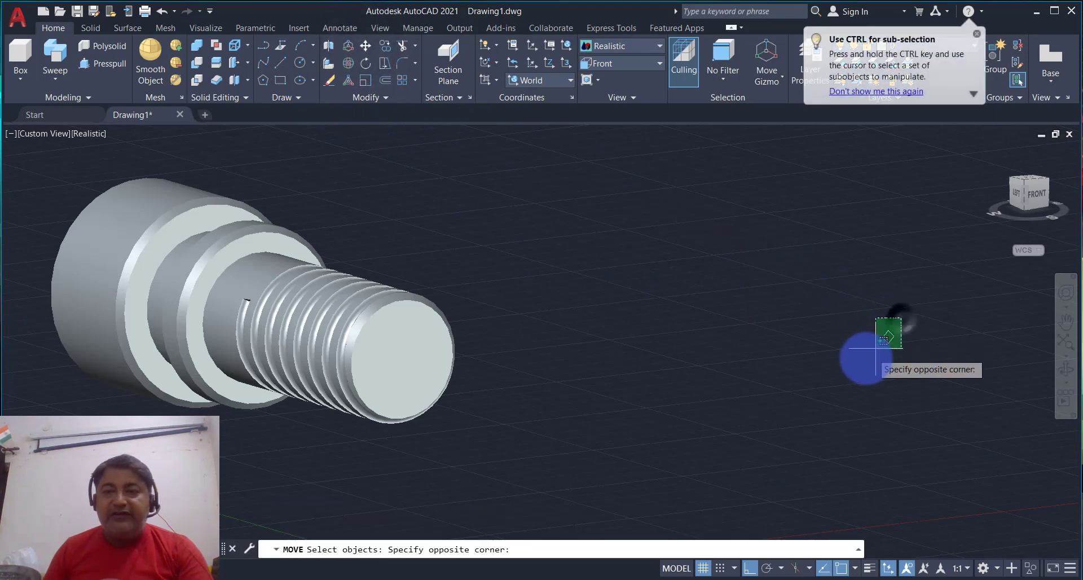
{"action": "left_click", "coordinate": [867, 360]}
{"action": "key", "text": "Return"}
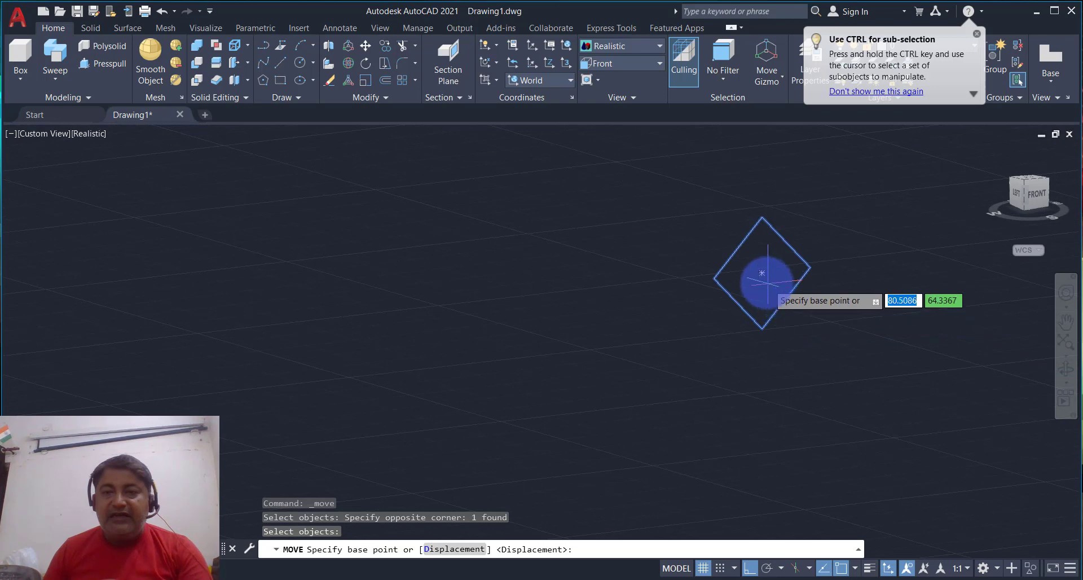
{"action": "left_click", "coordinate": [762, 272]}
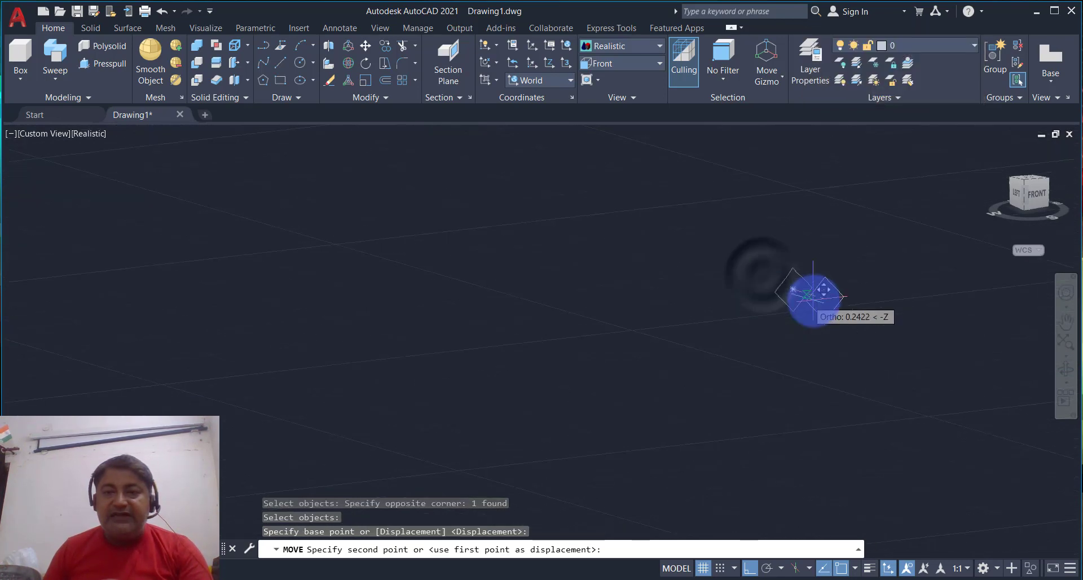
{"action": "mouse_move", "coordinate": [657, 253]}
{"action": "middle_mouse_down", "text": "shift"}
{"action": "mouse_move", "coordinate": [754, 270]}
{"action": "mouse_move", "coordinate": [508, 271]}
{"action": "middle_mouse_up", "text": "shift"}
{"action": "scroll", "coordinate": [361, 310], "scroll_direction": "up", "scroll_amount": 2}
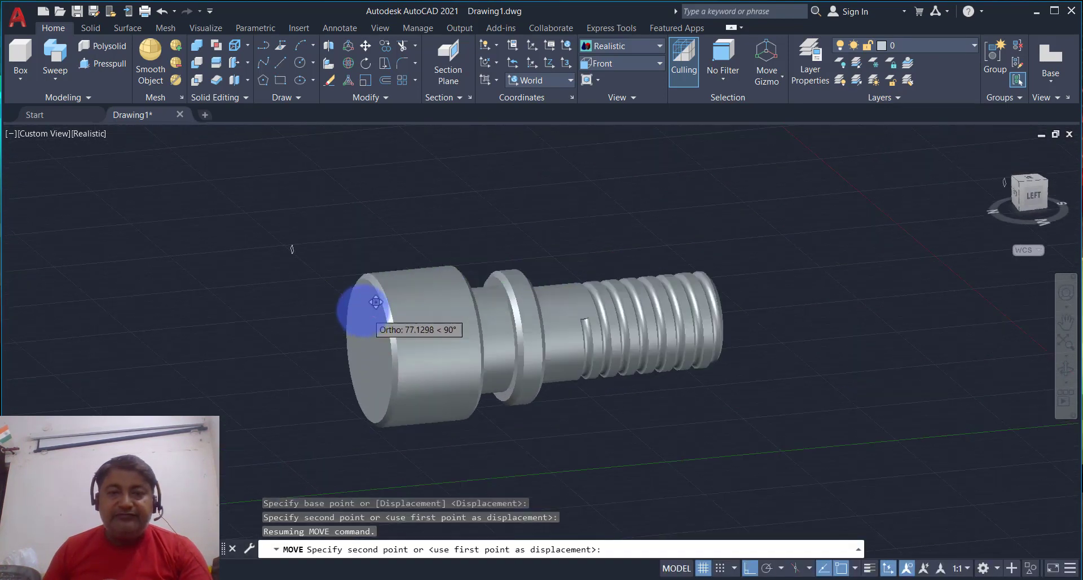
{"action": "scroll", "coordinate": [358, 307], "scroll_direction": "up", "scroll_amount": 5}
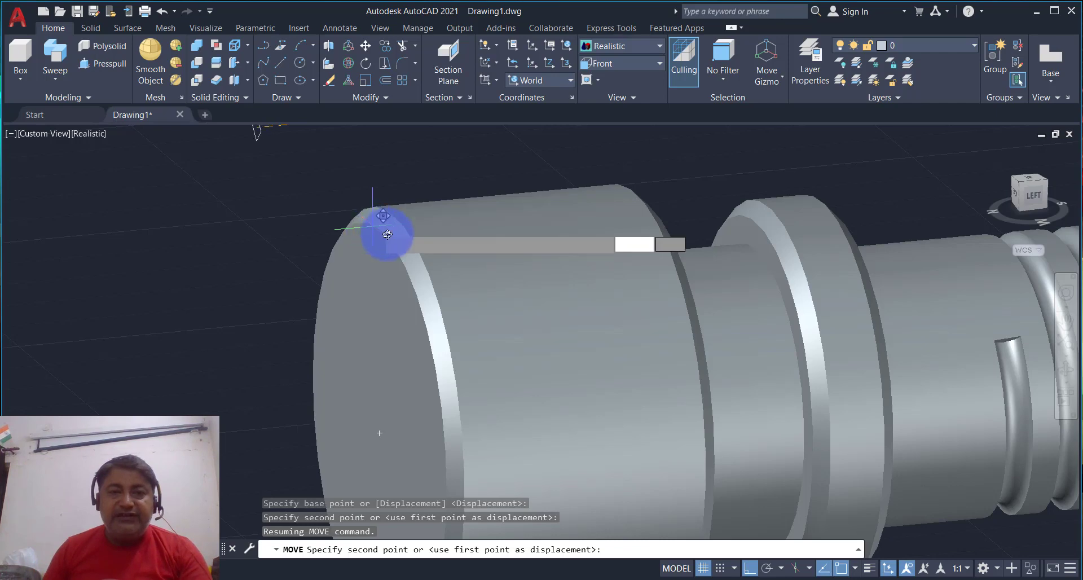
{"action": "middle_click_drag", "start_coordinate": [383, 235], "coordinate": [358, 225], "text": "shift"}
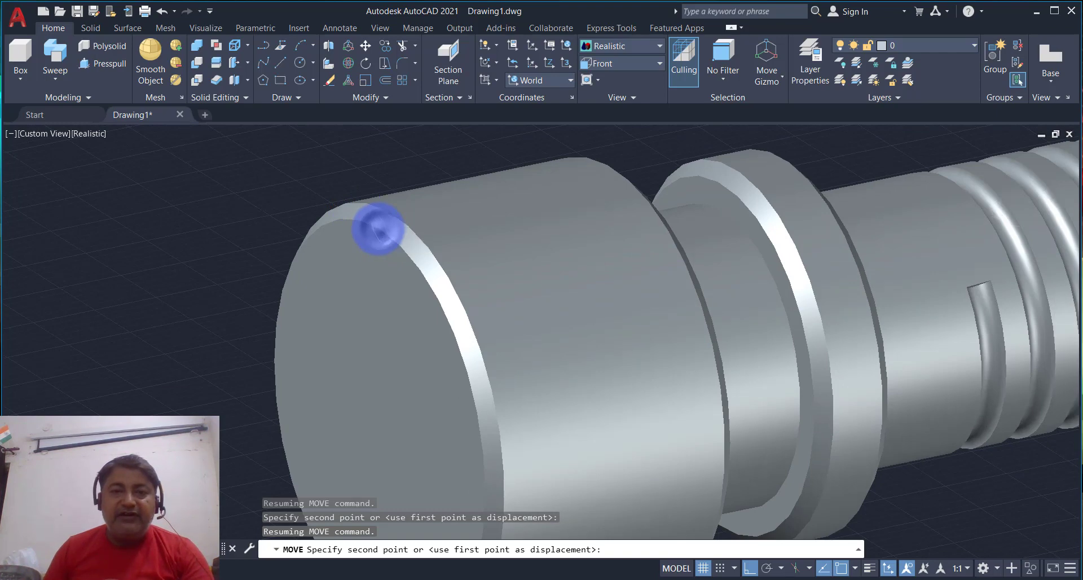
{"action": "left_click", "coordinate": [379, 229]}
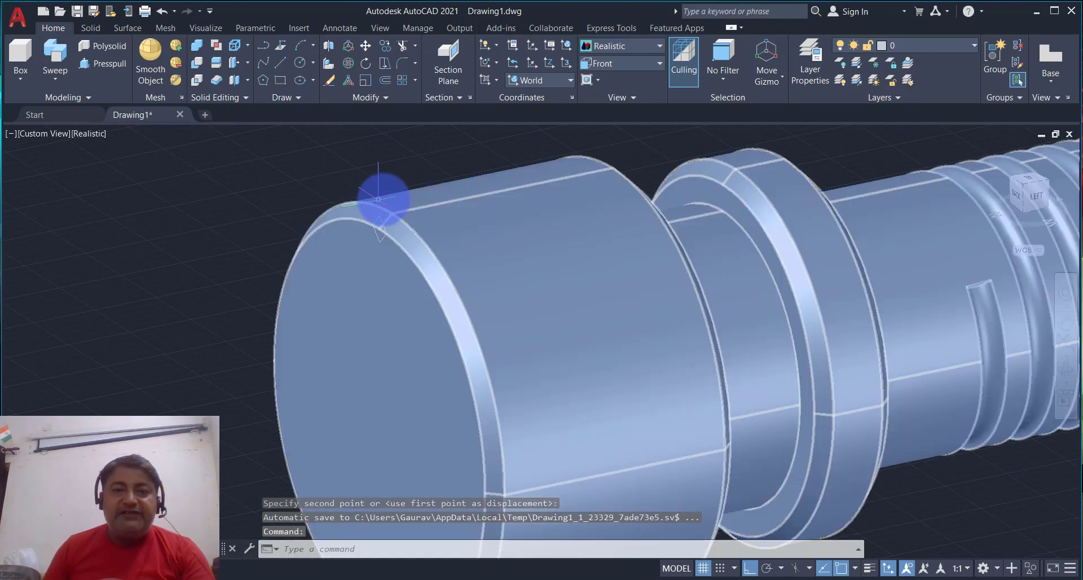
{"action": "scroll", "coordinate": [384, 198], "scroll_direction": "up", "scroll_amount": 2}
{"action": "scroll", "coordinate": [398, 224], "scroll_direction": "up", "scroll_amount": 1}
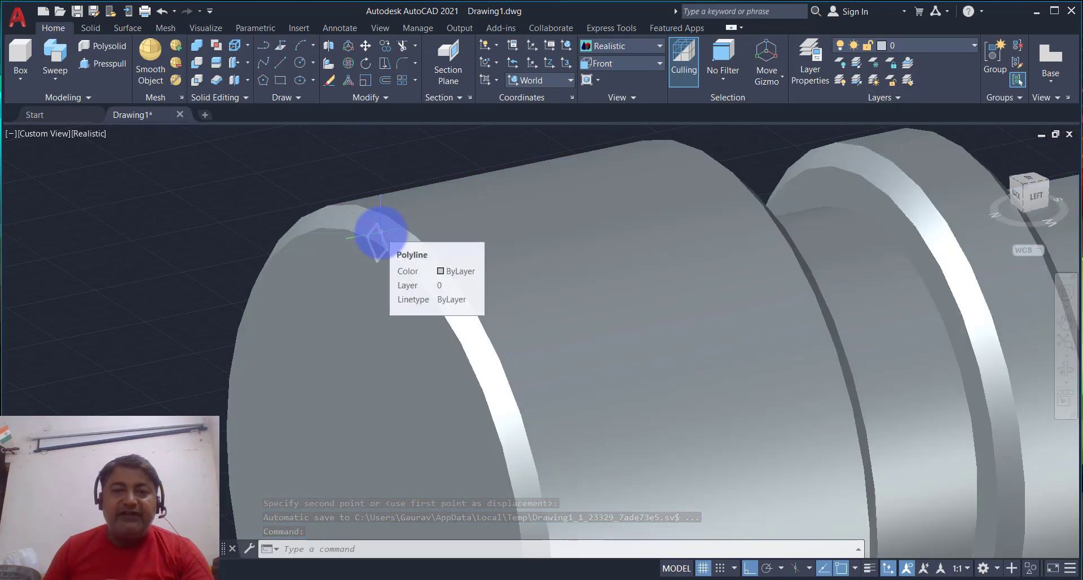
- Shift the diamond 0.5 units up along Z, then expand the Draw panel's extra tools
{"action": "left_click", "coordinate": [379, 230]}
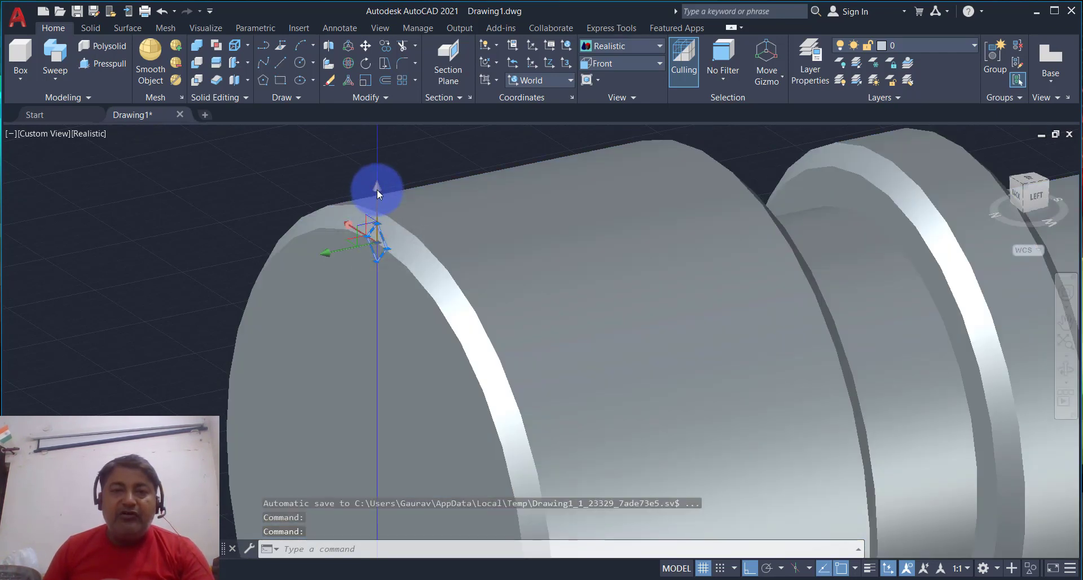
{"action": "left_click", "coordinate": [376, 193]}
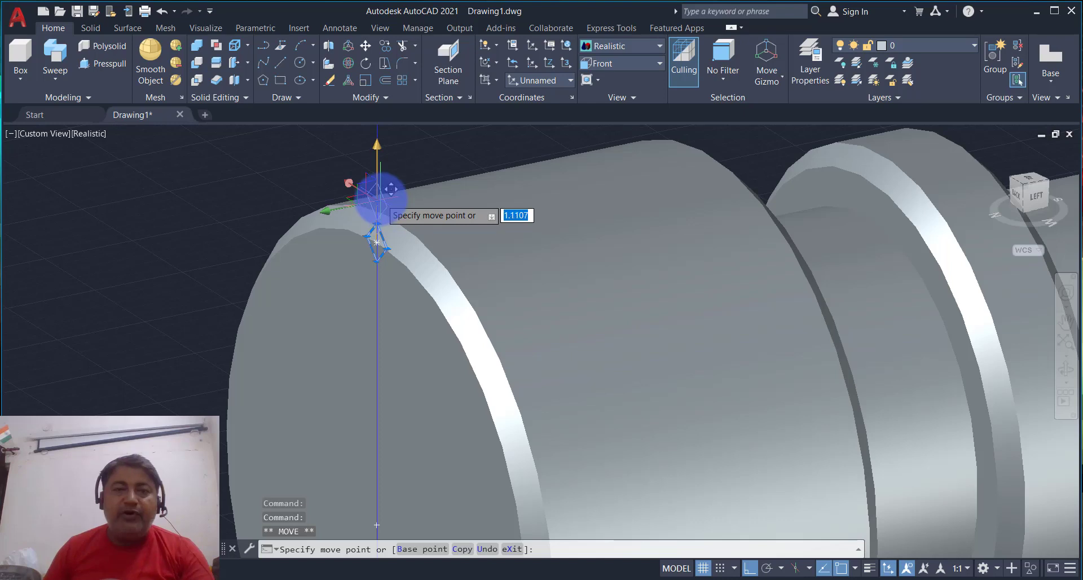
{"action": "key", "text": "Return"}
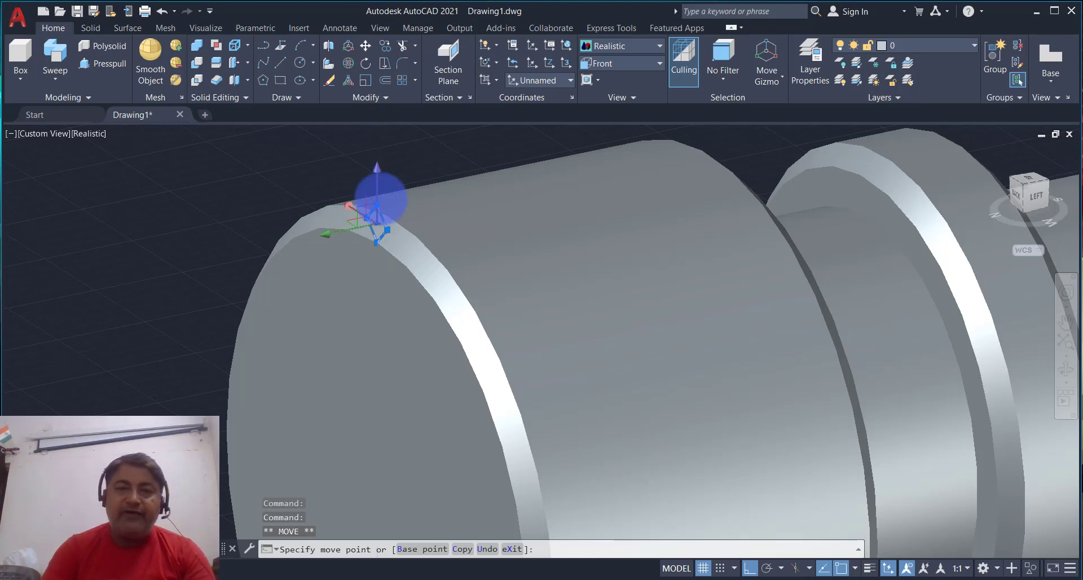
{"action": "key", "text": "Escape"}
{"action": "key", "text": "Escape"}
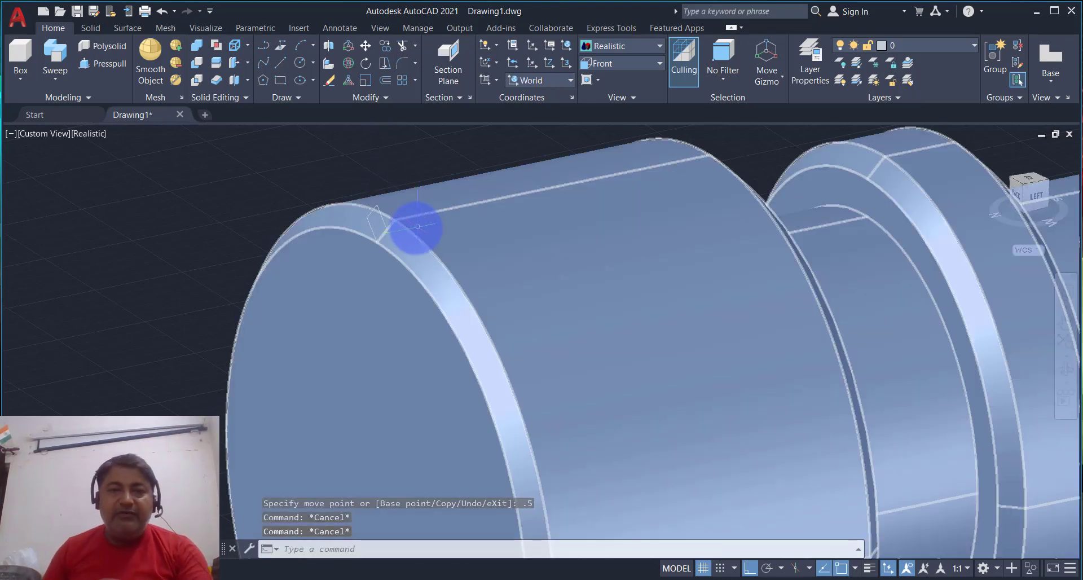
{"action": "mouse_move", "coordinate": [410, 232]}
{"action": "middle_mouse_down", "text": "shift"}
{"action": "mouse_move", "coordinate": [708, 249]}
{"action": "mouse_move", "coordinate": [664, 242]}
{"action": "mouse_move", "coordinate": [652, 244]}
{"action": "mouse_move", "coordinate": [739, 268]}
{"action": "mouse_move", "coordinate": [724, 259]}
{"action": "middle_mouse_up", "text": "shift"}
{"action": "scroll", "coordinate": [648, 246], "scroll_direction": "down", "scroll_amount": 2}
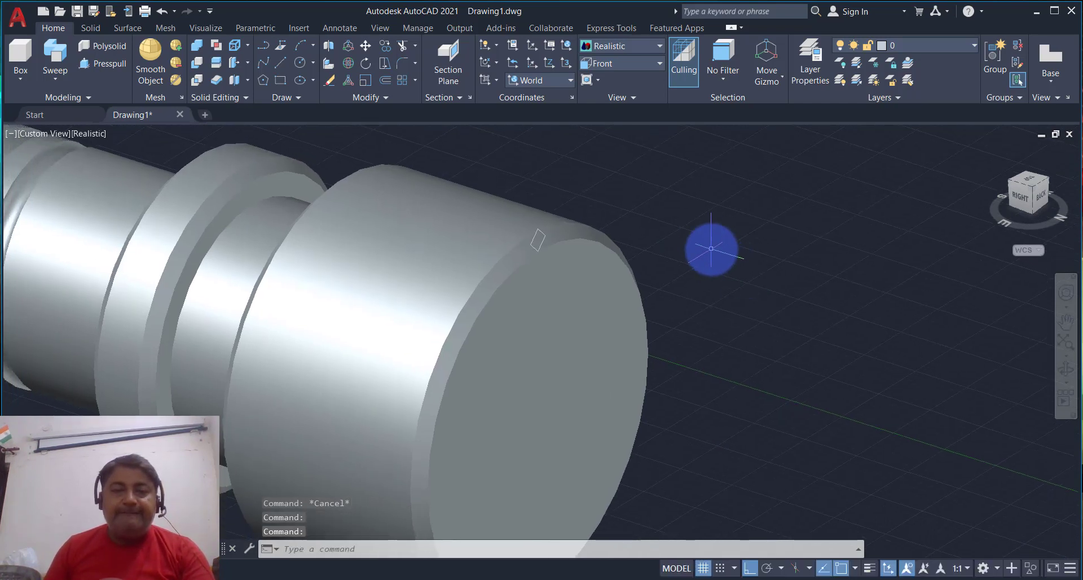
{"action": "key", "text": "ctrl+a"}
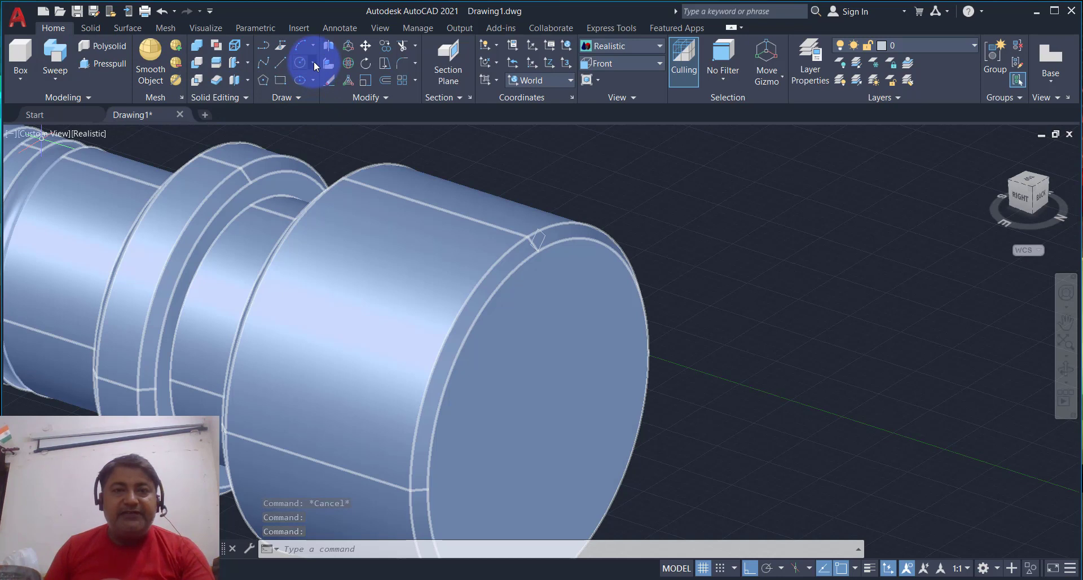
{"action": "left_click", "coordinate": [293, 100]}
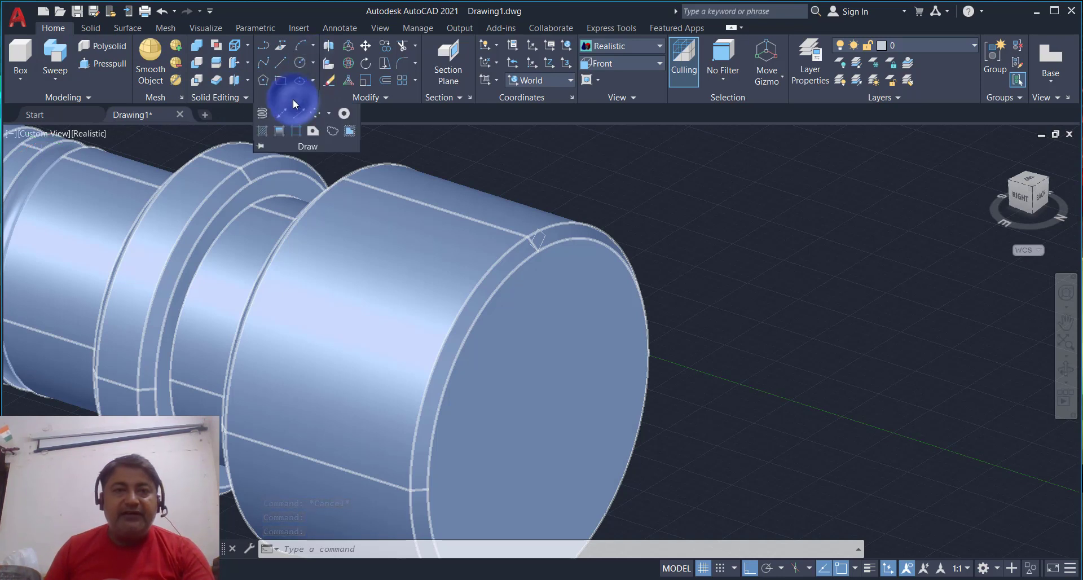
- Start a helix at the head face centre with base radius 5, then cancel it
{"action": "left_click", "coordinate": [262, 114]}
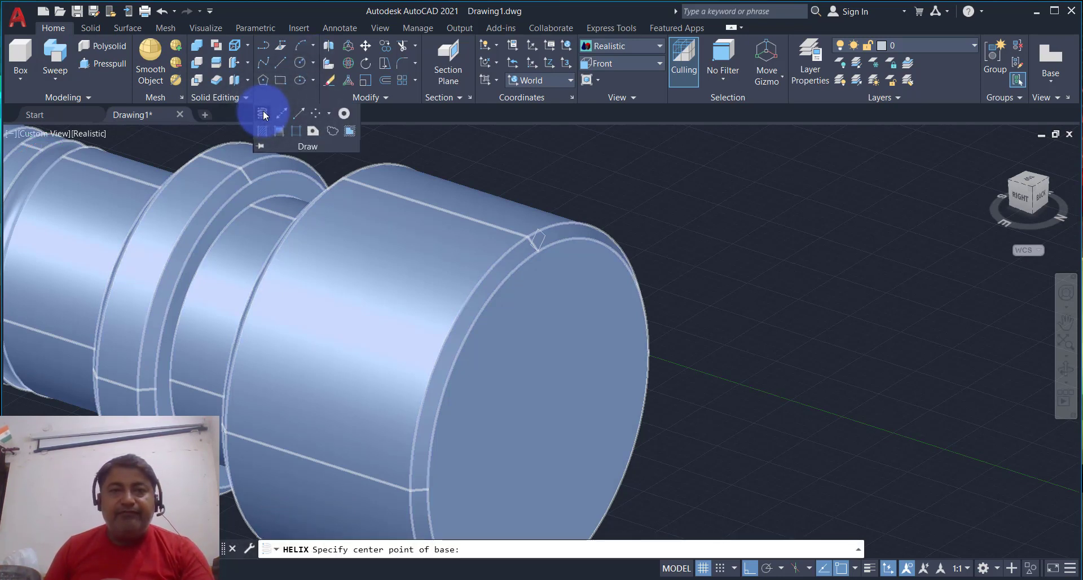
{"action": "scroll", "coordinate": [636, 245], "scroll_direction": "down", "scroll_amount": 3}
{"action": "scroll", "coordinate": [643, 244], "scroll_direction": "down", "scroll_amount": 2}
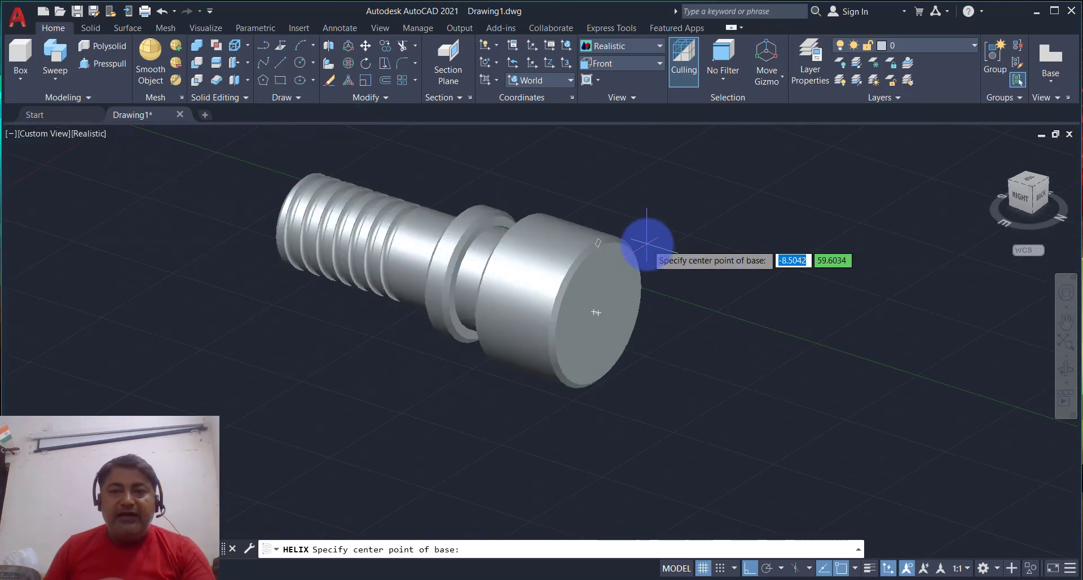
{"action": "scroll", "coordinate": [633, 282], "scroll_direction": "up", "scroll_amount": 4}
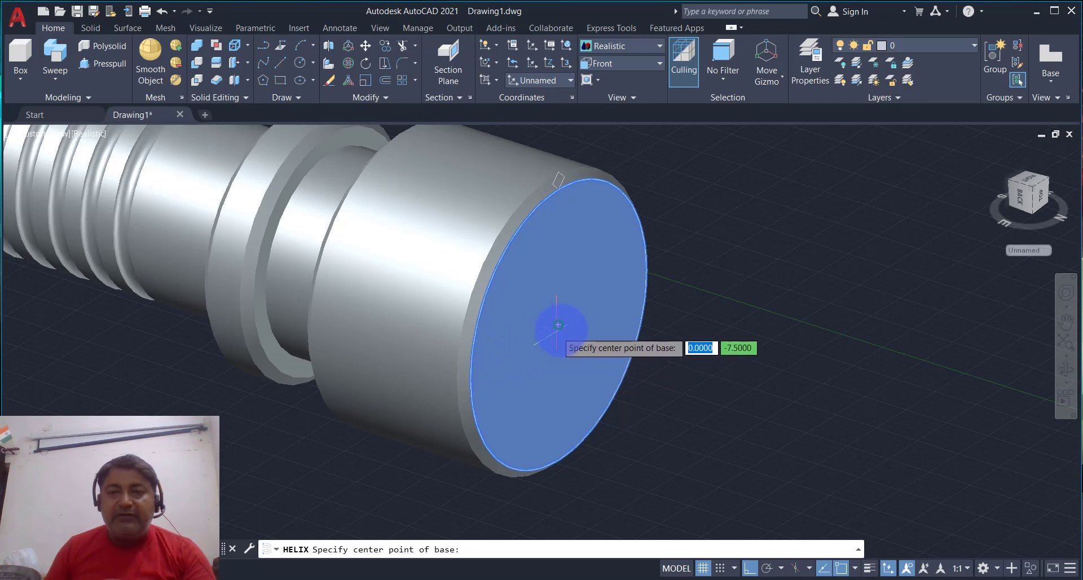
{"action": "left_click", "coordinate": [558, 325]}
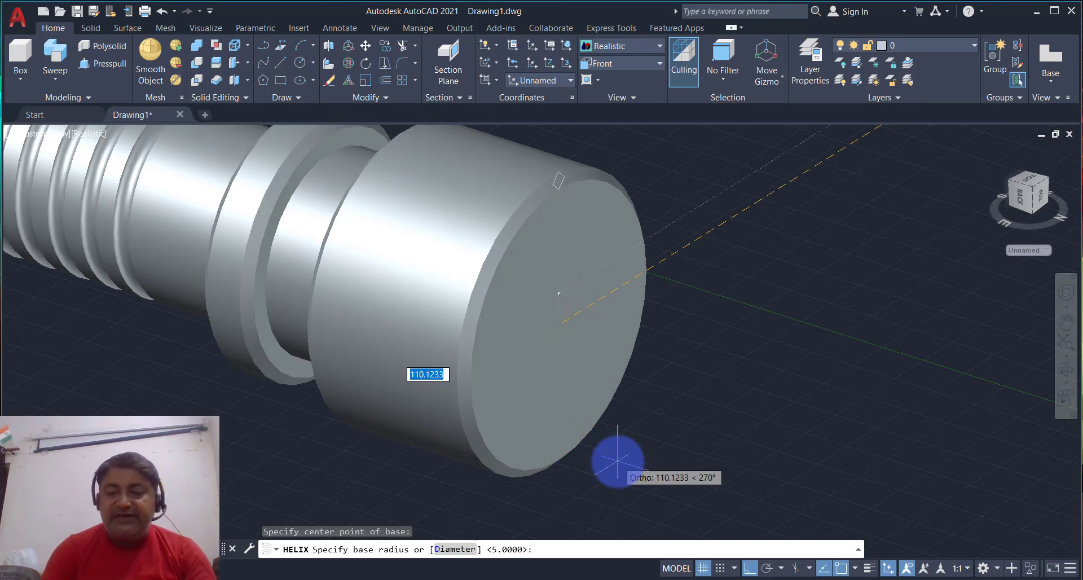
{"action": "type", "text": "5"}
{"action": "key", "text": "Return"}
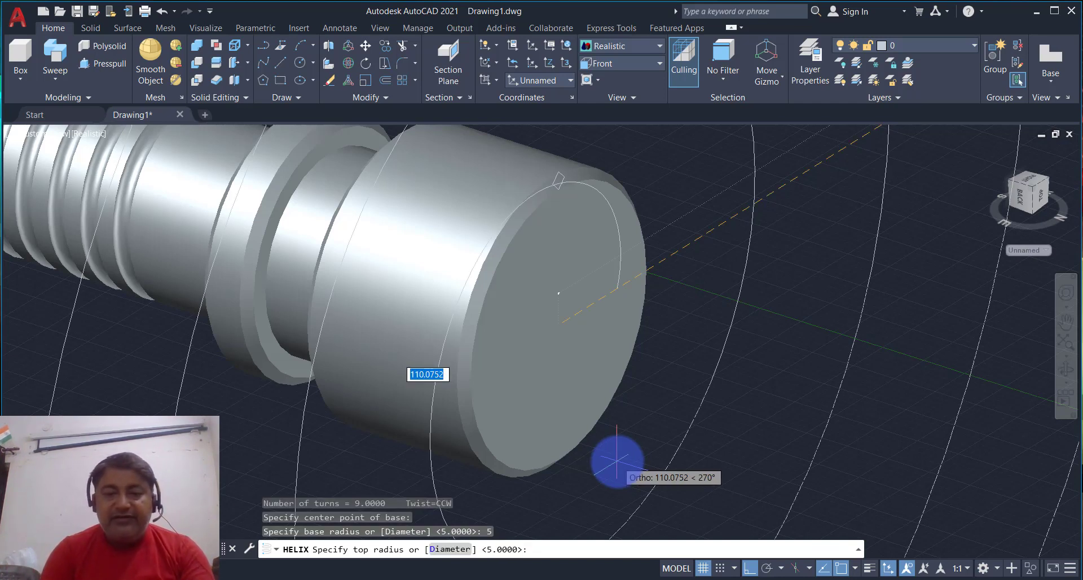
{"action": "key", "text": "Escape"}
{"action": "left_click", "coordinate": [238, 197]}
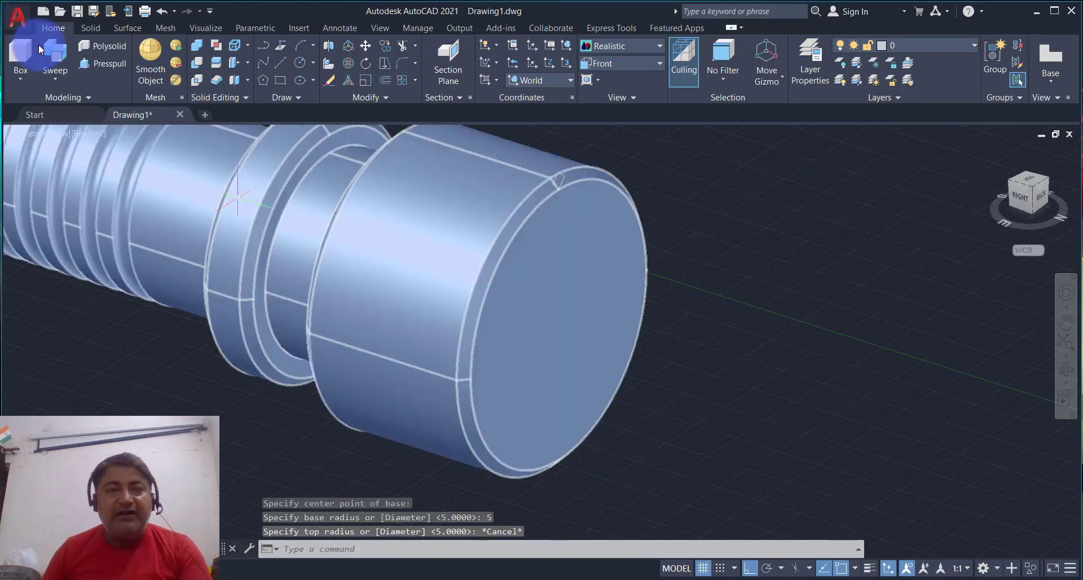
- Draw a helix at the head face centre: radius 8 base and top, 40 per turn, height 10
{"action": "left_click", "coordinate": [290, 97]}
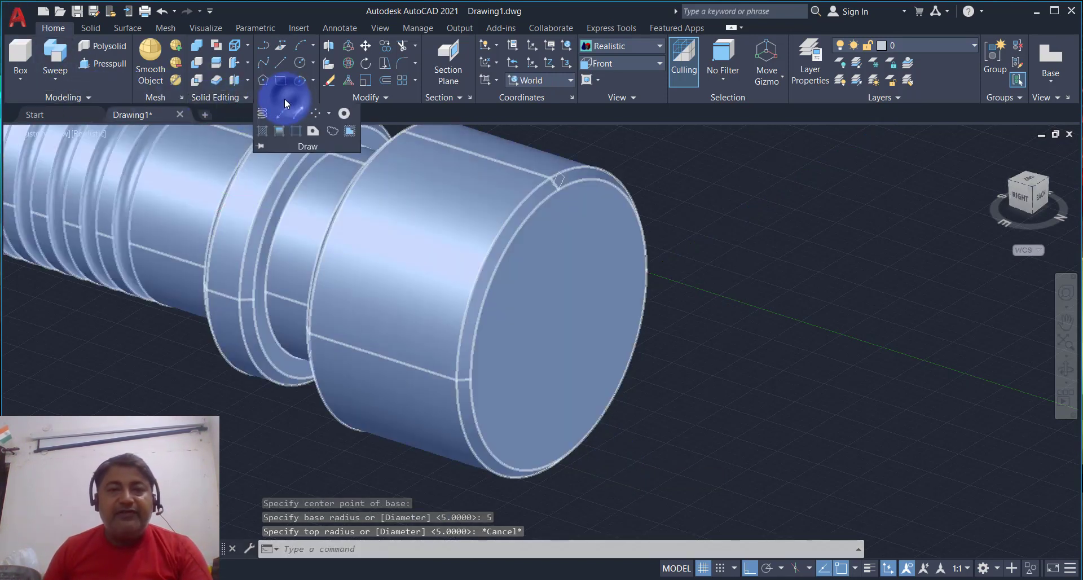
{"action": "left_click", "coordinate": [262, 115]}
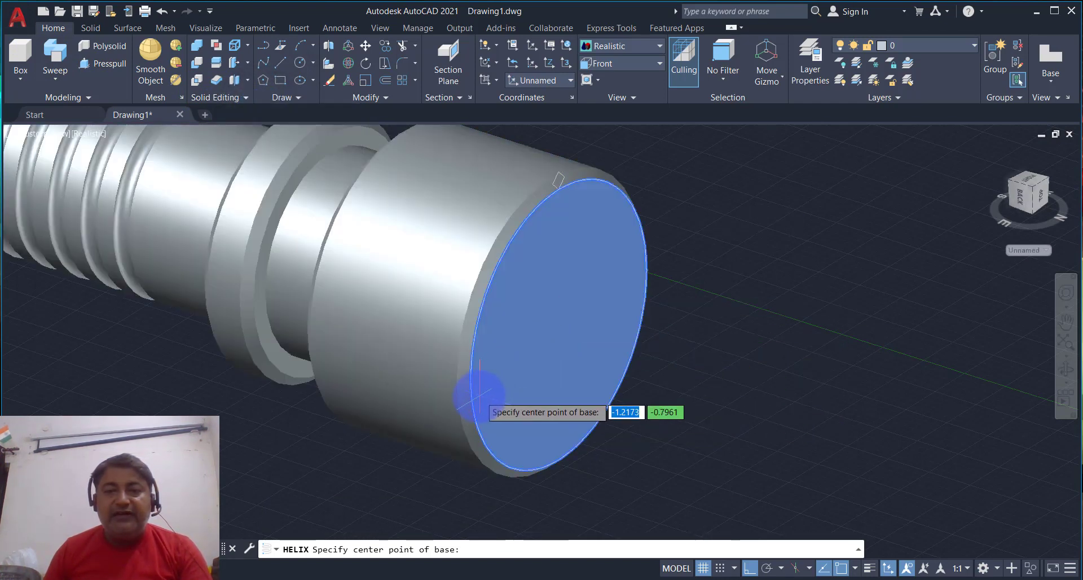
{"action": "left_click", "coordinate": [558, 324]}
{"action": "type", "text": "8"}
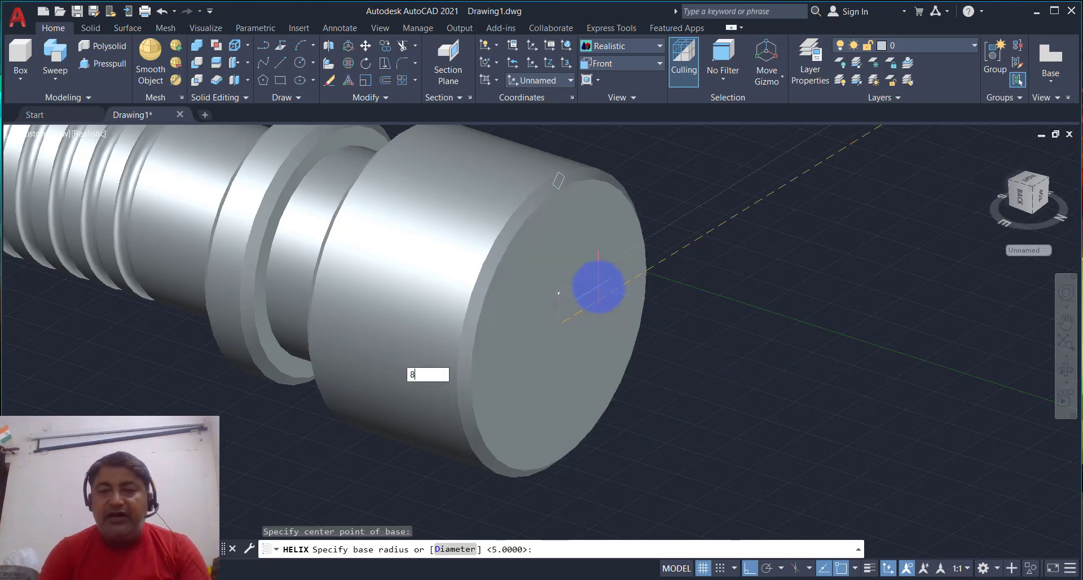
{"action": "key", "text": "Return"}
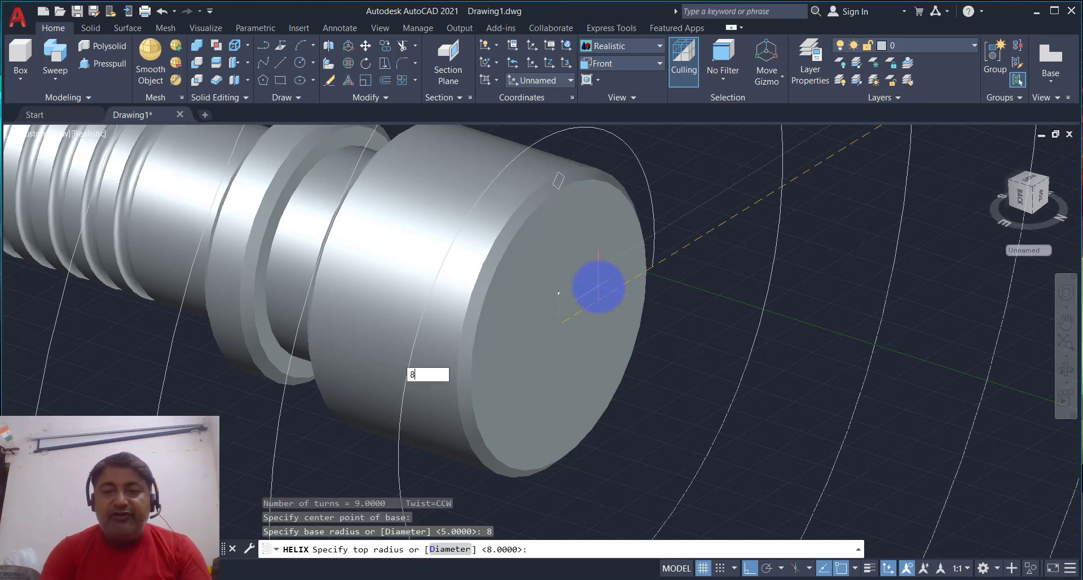
{"action": "key", "text": "Return"}
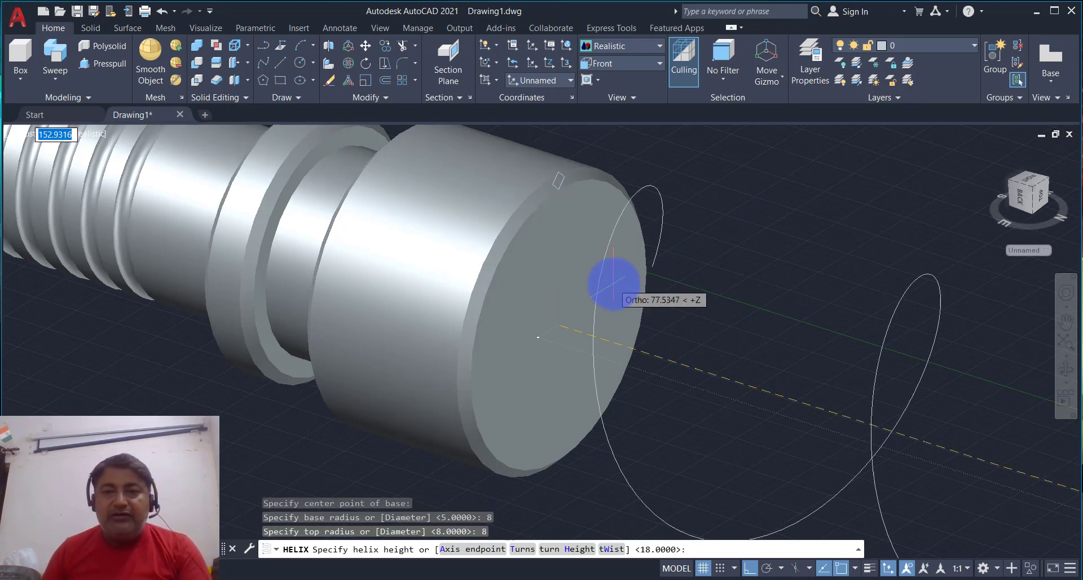
{"action": "scroll", "coordinate": [642, 301], "scroll_direction": "down", "scroll_amount": 3}
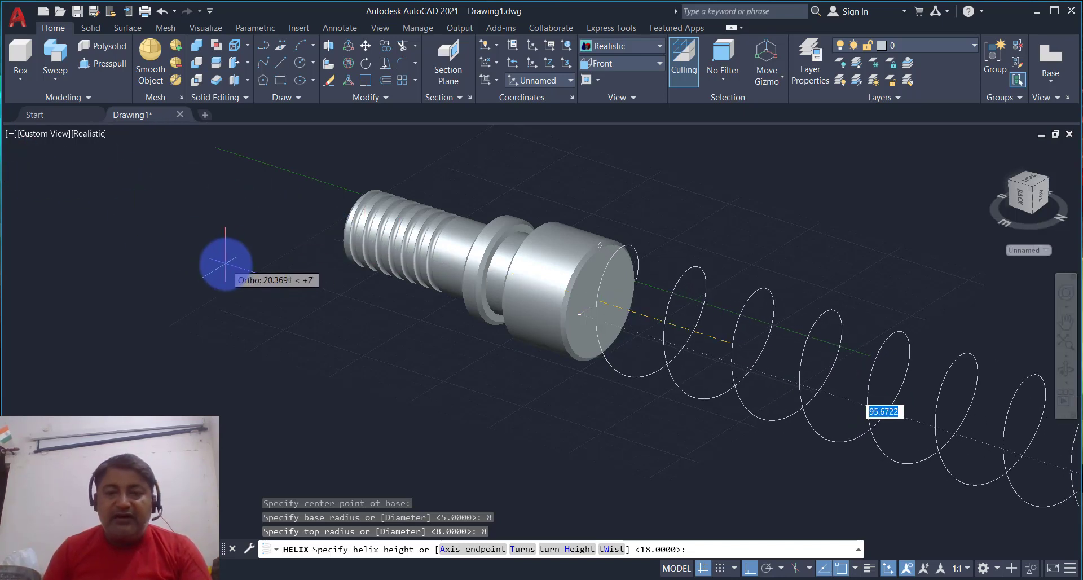
{"action": "key", "text": "Return"}
{"action": "type", "text": "40"}
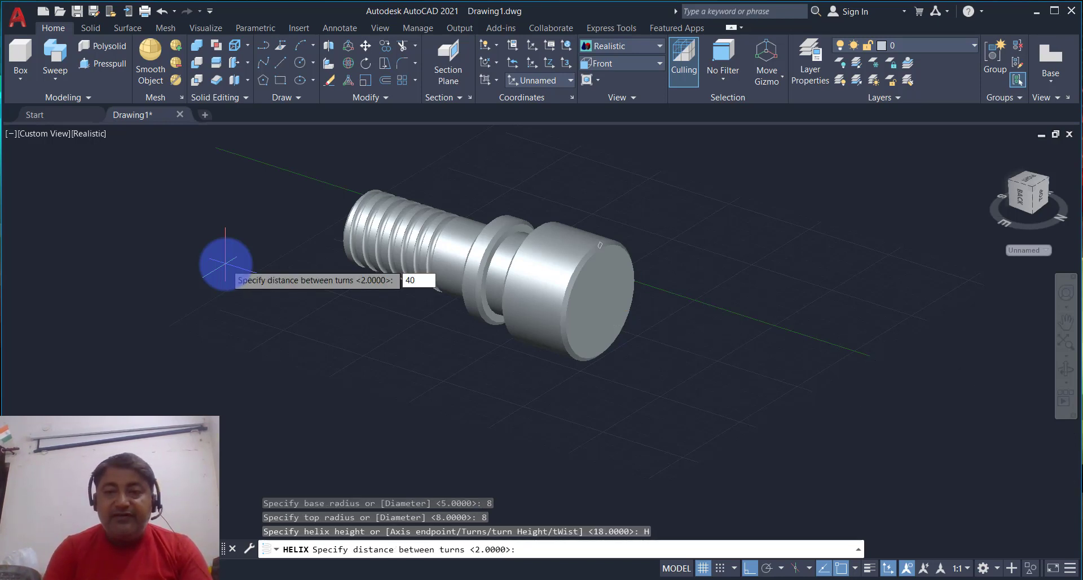
{"action": "key", "text": "Return"}
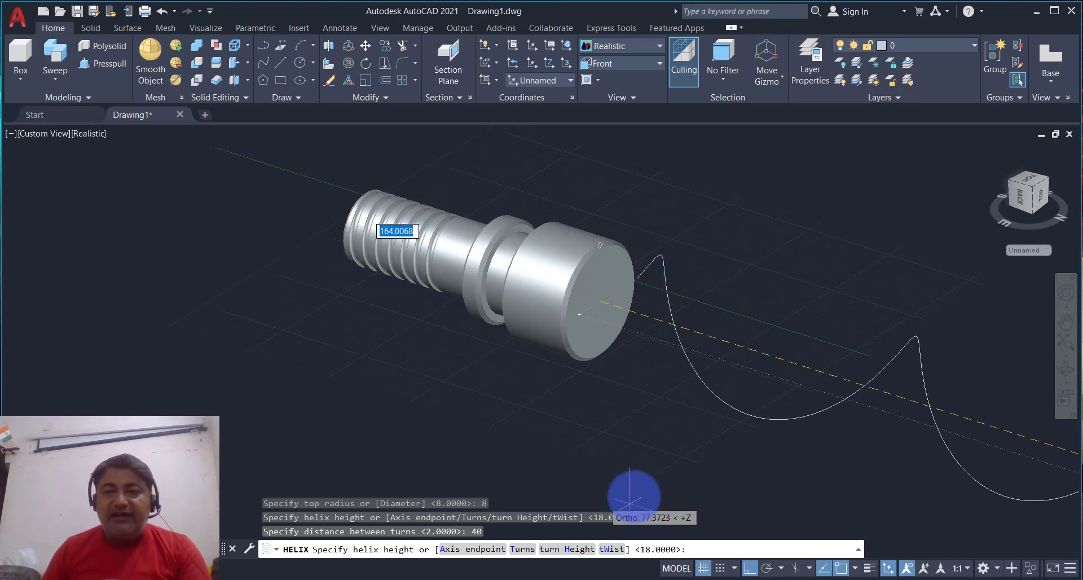
{"action": "scroll", "coordinate": [626, 491], "scroll_direction": "down", "scroll_amount": 5}
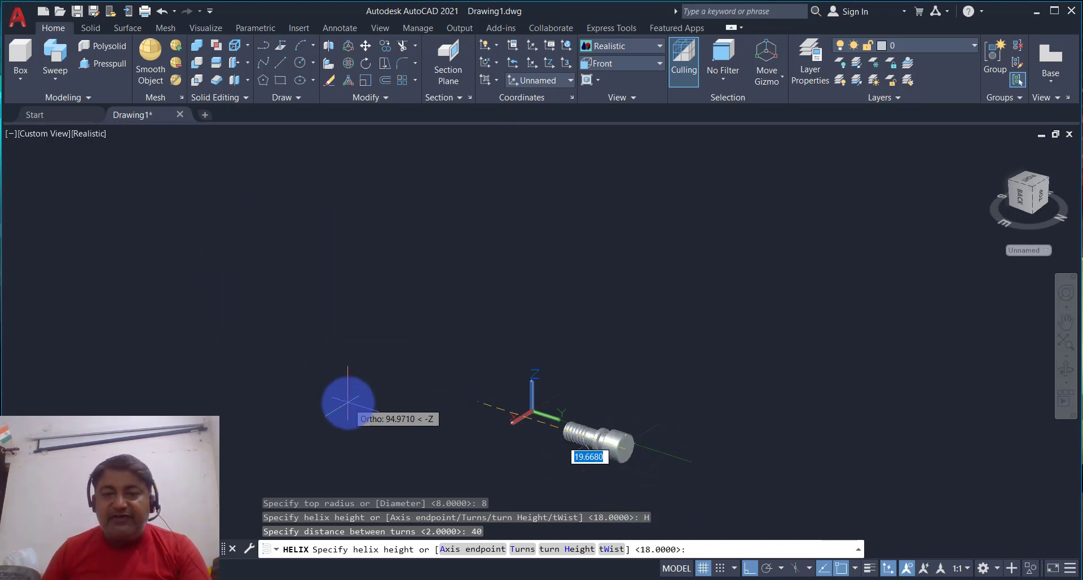
{"action": "scroll", "coordinate": [346, 403], "scroll_direction": "up", "scroll_amount": 3}
{"action": "mouse_move", "coordinate": [346, 398]}
{"action": "middle_mouse_down"}
{"action": "mouse_move", "coordinate": [217, 330]}
{"action": "mouse_move", "coordinate": [186, 327]}
{"action": "middle_mouse_up"}
{"action": "type", "text": "10"}
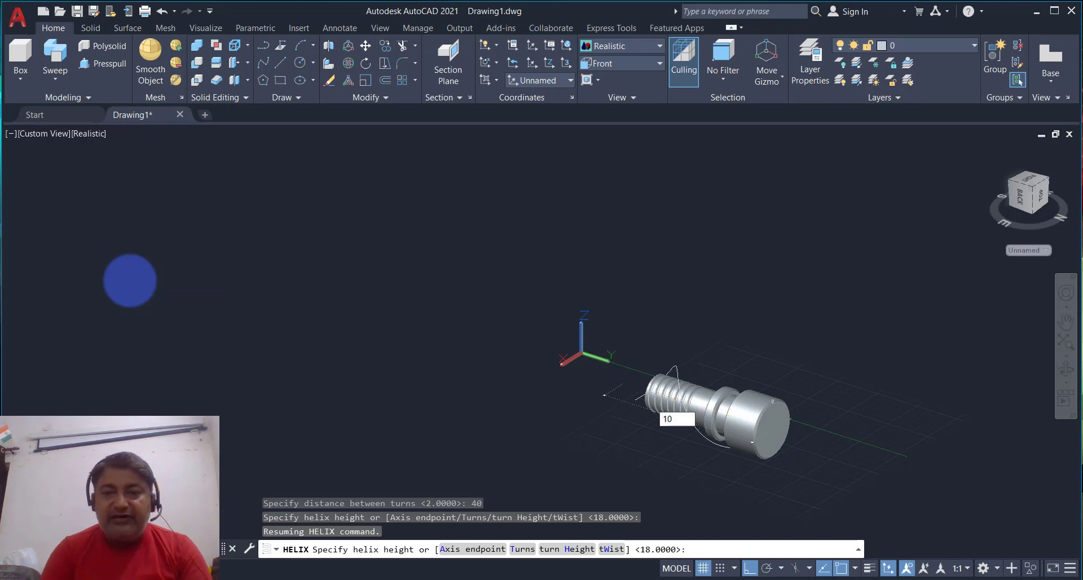
{"action": "key", "text": "Return"}
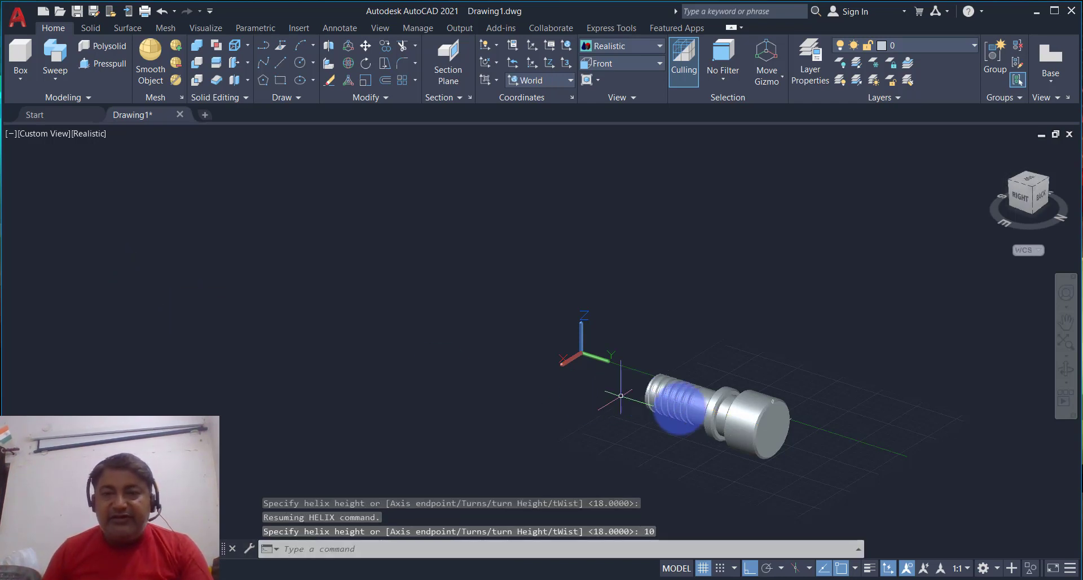
{"action": "scroll", "coordinate": [841, 428], "scroll_direction": "up", "scroll_amount": 2}
{"action": "scroll", "coordinate": [834, 422], "scroll_direction": "up", "scroll_amount": 5}
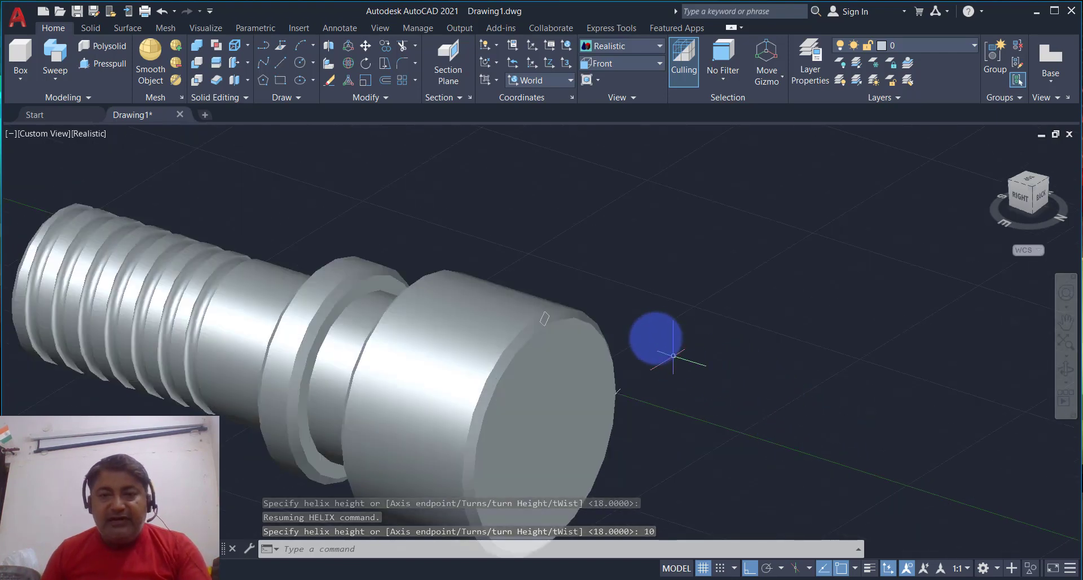
{"action": "mouse_move", "coordinate": [654, 336]}
{"action": "middle_mouse_down", "text": "shift"}
{"action": "mouse_move", "coordinate": [644, 362]}
{"action": "mouse_move", "coordinate": [548, 386]}
{"action": "mouse_move", "coordinate": [496, 374]}
{"action": "mouse_move", "coordinate": [467, 314]}
{"action": "middle_mouse_up", "text": "shift"}
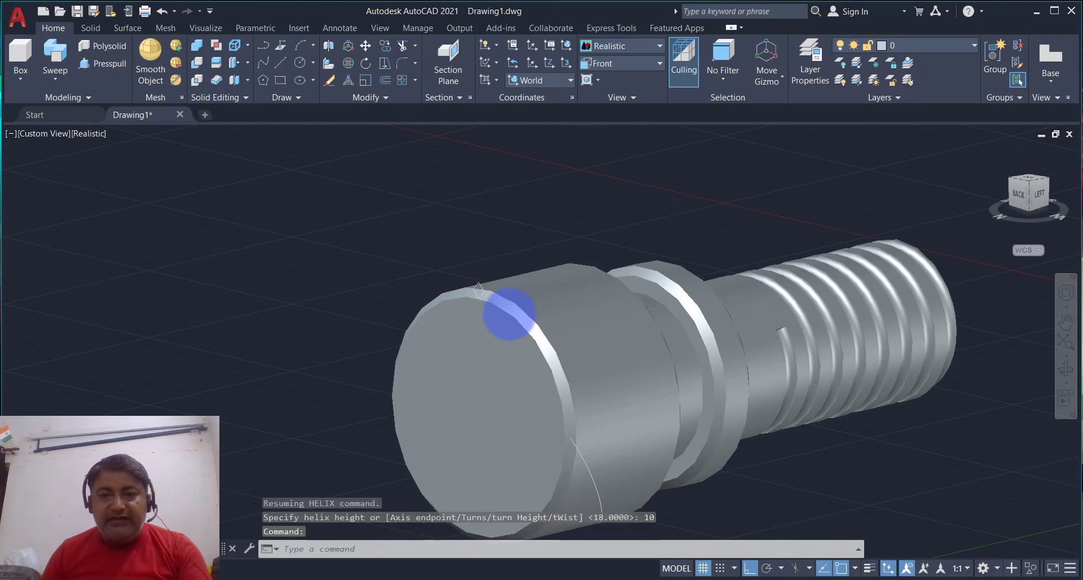
{"action": "scroll", "coordinate": [519, 338], "scroll_direction": "down", "scroll_amount": 3}
{"action": "mouse_move", "coordinate": [541, 399]}
{"action": "middle_mouse_down", "text": "shift"}
{"action": "mouse_move", "coordinate": [537, 324]}
{"action": "mouse_move", "coordinate": [552, 270]}
{"action": "mouse_move", "coordinate": [570, 305]}
{"action": "middle_mouse_up", "text": "shift"}
{"action": "scroll", "coordinate": [575, 288], "scroll_direction": "down", "scroll_amount": 3}
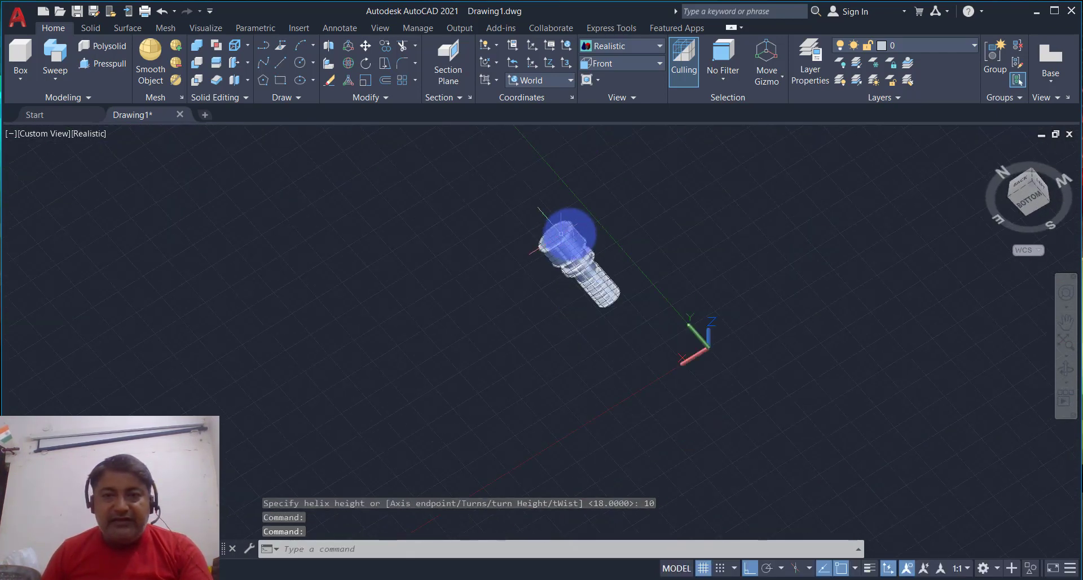
{"action": "scroll", "coordinate": [561, 233], "scroll_direction": "up", "scroll_amount": 3}
{"action": "scroll", "coordinate": [570, 230], "scroll_direction": "up", "scroll_amount": 3}
{"action": "mouse_move", "coordinate": [640, 228]}
{"action": "middle_mouse_down", "text": "shift"}
{"action": "mouse_move", "coordinate": [575, 198]}
{"action": "mouse_move", "coordinate": [583, 212]}
{"action": "mouse_move", "coordinate": [532, 247]}
{"action": "mouse_move", "coordinate": [533, 279]}
{"action": "mouse_move", "coordinate": [597, 318]}
{"action": "mouse_move", "coordinate": [540, 295]}
{"action": "mouse_move", "coordinate": [550, 290]}
{"action": "mouse_move", "coordinate": [587, 304]}
{"action": "mouse_move", "coordinate": [556, 316]}
{"action": "middle_mouse_up", "text": "shift"}
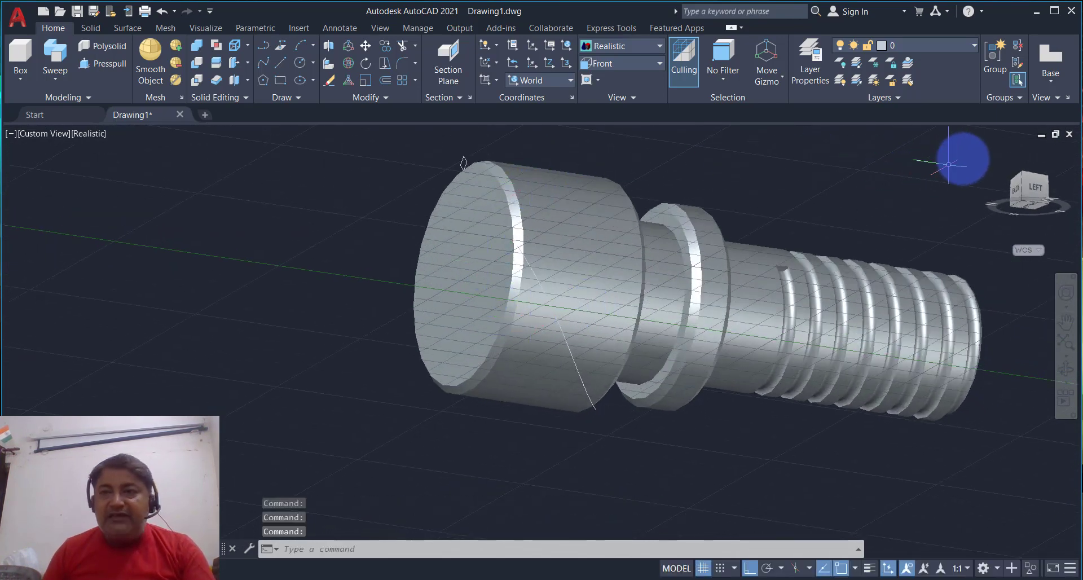
{"action": "left_click", "coordinate": [991, 151]}
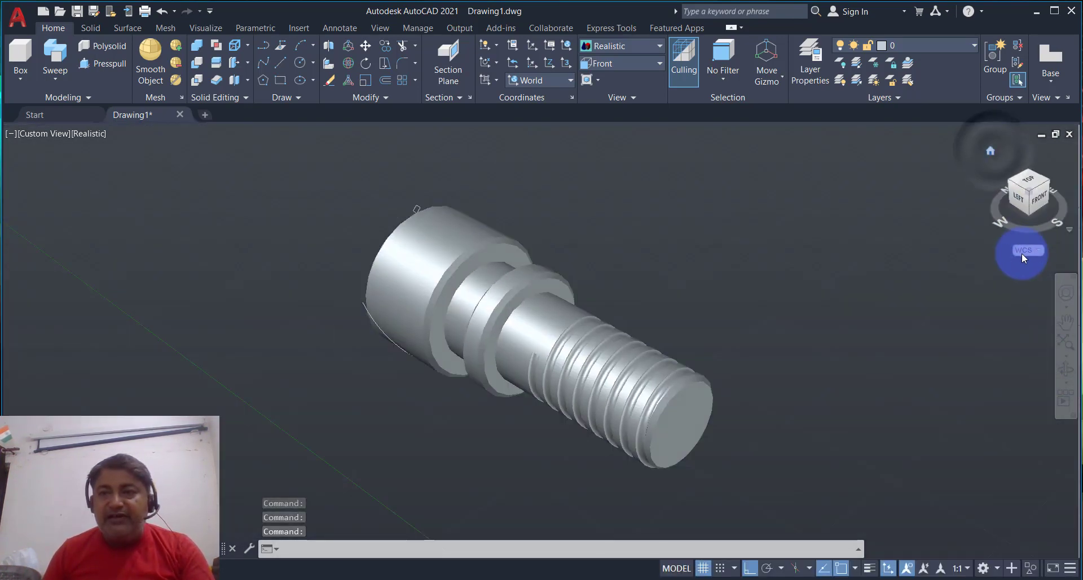
{"action": "left_click", "coordinate": [1024, 252]}
{"action": "left_click", "coordinate": [1029, 279]}
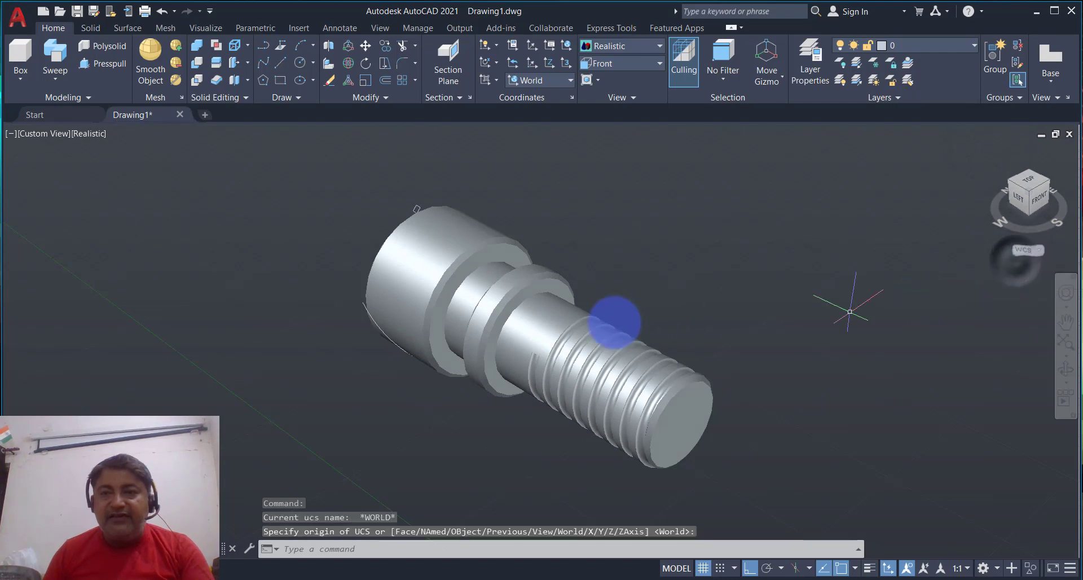
{"action": "middle_click_drag", "start_coordinate": [372, 367], "coordinate": [577, 343], "text": "shift"}
{"action": "key", "text": "Return"}
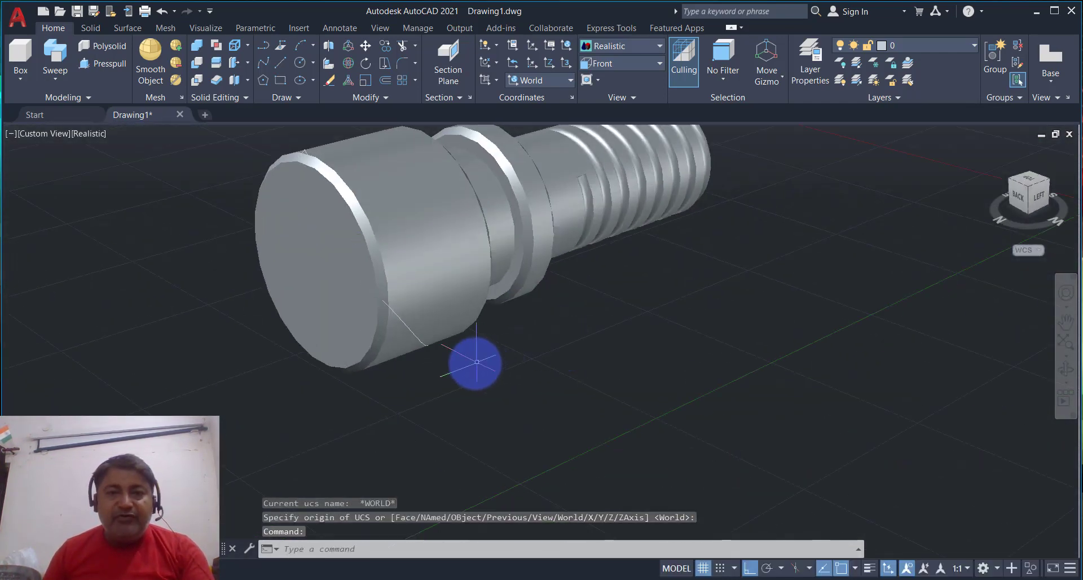
{"action": "mouse_move", "coordinate": [476, 362]}
{"action": "middle_mouse_down", "text": "shift"}
{"action": "mouse_move", "coordinate": [553, 403]}
{"action": "mouse_move", "coordinate": [429, 255]}
{"action": "middle_mouse_up", "text": "shift"}
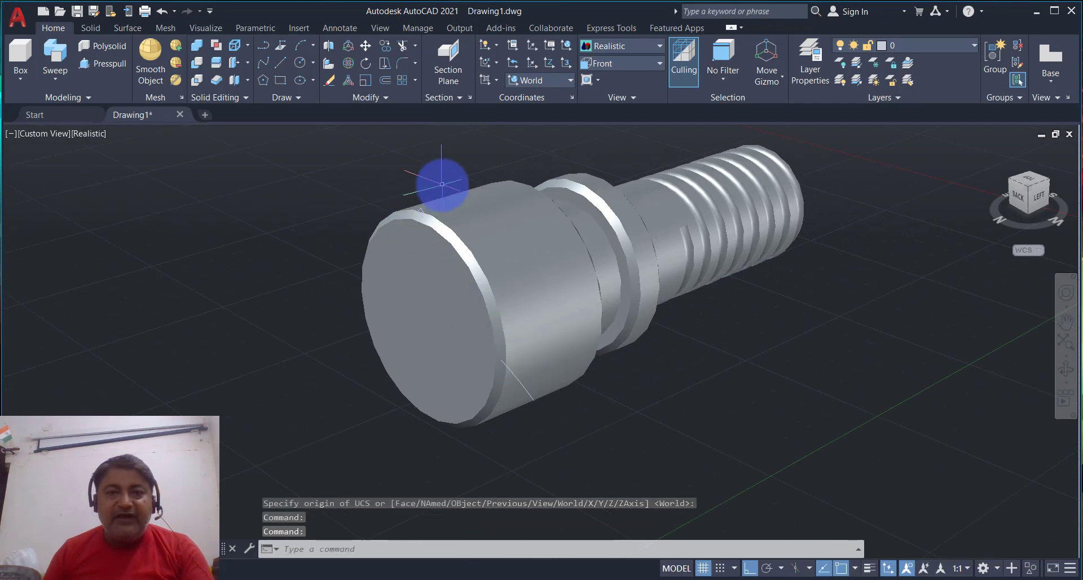
{"action": "scroll", "coordinate": [431, 198], "scroll_direction": "up", "scroll_amount": 2}
{"action": "scroll", "coordinate": [416, 215], "scroll_direction": "up", "scroll_amount": 2}
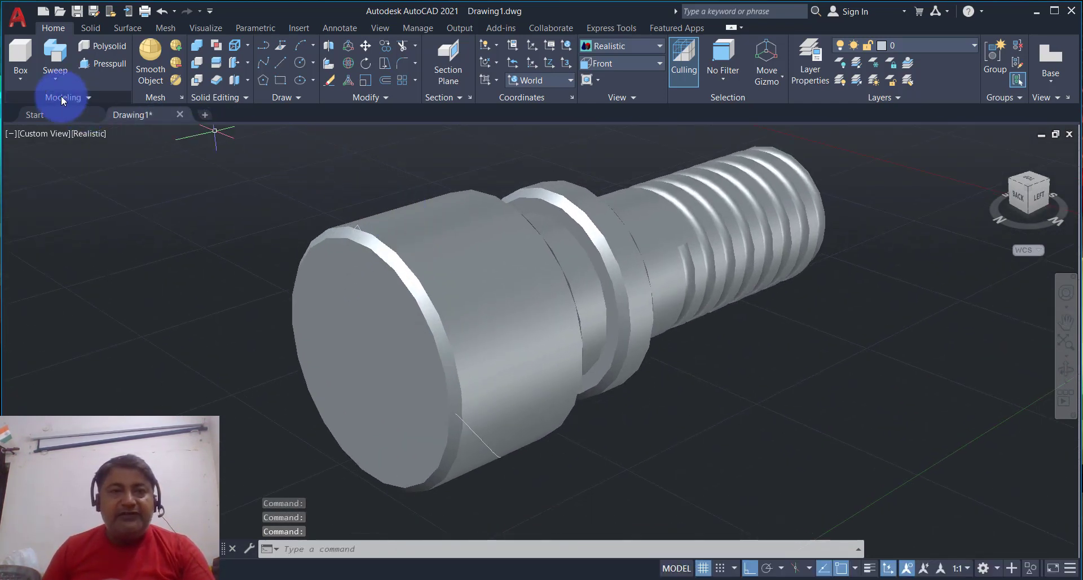
- Sweep the diamond profile along the radius-8 helix to form a spiral rib across the bolt head
{"action": "left_click", "coordinate": [54, 80]}
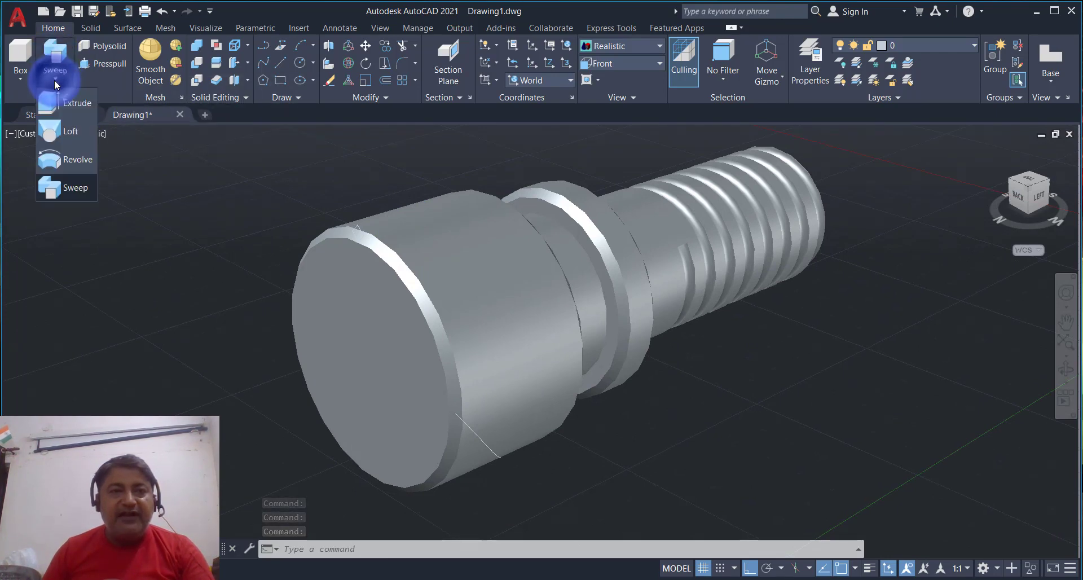
{"action": "left_click", "coordinate": [70, 188]}
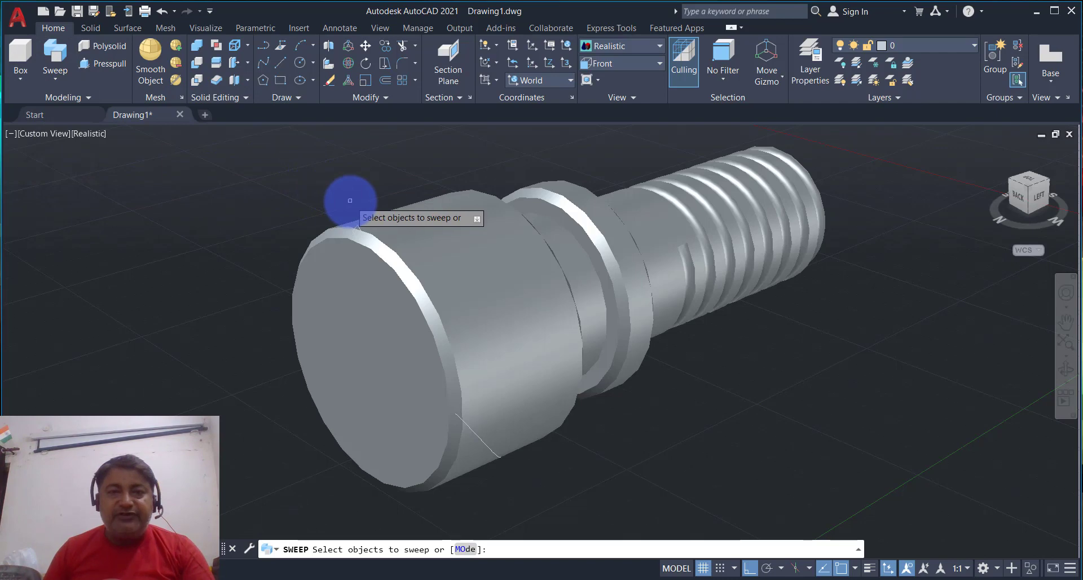
{"action": "scroll", "coordinate": [350, 201], "scroll_direction": "up", "scroll_amount": 2}
{"action": "left_click", "coordinate": [261, 168]}
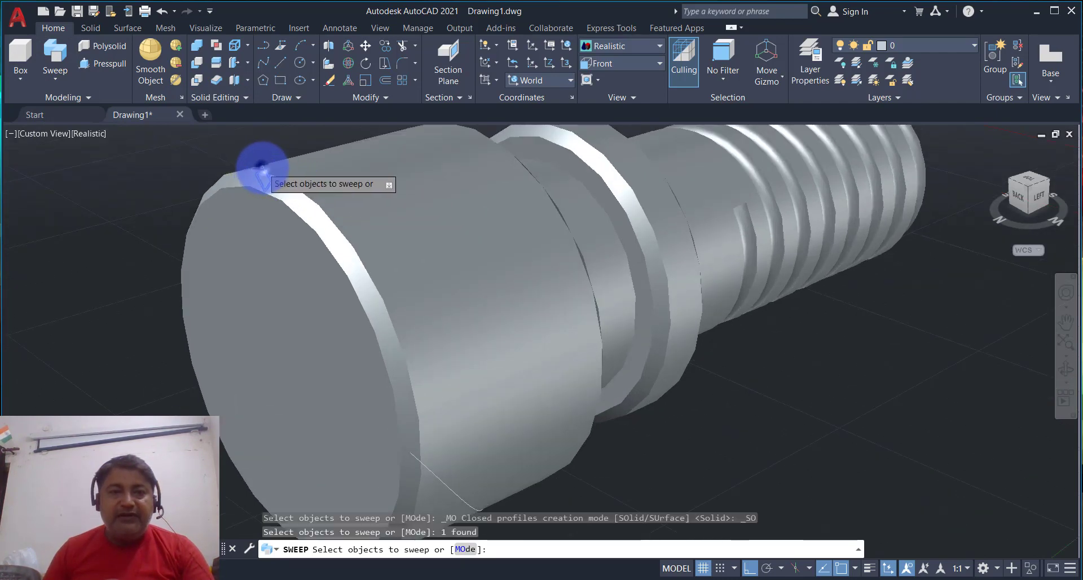
{"action": "key", "text": "Return"}
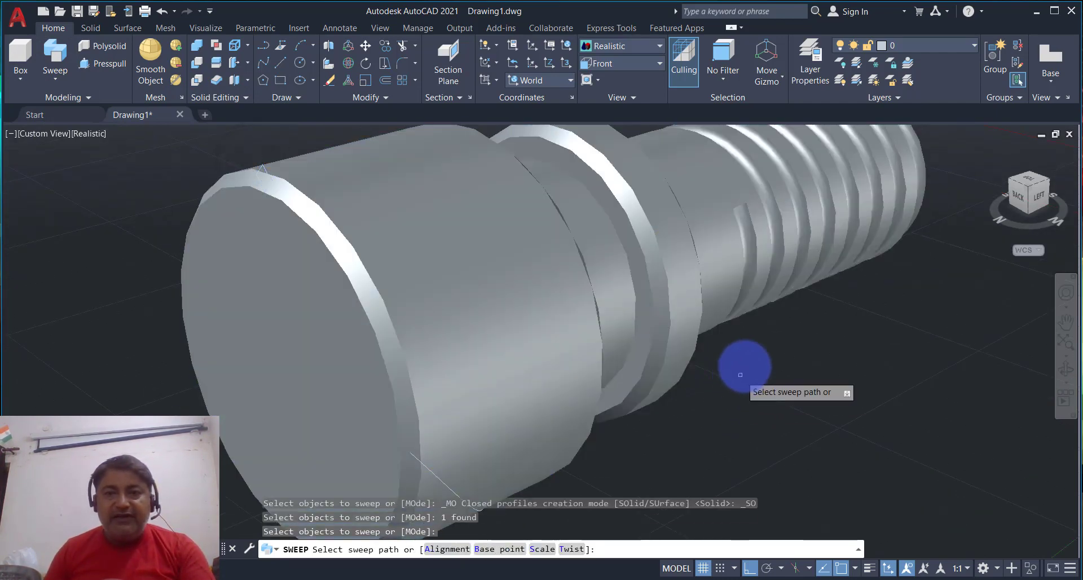
{"action": "scroll", "coordinate": [728, 378], "scroll_direction": "down", "scroll_amount": 2}
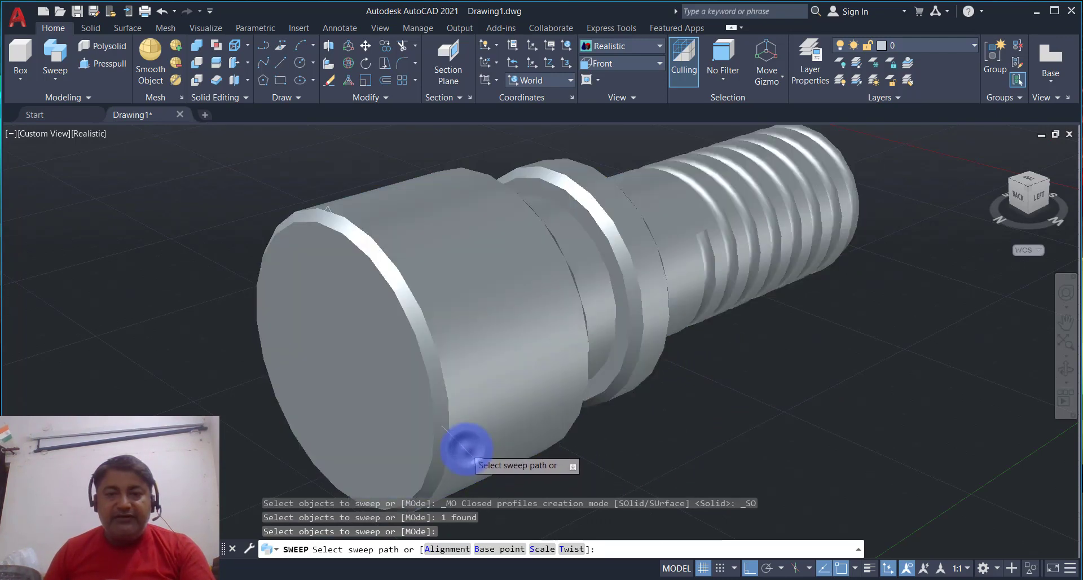
{"action": "left_click", "coordinate": [466, 449]}
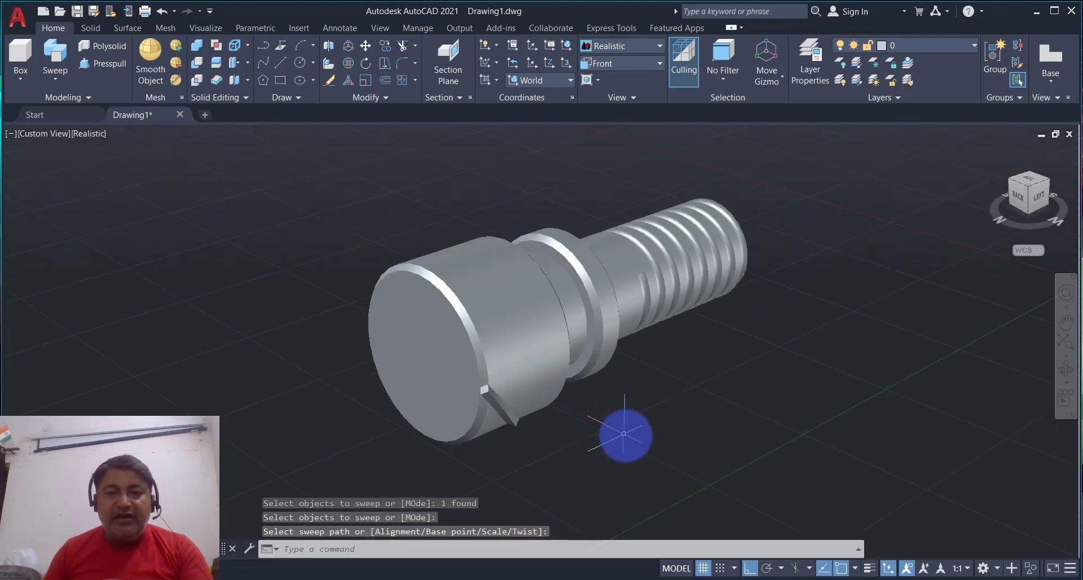
{"action": "mouse_move", "coordinate": [618, 437]}
{"action": "middle_mouse_down", "text": "shift"}
{"action": "mouse_move", "coordinate": [474, 298]}
{"action": "mouse_move", "coordinate": [459, 258]}
{"action": "mouse_move", "coordinate": [544, 319]}
{"action": "mouse_move", "coordinate": [471, 325]}
{"action": "mouse_move", "coordinate": [496, 316]}
{"action": "middle_mouse_up", "text": "shift"}
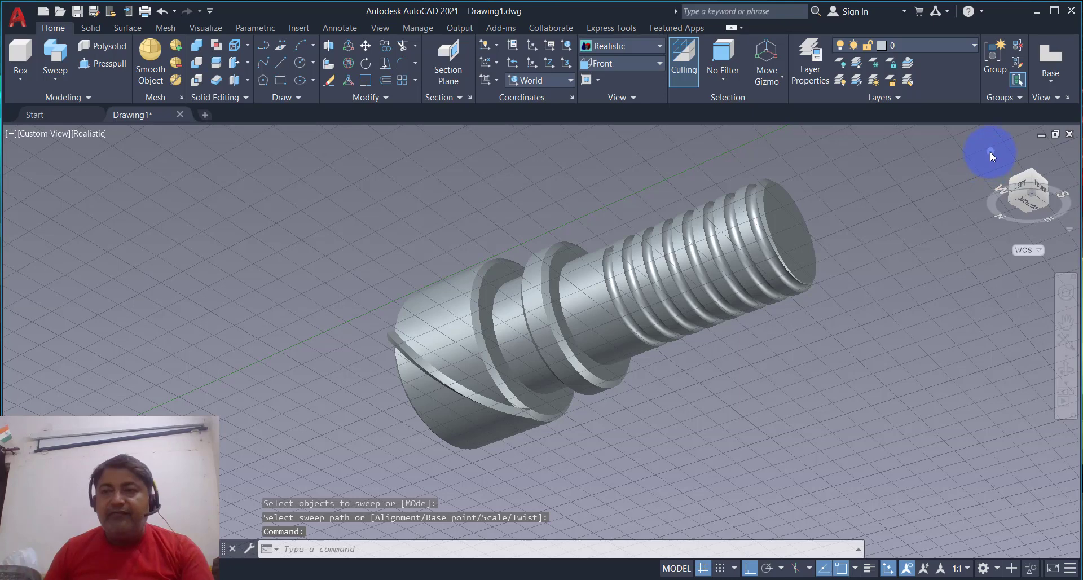
- Mirror the swept rib about a line from the top to the bottom of the head face, keeping the original
{"action": "left_click", "coordinate": [989, 152]}
{"action": "middle_click_drag", "start_coordinate": [761, 286], "coordinate": [748, 292]}
{"action": "type", "text": "MI"}
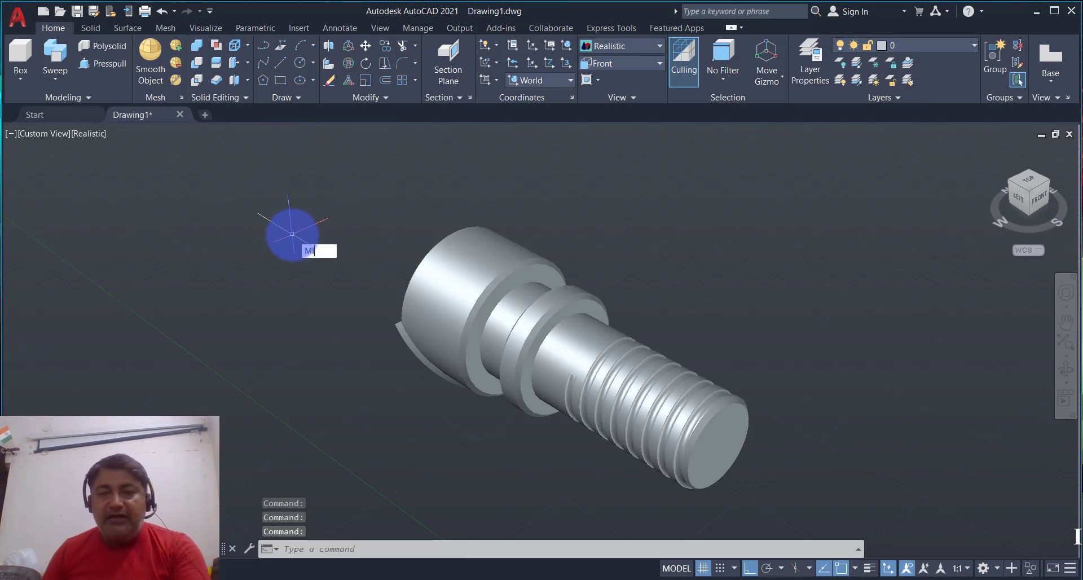
{"action": "key", "text": "Return"}
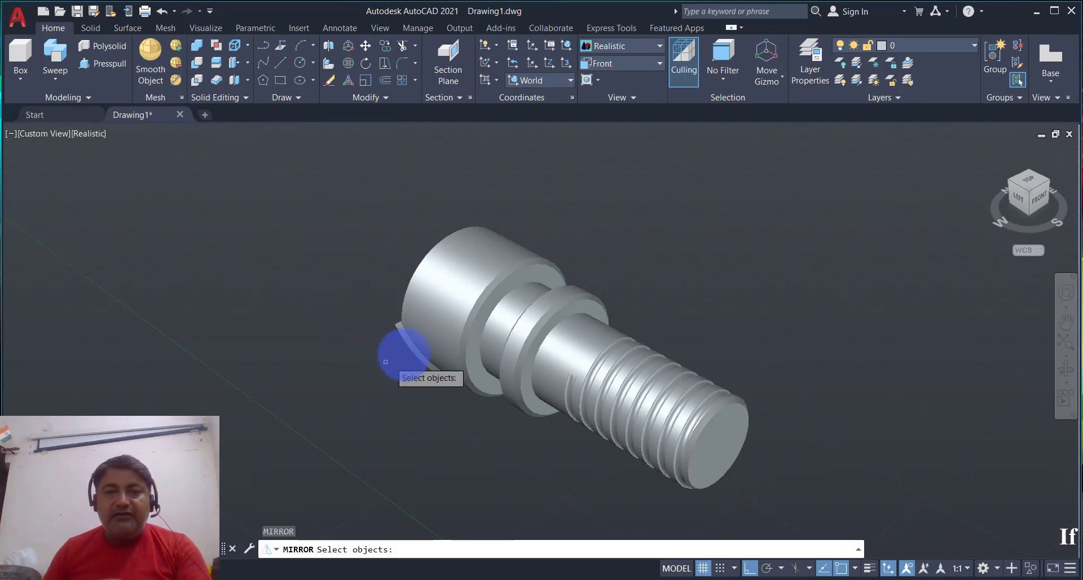
{"action": "left_click", "coordinate": [409, 342]}
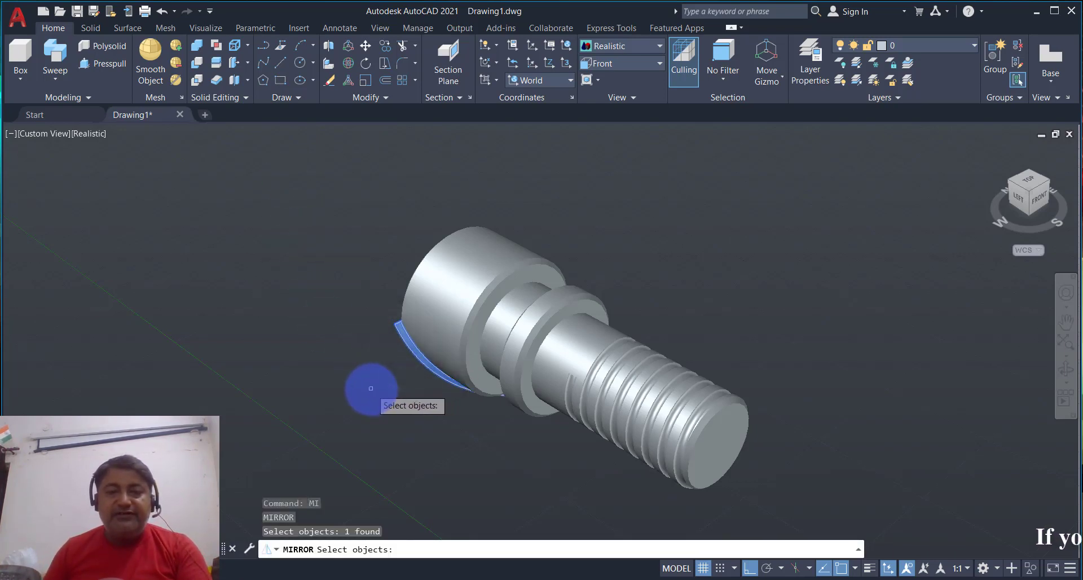
{"action": "key", "text": "Return"}
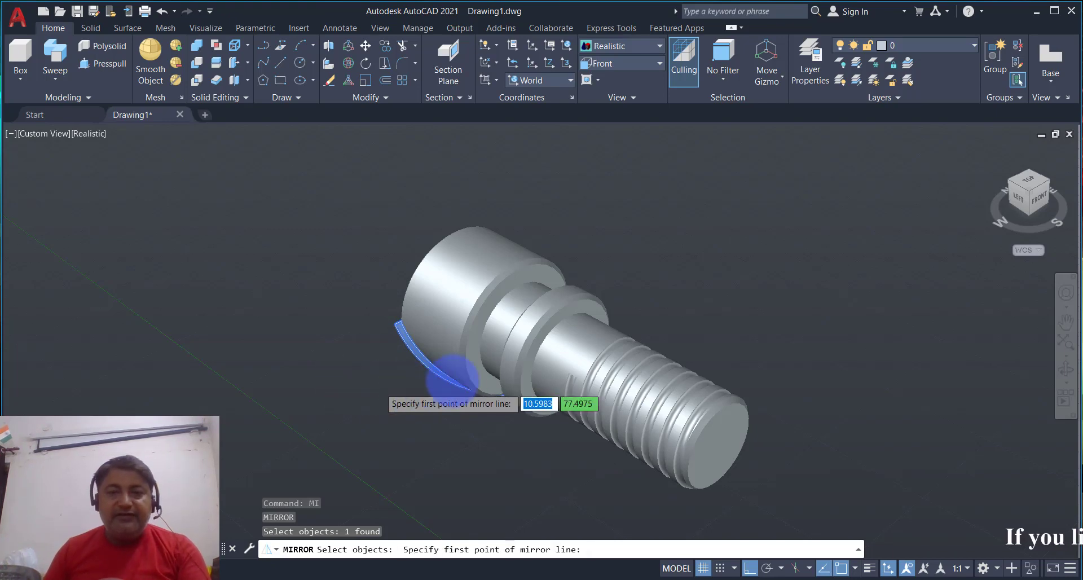
{"action": "mouse_move", "coordinate": [451, 375]}
{"action": "middle_mouse_down", "text": "shift"}
{"action": "mouse_move", "coordinate": [646, 357]}
{"action": "mouse_move", "coordinate": [575, 326]}
{"action": "mouse_move", "coordinate": [617, 343]}
{"action": "mouse_move", "coordinate": [594, 349]}
{"action": "middle_mouse_up", "text": "shift"}
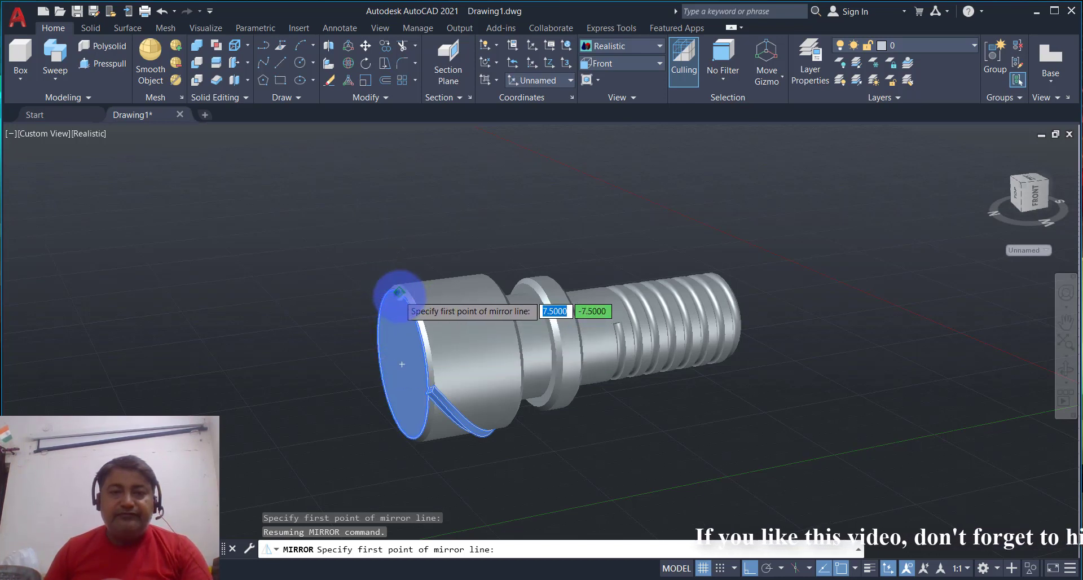
{"action": "left_click", "coordinate": [399, 292]}
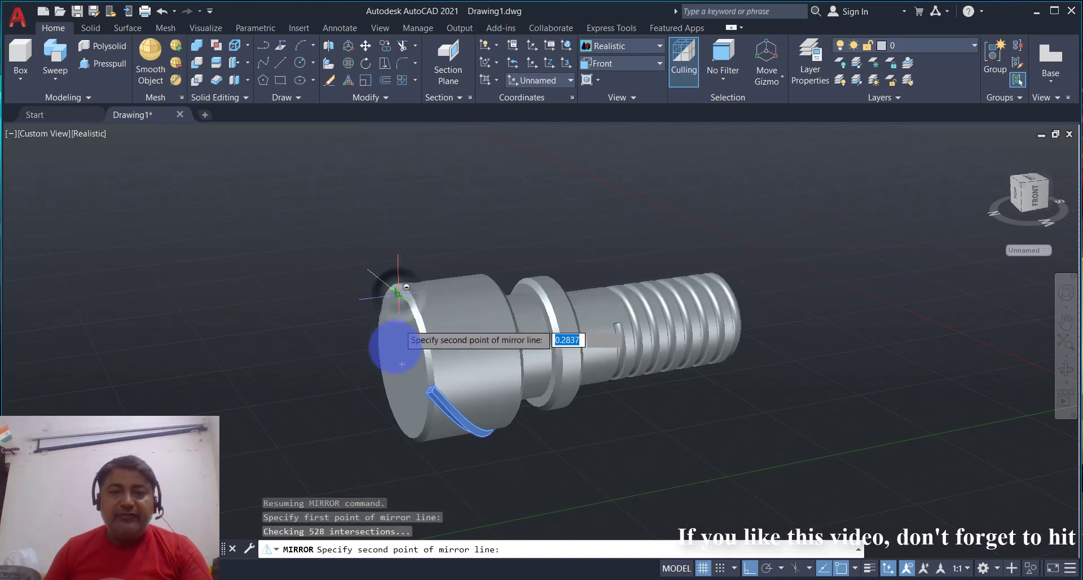
{"action": "left_click", "coordinate": [404, 434]}
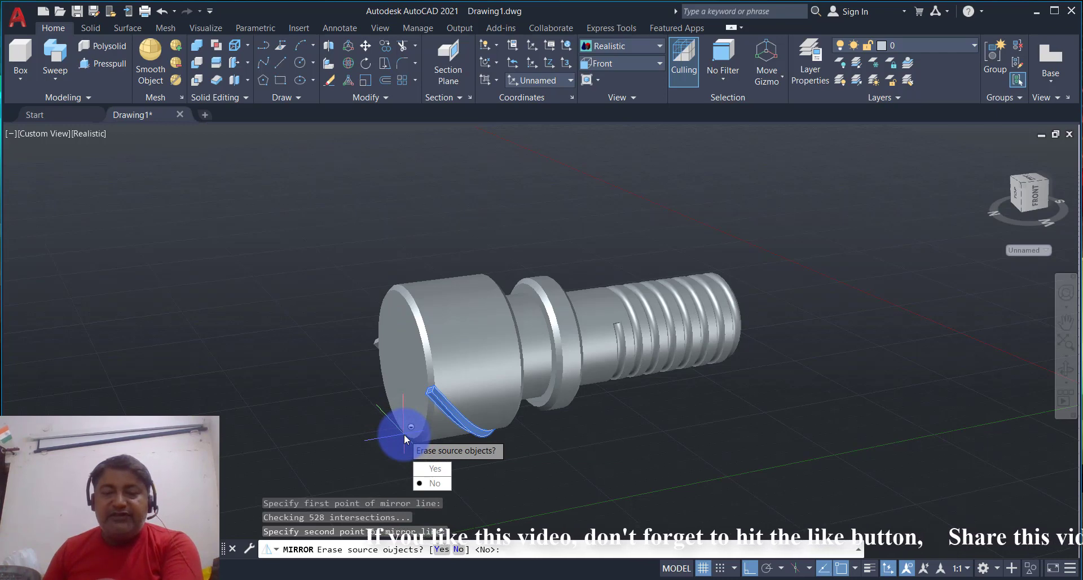
{"action": "key", "text": "Return"}
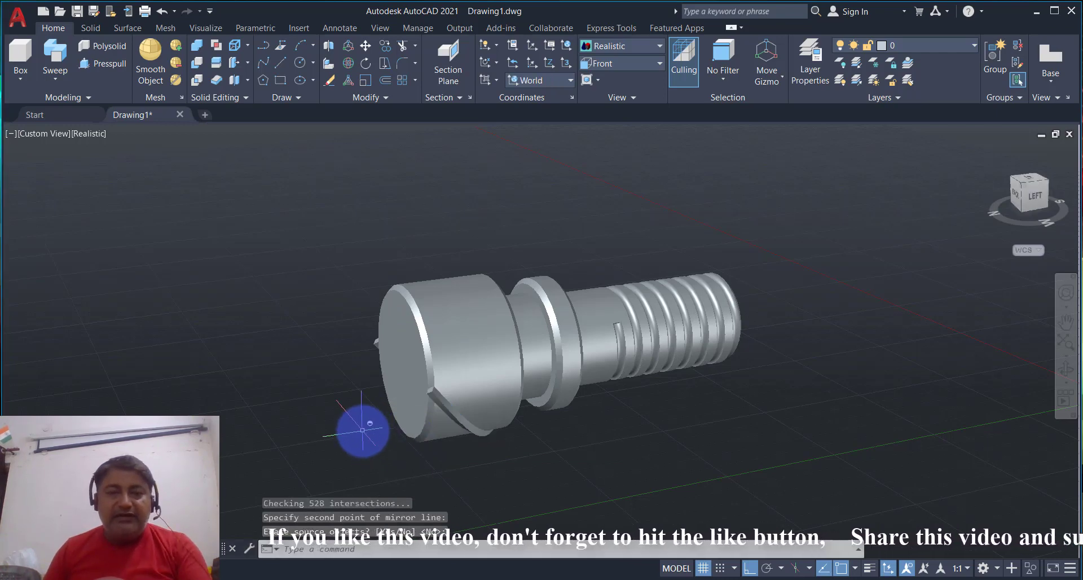
- Orbit and zoom around the bolt to inspect the two crossing ribs
{"action": "mouse_move", "coordinate": [362, 432]}
{"action": "middle_mouse_down", "text": "shift"}
{"action": "mouse_move", "coordinate": [566, 428]}
{"action": "mouse_move", "coordinate": [423, 451]}
{"action": "mouse_move", "coordinate": [353, 427]}
{"action": "mouse_move", "coordinate": [326, 322]}
{"action": "mouse_move", "coordinate": [341, 269]}
{"action": "middle_mouse_up", "text": "shift"}
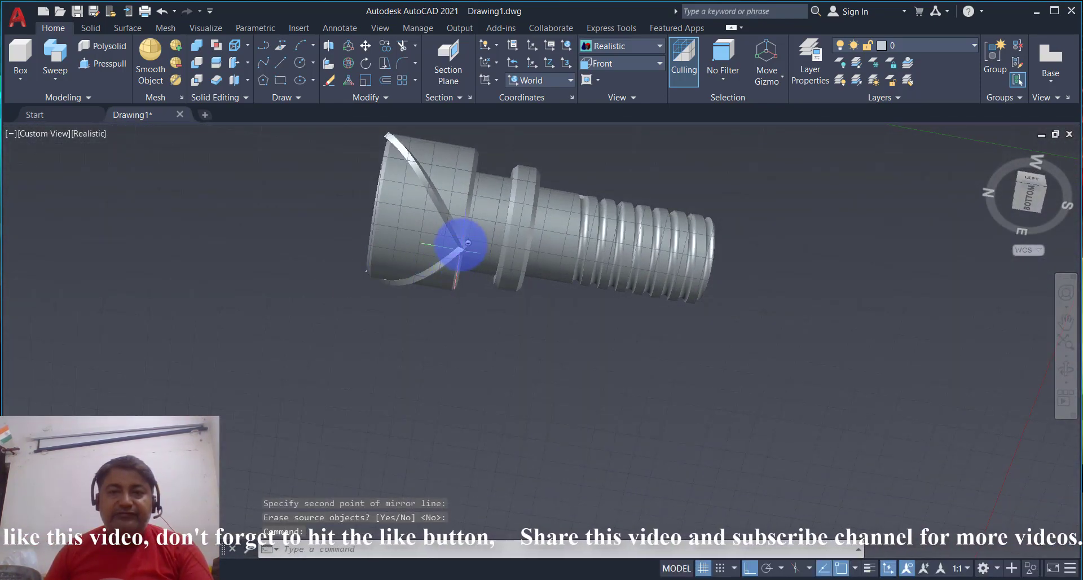
{"action": "scroll", "coordinate": [468, 243], "scroll_direction": "up", "scroll_amount": 3}
{"action": "scroll", "coordinate": [466, 295], "scroll_direction": "up", "scroll_amount": 2}
{"action": "scroll", "coordinate": [508, 360], "scroll_direction": "down", "scroll_amount": 1}
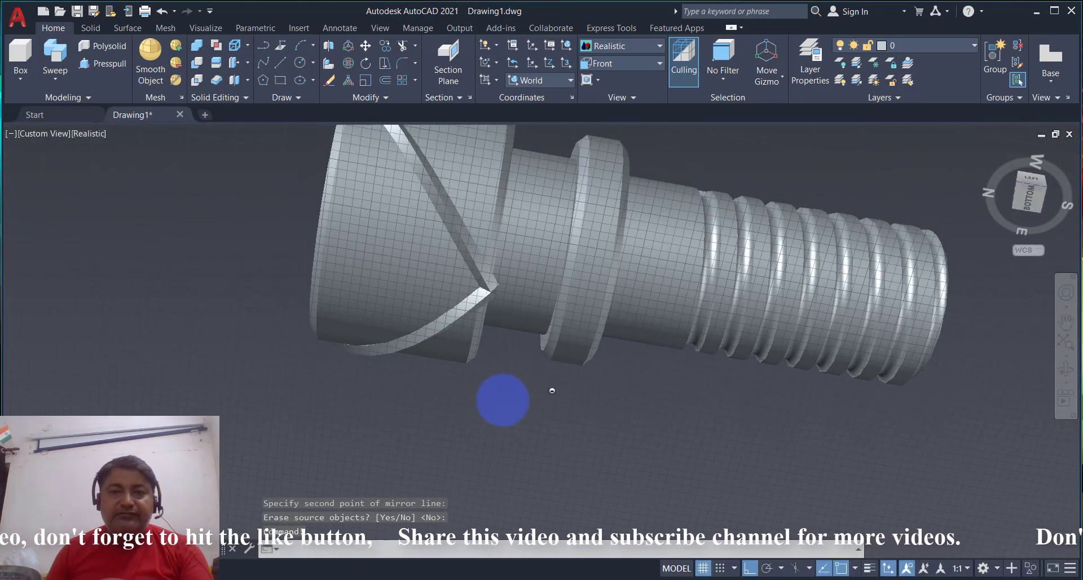
{"action": "middle_click_drag", "start_coordinate": [552, 390], "coordinate": [541, 414], "text": "shift"}
{"action": "middle_click_drag", "start_coordinate": [545, 316], "coordinate": [520, 365], "text": "shift"}
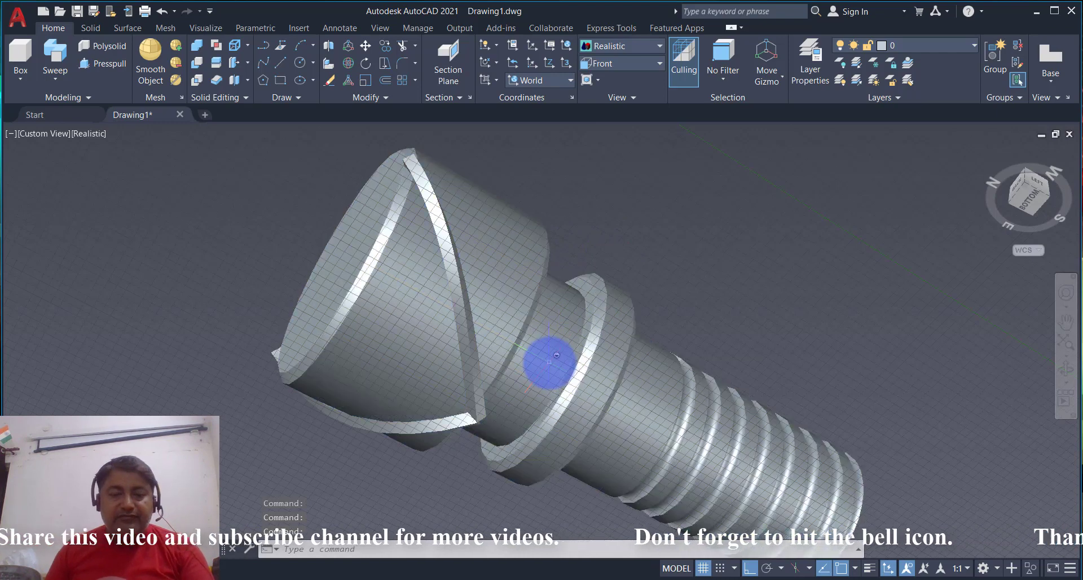
{"action": "middle_click_drag", "start_coordinate": [551, 362], "coordinate": [549, 362], "text": "shift"}
{"action": "key", "text": "ctrl+z"}
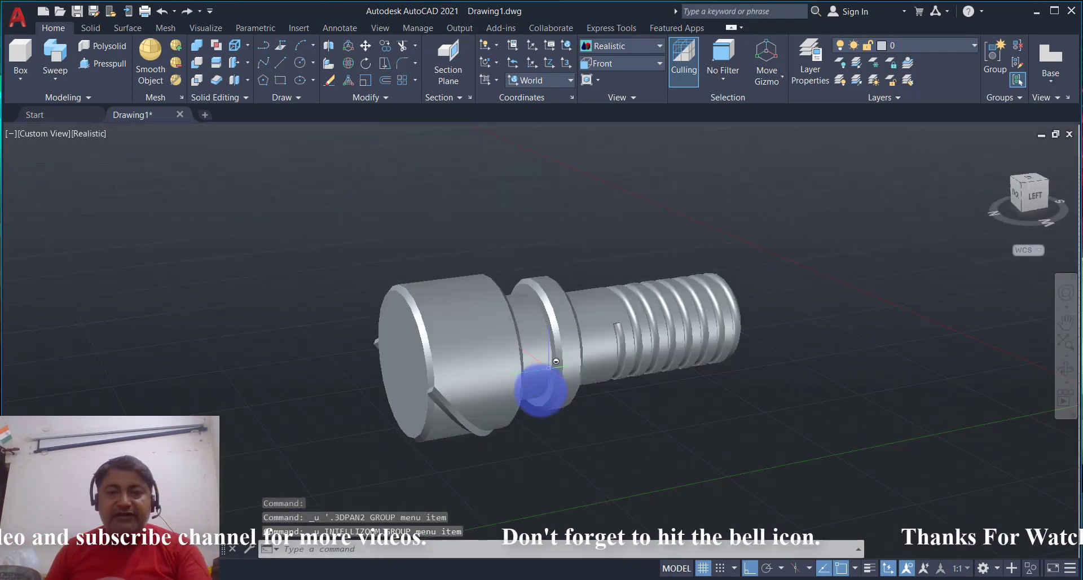
{"action": "middle_click_drag", "start_coordinate": [571, 430], "coordinate": [602, 450], "text": "shift"}
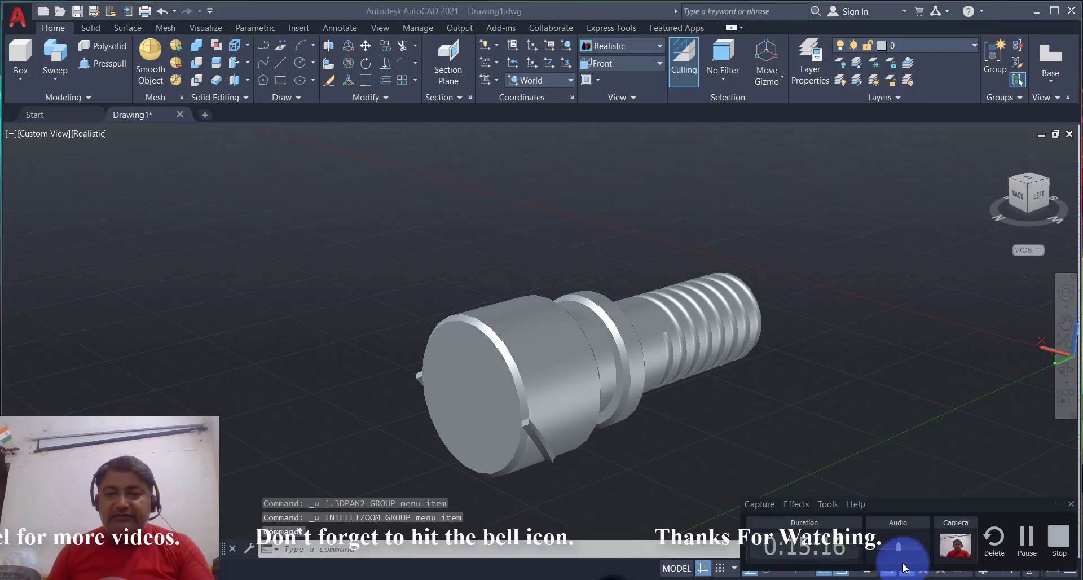
{"action": "mouse_move", "coordinate": [890, 451]}
{"action": "middle_mouse_down", "text": "shift"}
{"action": "mouse_move", "coordinate": [689, 367]}
{"action": "mouse_move", "coordinate": [708, 363]}
{"action": "middle_mouse_up", "text": "shift"}
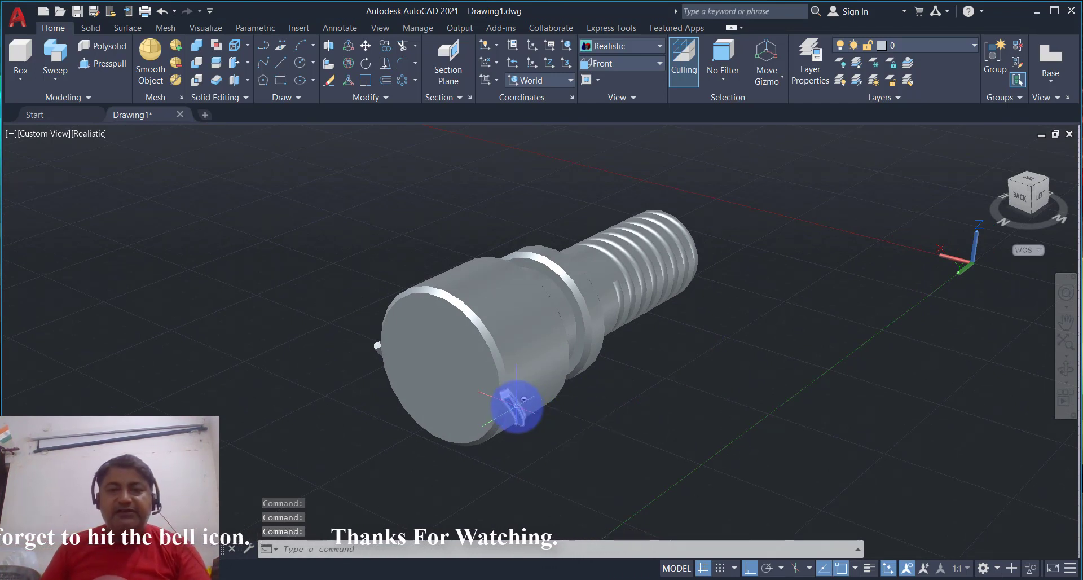
{"action": "middle_click_drag", "start_coordinate": [629, 433], "coordinate": [624, 430]}
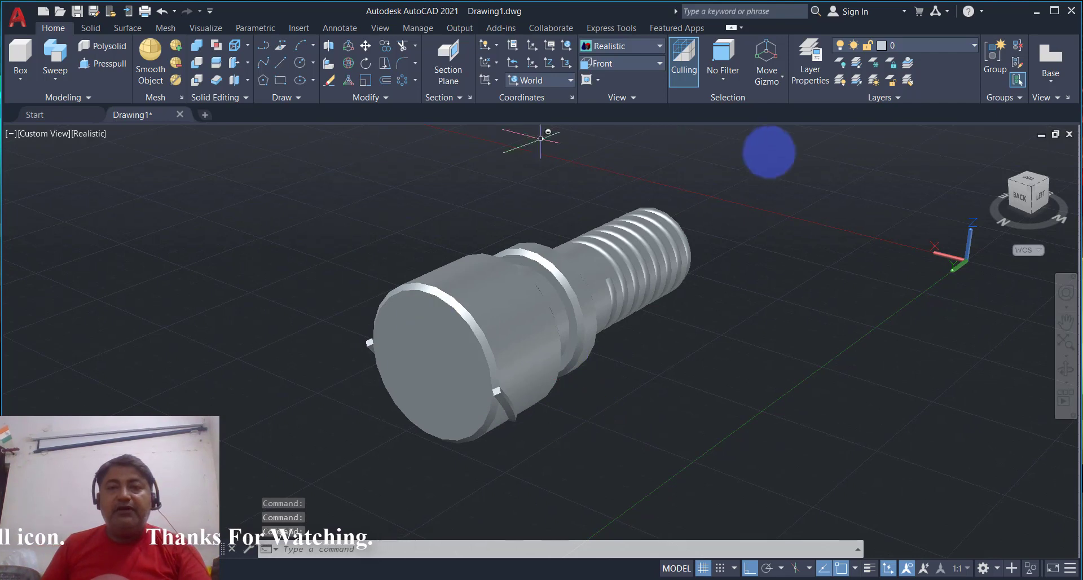
- Switch to the Front view, then orbit back into 3D facing the head's end face
{"action": "left_click", "coordinate": [637, 62]}
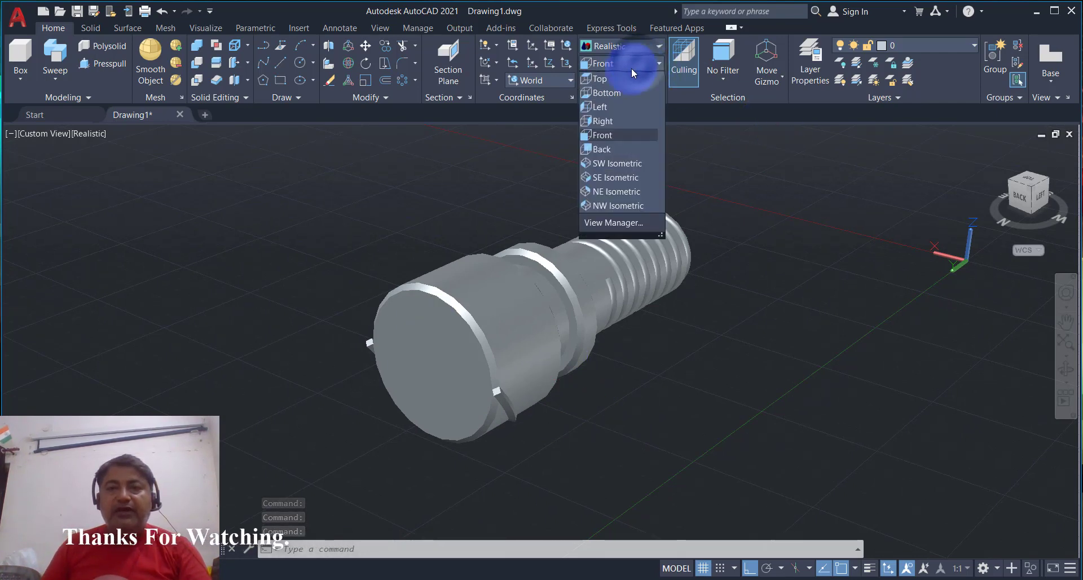
{"action": "left_click", "coordinate": [615, 137]}
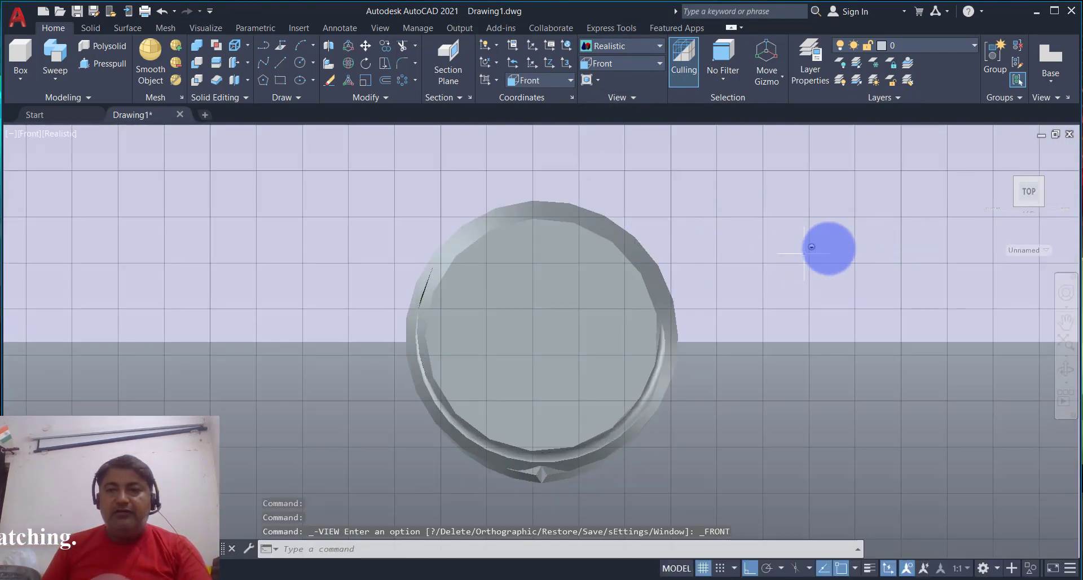
{"action": "middle_click_drag", "start_coordinate": [800, 262], "coordinate": [534, 302], "text": "shift"}
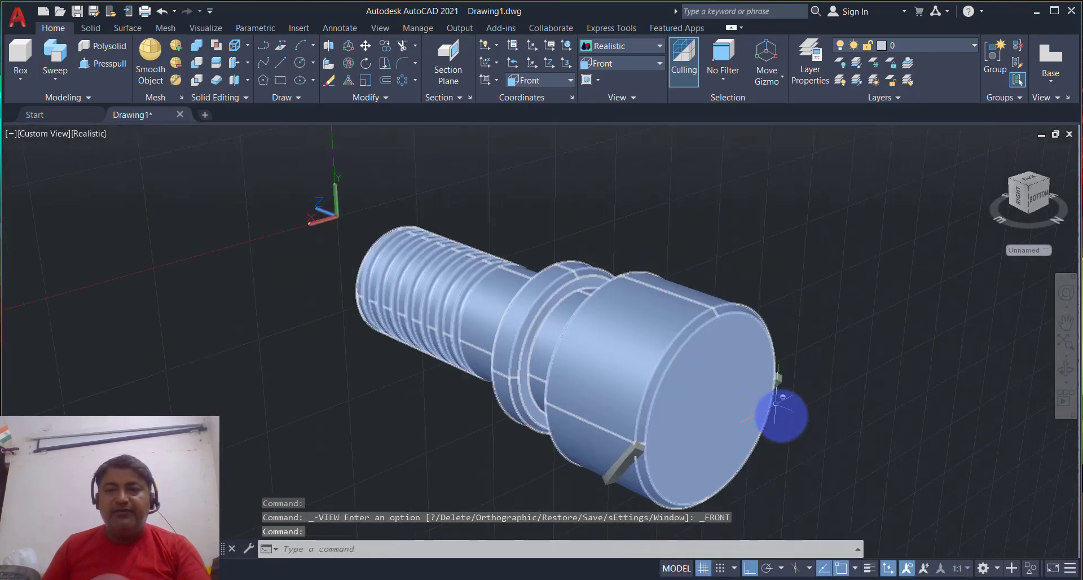
{"action": "middle_click_drag", "start_coordinate": [534, 302], "coordinate": [610, 358], "text": "shift"}
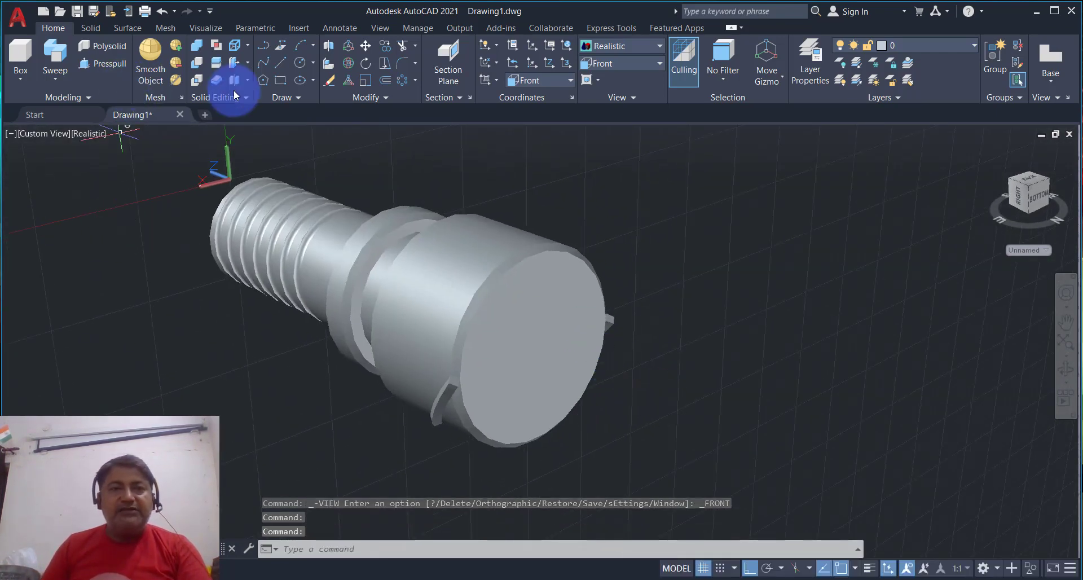
- Polar-array both crossing ribs 22 times through 360° about the bolt head's centre
{"action": "left_click", "coordinate": [417, 82]}
{"action": "left_click", "coordinate": [424, 156]}
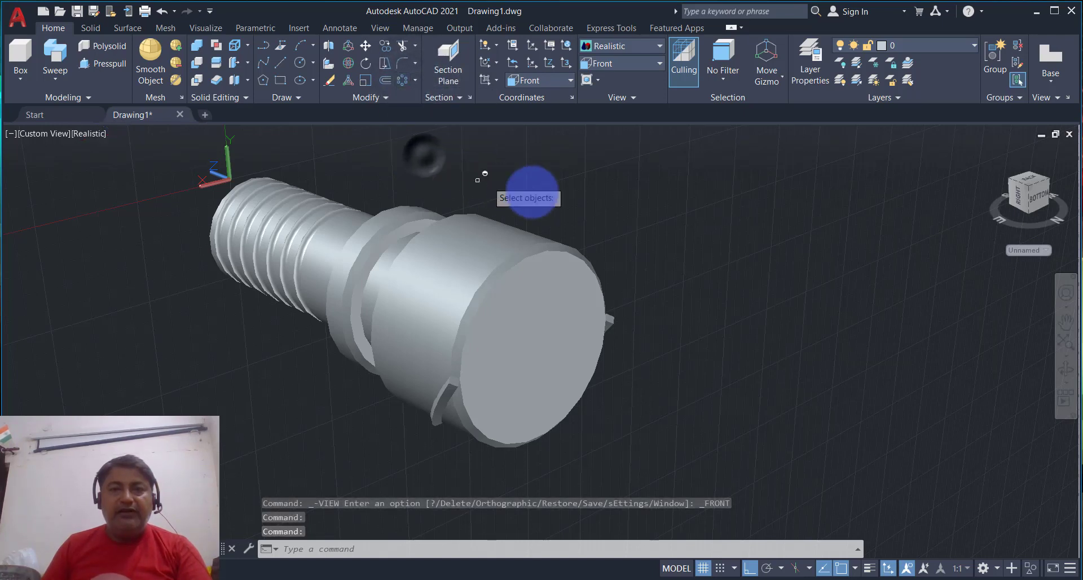
{"action": "left_click", "coordinate": [612, 321]}
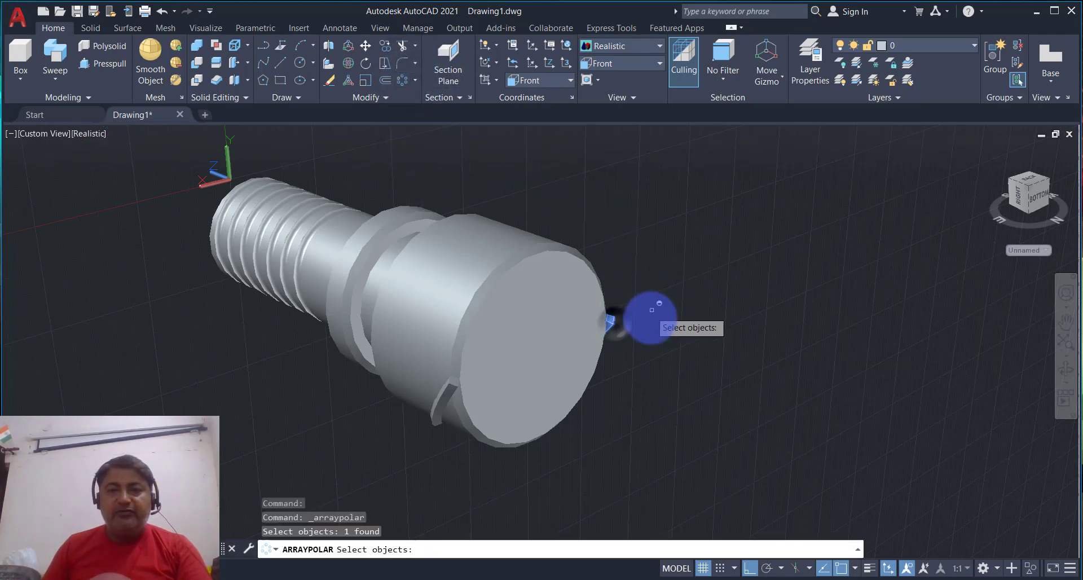
{"action": "left_click", "coordinate": [454, 390]}
{"action": "key", "text": "Return"}
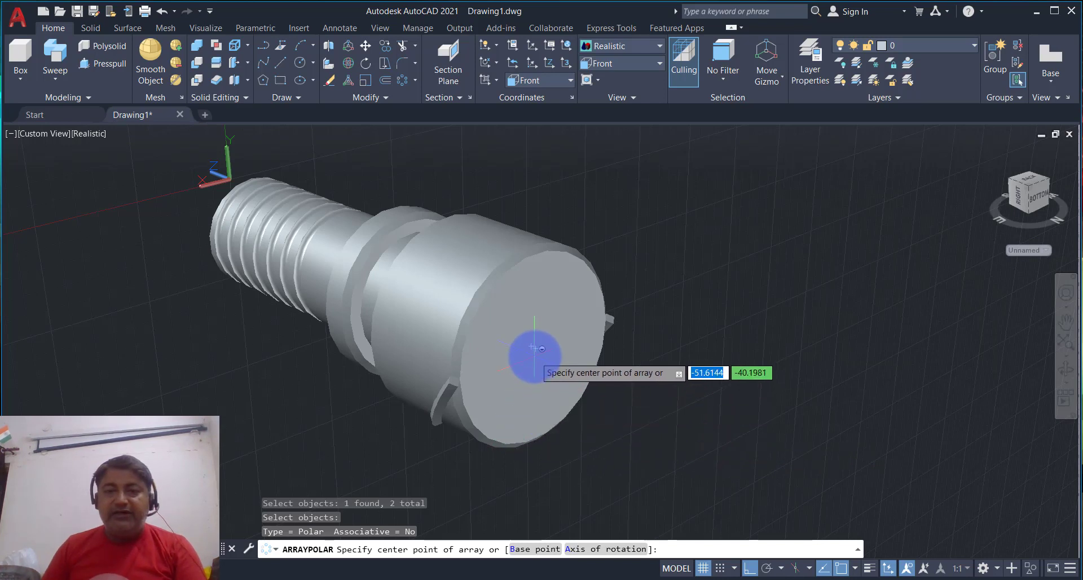
{"action": "left_click", "coordinate": [536, 348]}
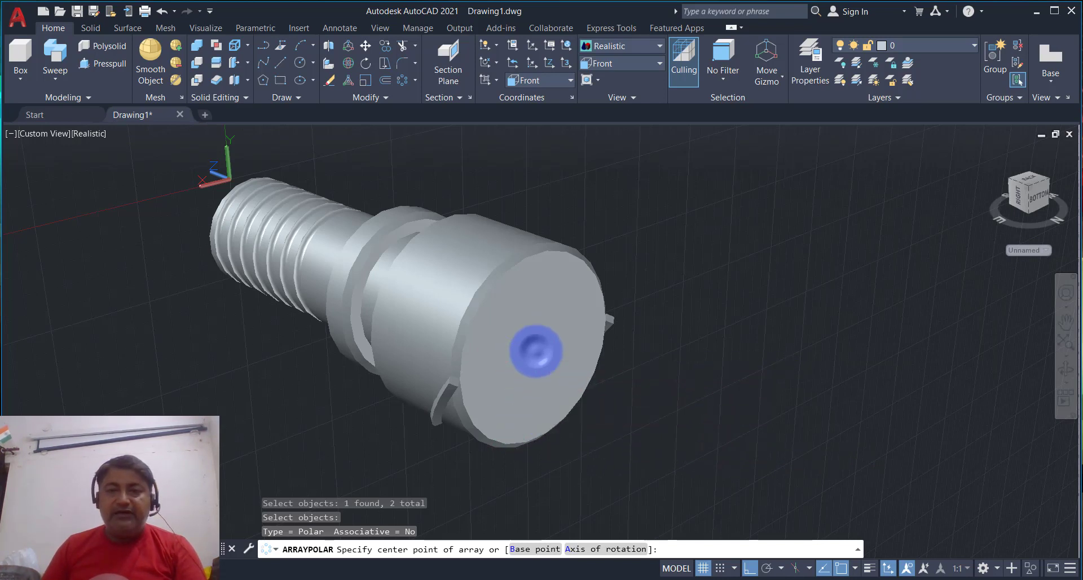
{"action": "left_click", "coordinate": [135, 65]}
{"action": "type", "text": "22"}
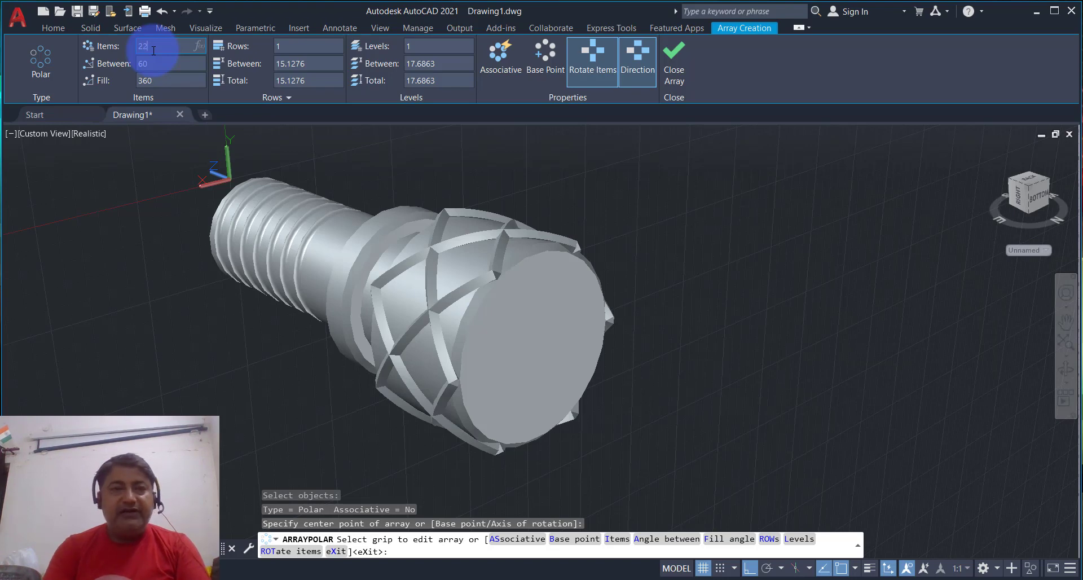
{"action": "key", "text": "Return"}
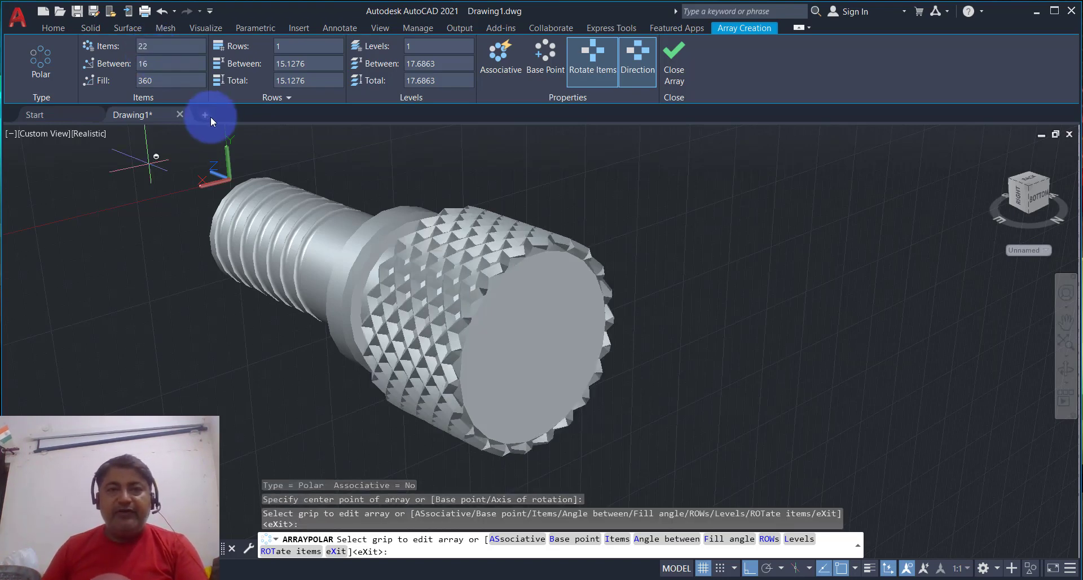
{"action": "middle_click_drag", "start_coordinate": [634, 243], "coordinate": [694, 248], "text": "shift"}
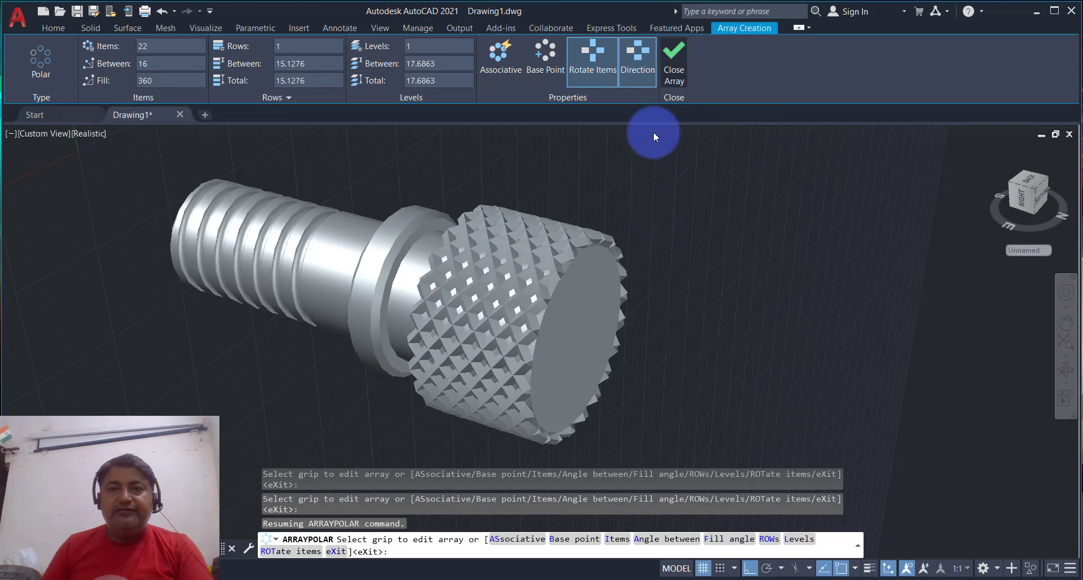
{"action": "left_click", "coordinate": [675, 68]}
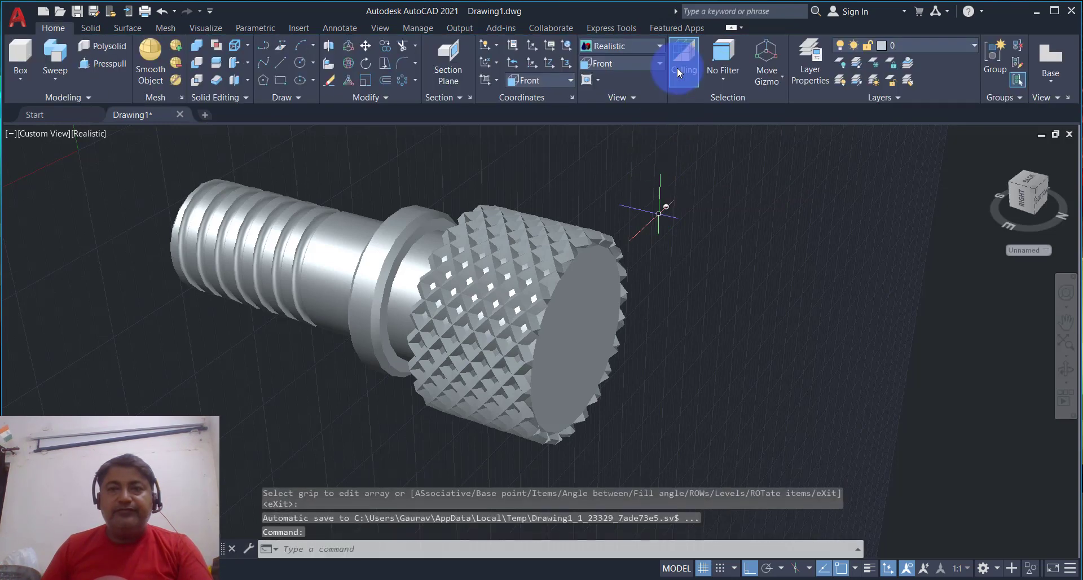
- Hide the threaded bolt solid with Isolate > Hide Objects, leaving only the arrayed rib lattice
{"action": "middle_click_drag", "start_coordinate": [683, 272], "coordinate": [655, 271], "text": "shift"}
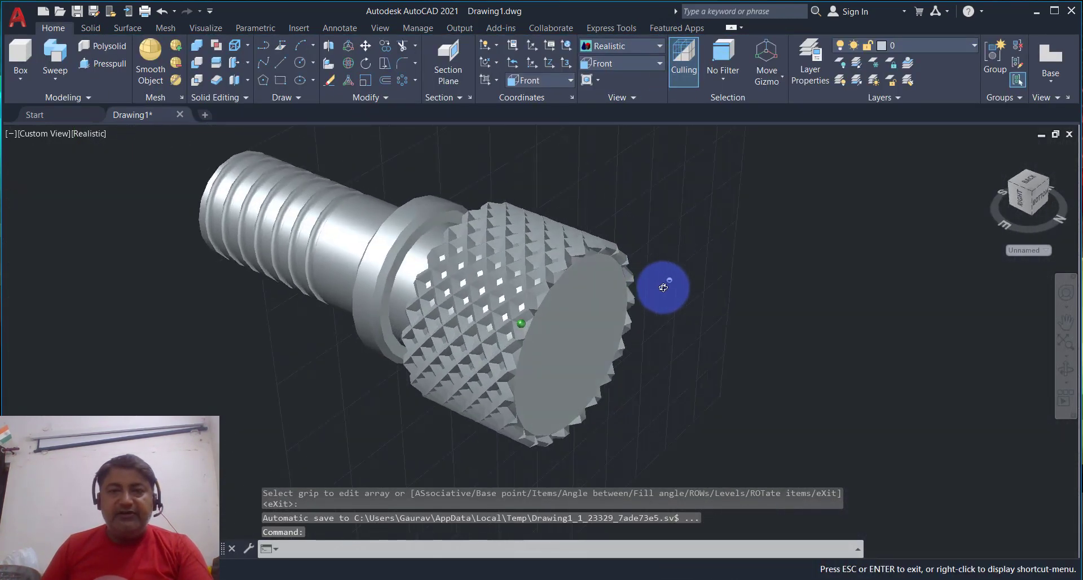
{"action": "scroll", "coordinate": [638, 230], "scroll_direction": "up", "scroll_amount": 1}
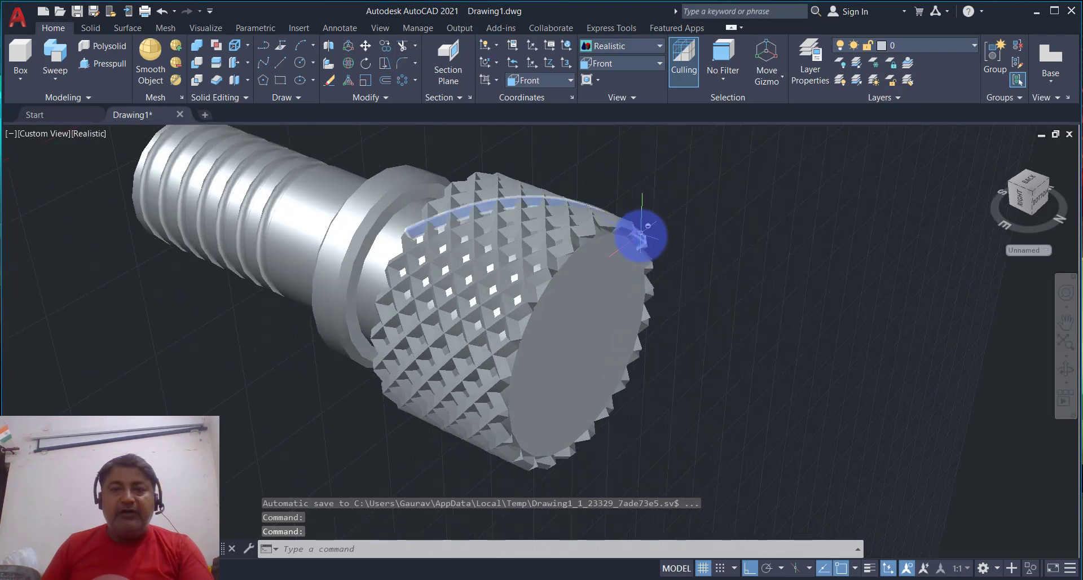
{"action": "scroll", "coordinate": [641, 232], "scroll_direction": "down", "scroll_amount": 2}
{"action": "middle_click_drag", "start_coordinate": [634, 220], "coordinate": [633, 227]}
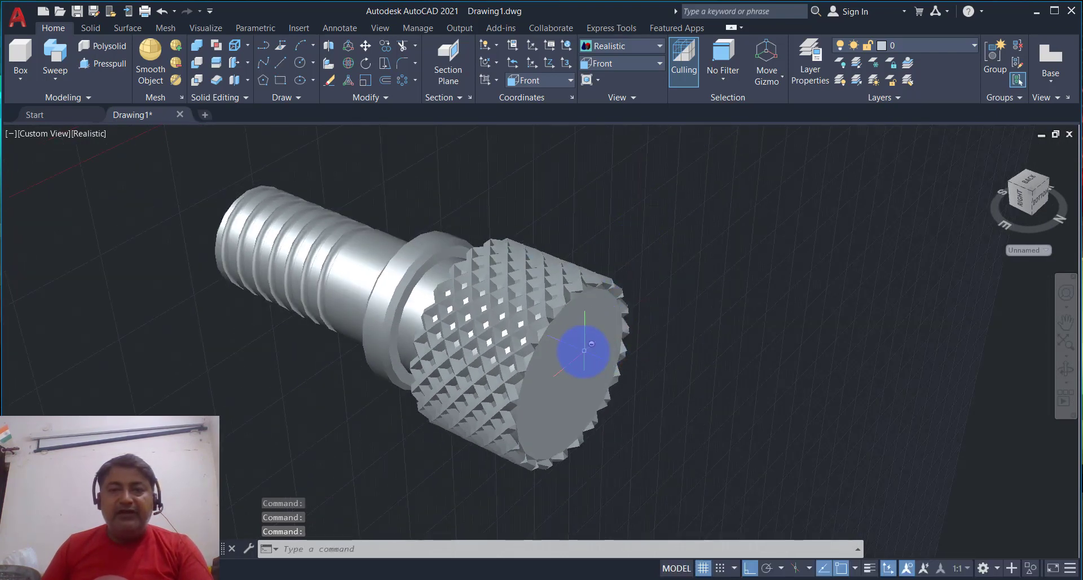
{"action": "left_click", "coordinate": [582, 350]}
{"action": "right_click", "coordinate": [582, 349]}
{"action": "mouse_move", "coordinate": [643, 97]}
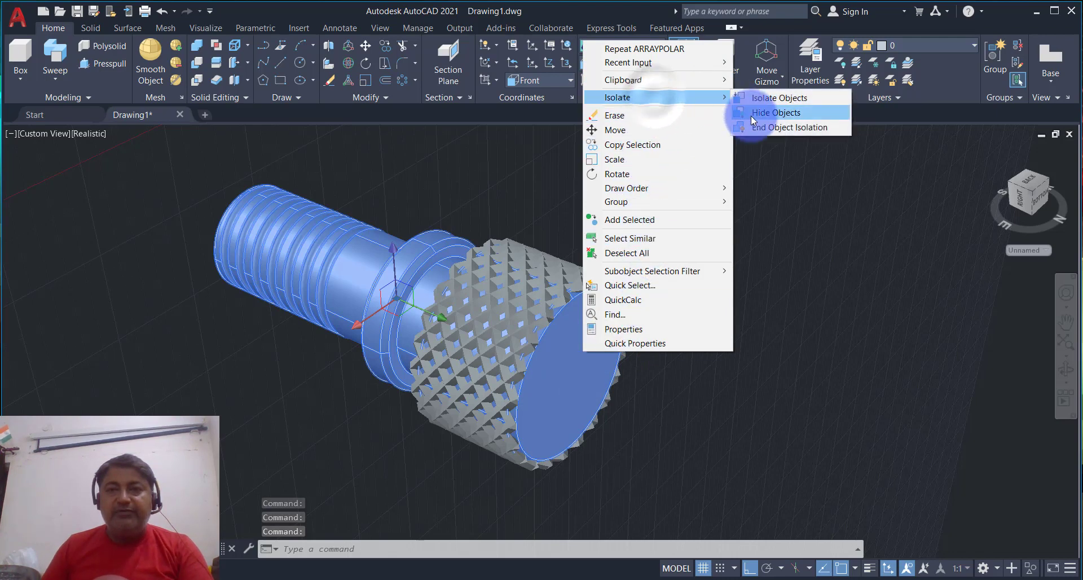
{"action": "left_click", "coordinate": [751, 116]}
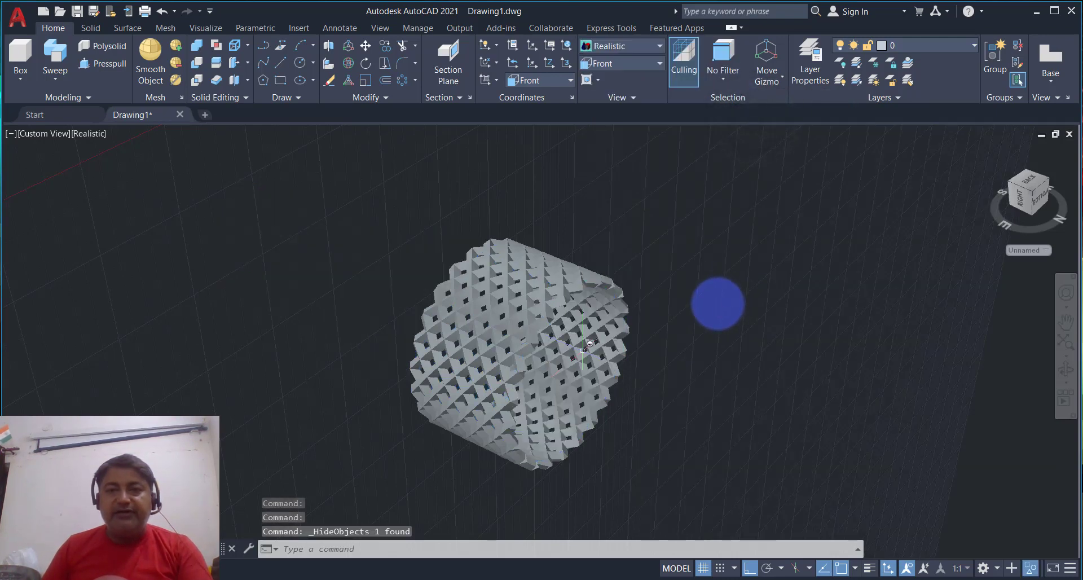
{"action": "key", "text": "Escape"}
{"action": "key", "text": "Escape"}
{"action": "mouse_move", "coordinate": [709, 297]}
{"action": "middle_mouse_down", "text": "shift"}
{"action": "mouse_move", "coordinate": [698, 273]}
{"action": "mouse_move", "coordinate": [664, 265]}
{"action": "middle_mouse_up", "text": "shift"}
{"action": "type", "text": "GR"}
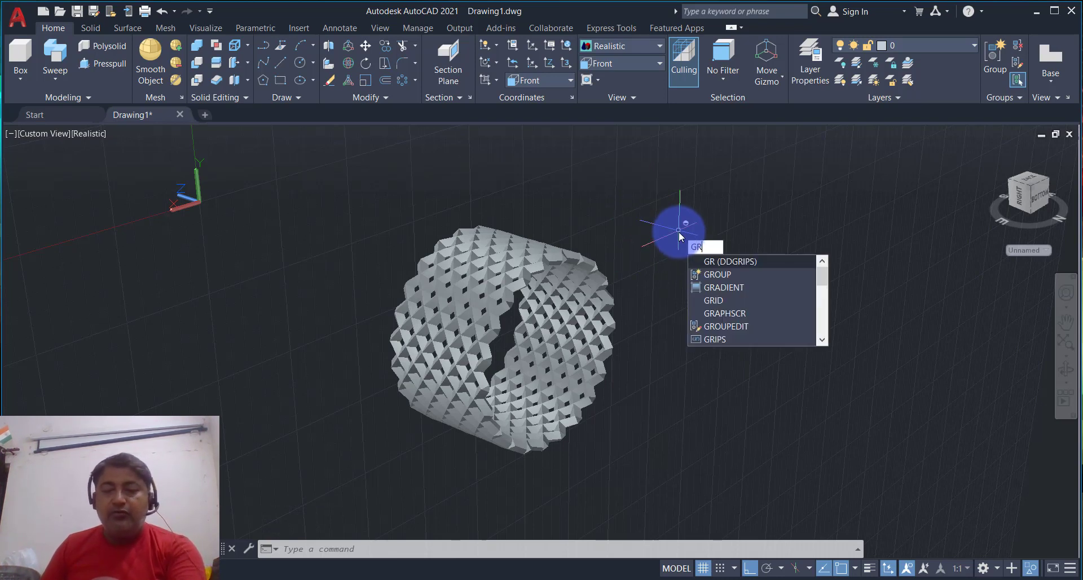
- Window-select all 44 rib solids and combine them into one unnamed group with GROUP
{"action": "type", "text": "OUP"}
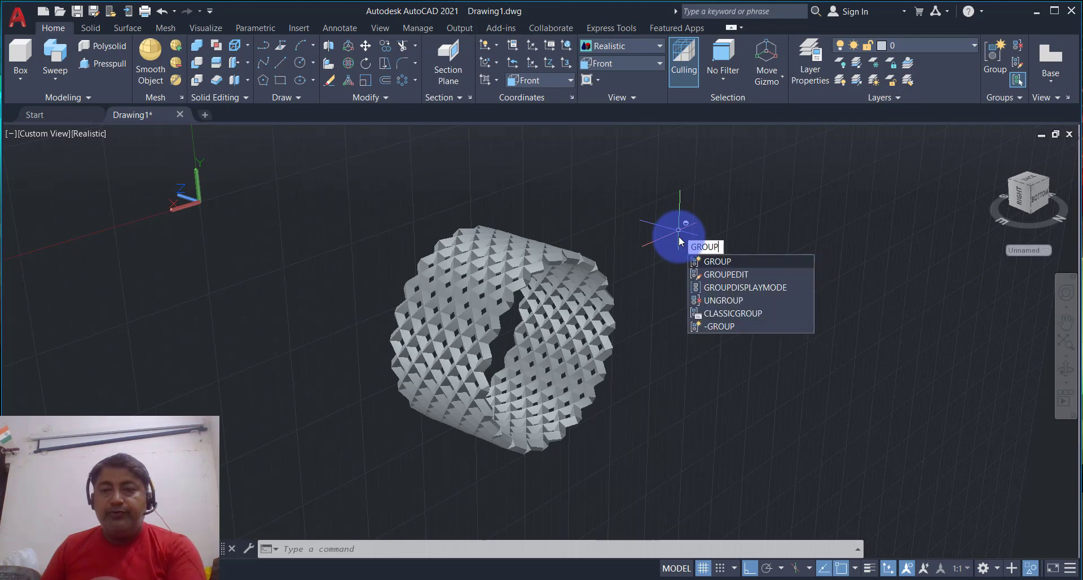
{"action": "left_click", "coordinate": [716, 261]}
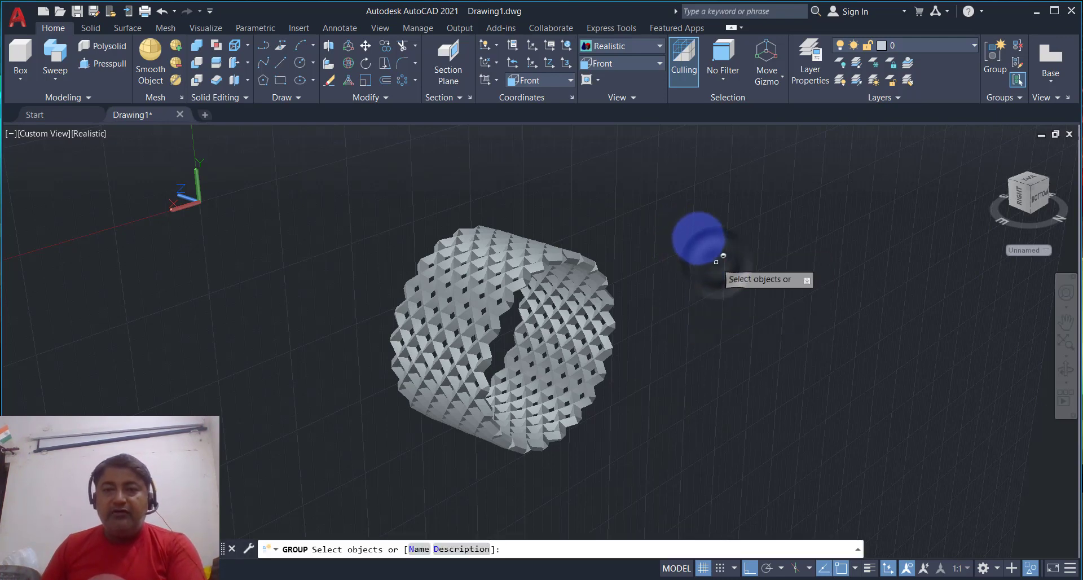
{"action": "left_click", "coordinate": [679, 173]}
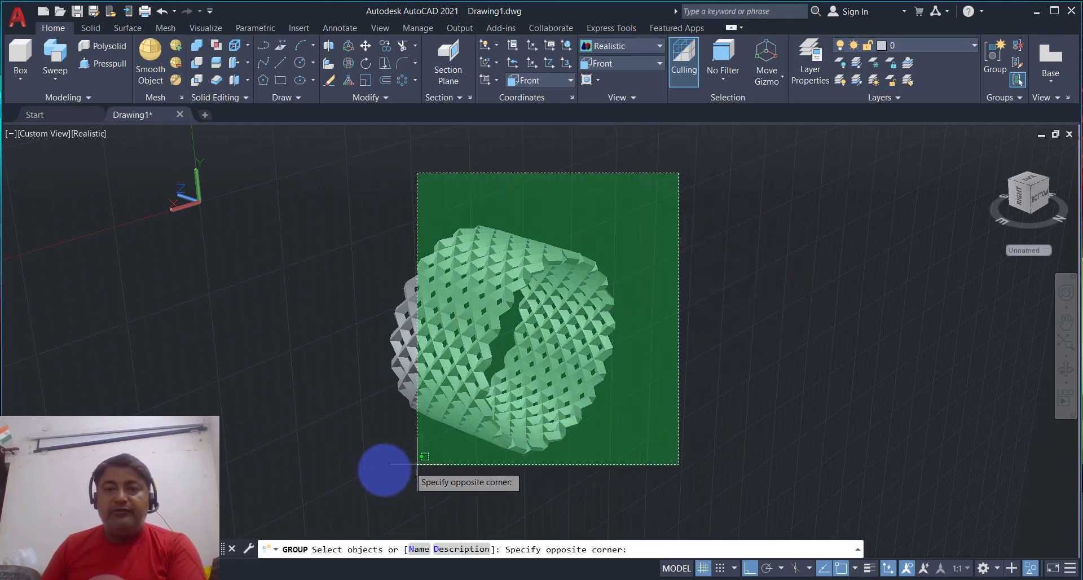
{"action": "left_click", "coordinate": [376, 471]}
{"action": "key", "text": "Return"}
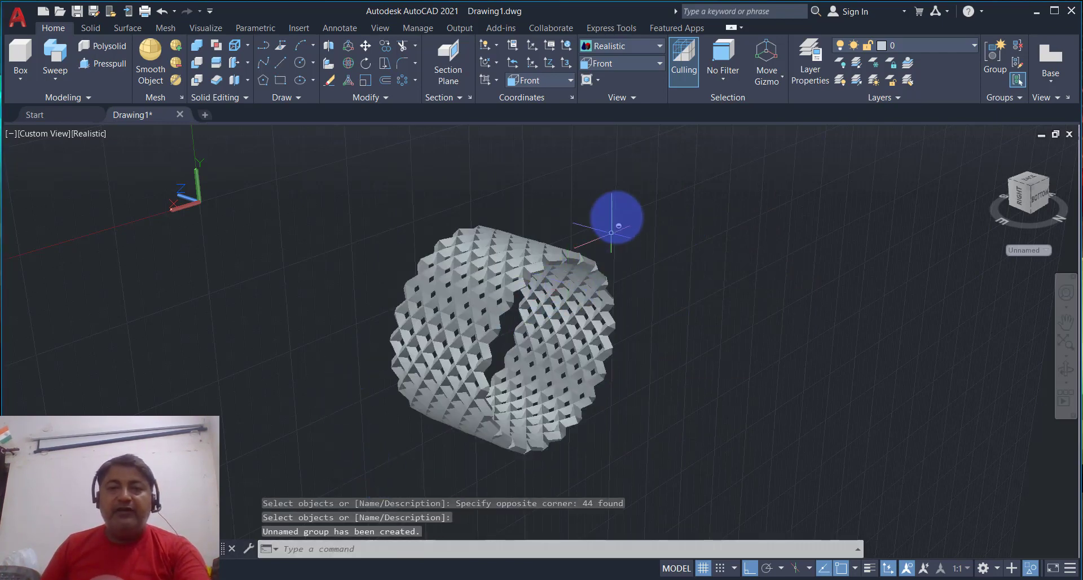
- End object isolation so the bolt body is visible again
{"action": "right_click", "coordinate": [640, 206]}
{"action": "mouse_move", "coordinate": [674, 263]}
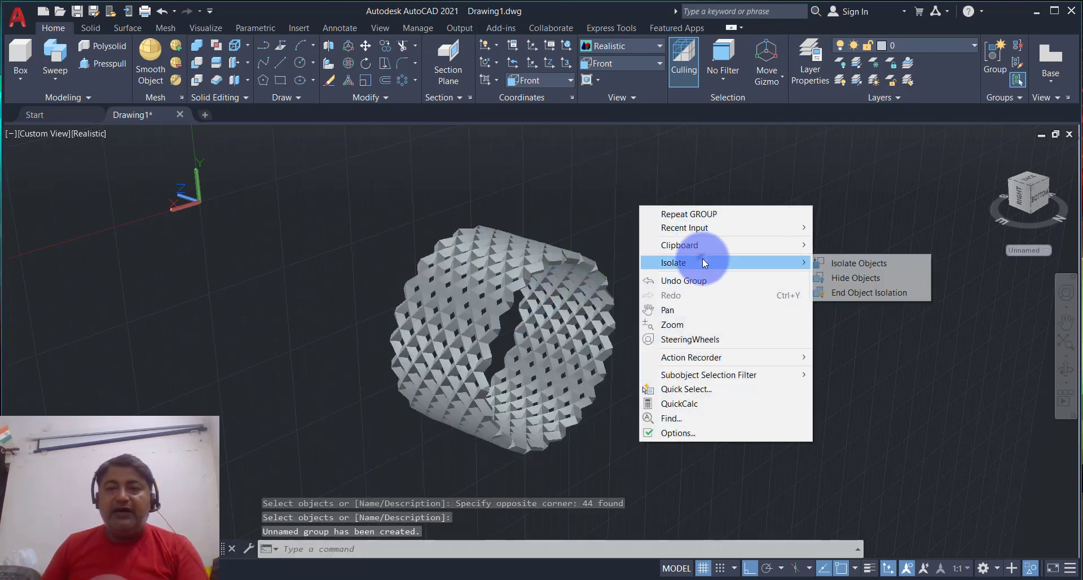
{"action": "left_click", "coordinate": [841, 292]}
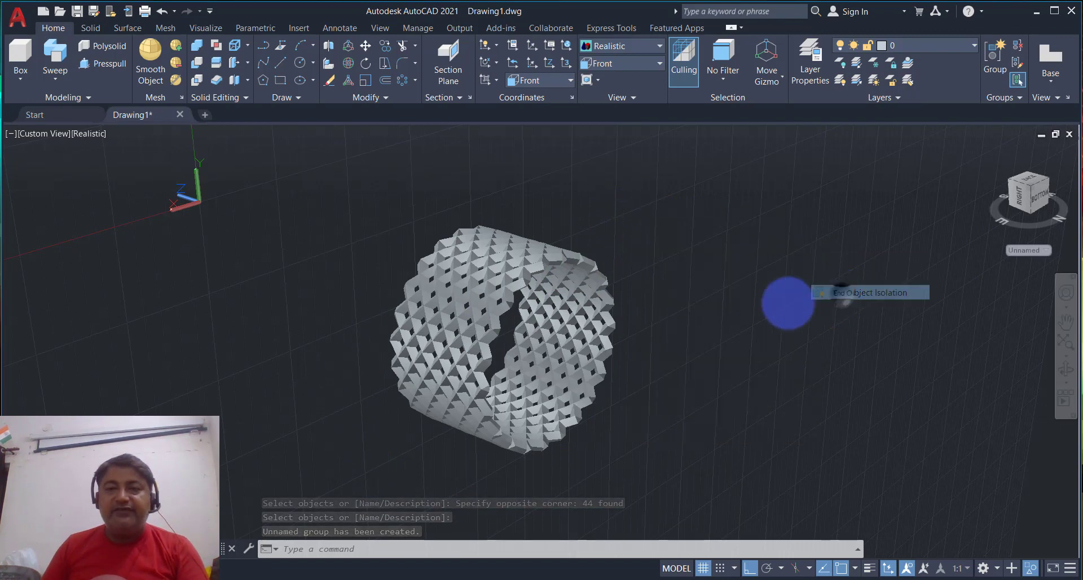
{"action": "middle_click_drag", "start_coordinate": [716, 291], "coordinate": [726, 290], "text": "shift"}
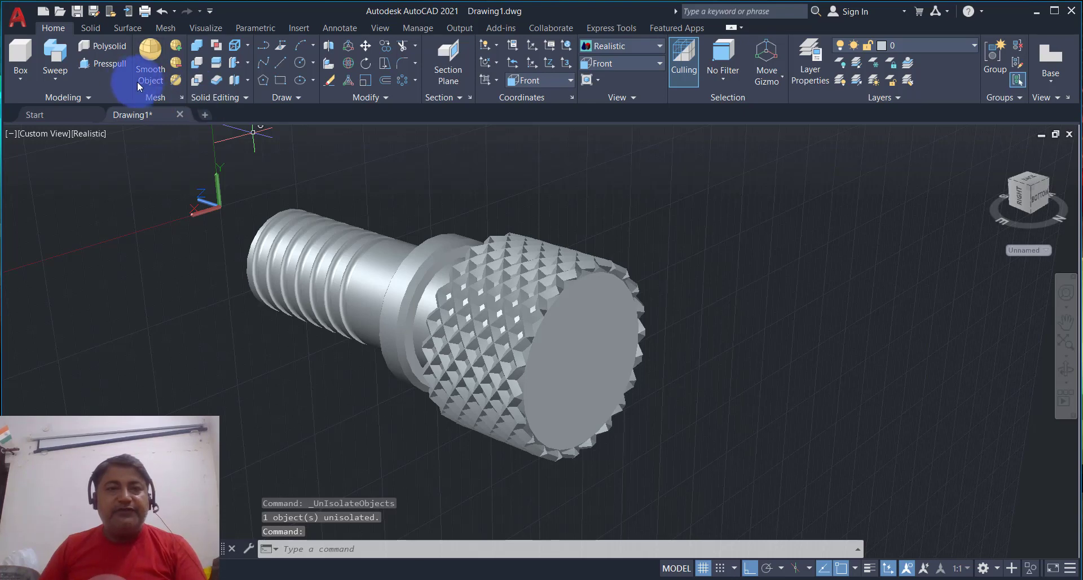
- Start SUBTRACT with the bolt body as the base solid and the rib group as the pieces to remove
{"action": "left_click", "coordinate": [197, 61]}
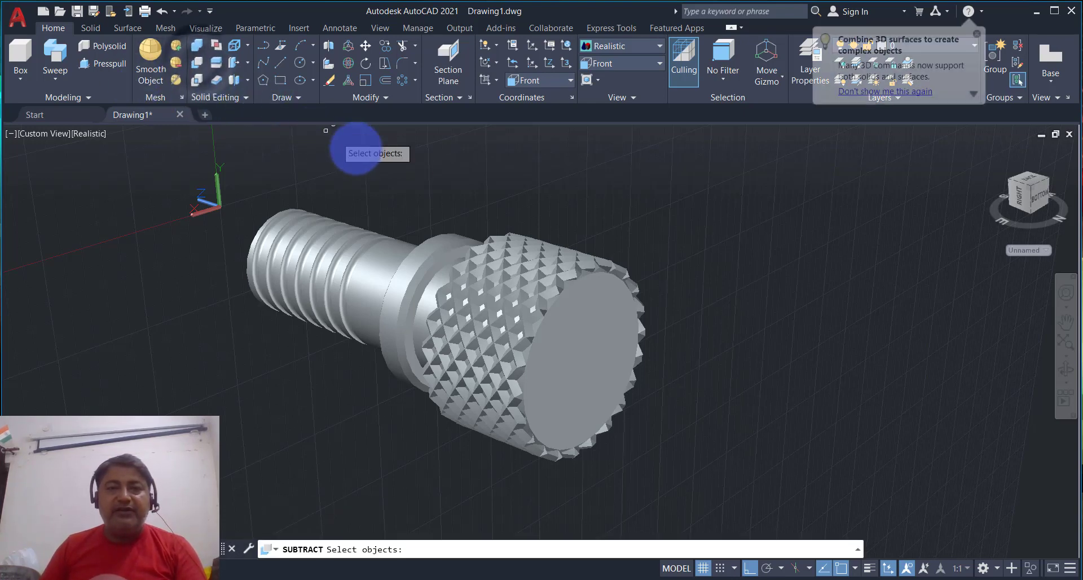
{"action": "left_click", "coordinate": [389, 243]}
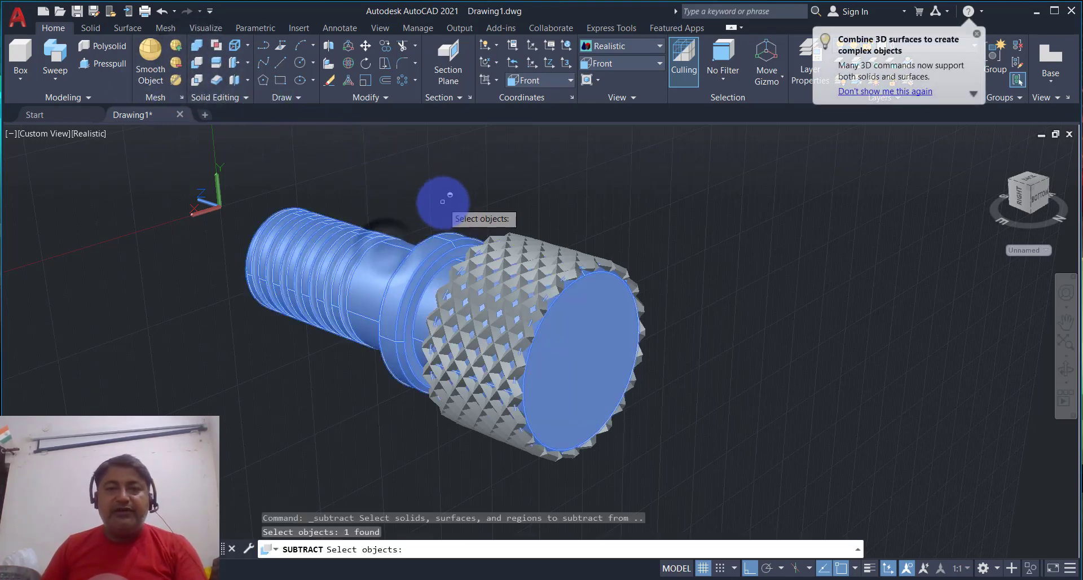
{"action": "key", "text": "Return"}
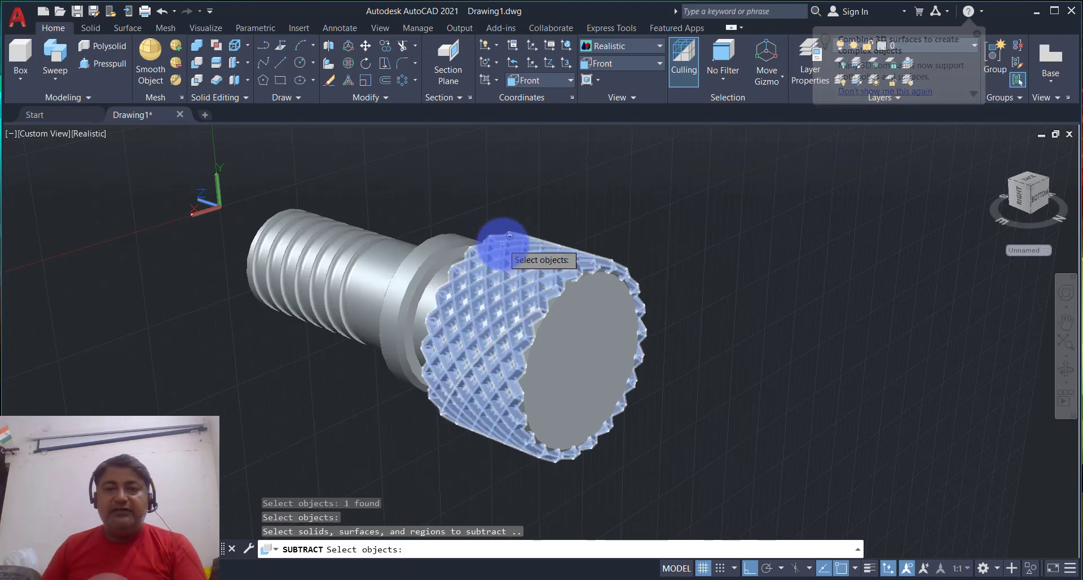
{"action": "left_click", "coordinate": [502, 242]}
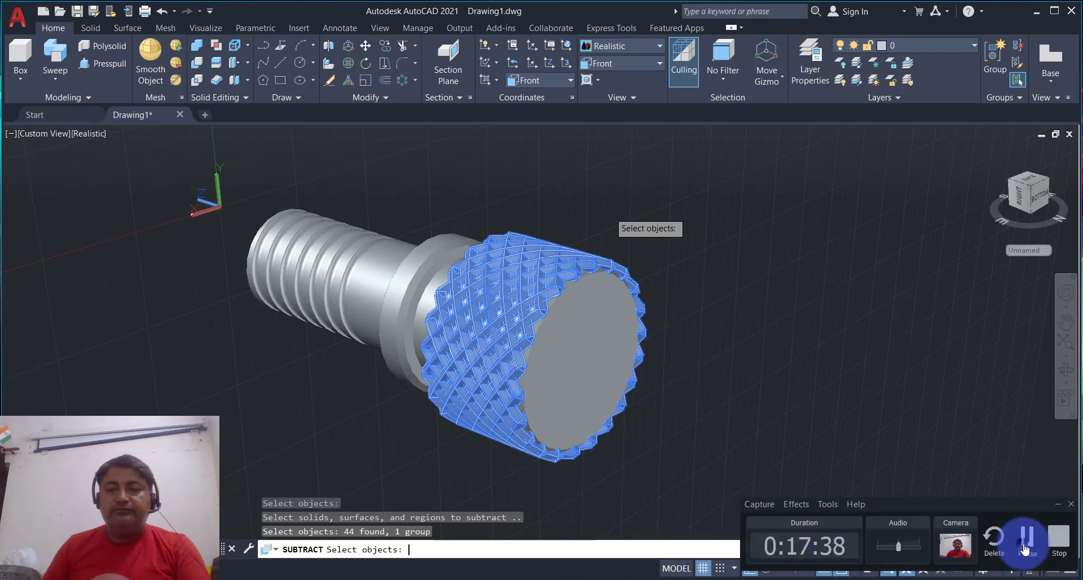
- Orbit and zoom around the bolt to examine the diamond knurl cut into the head
{"action": "mouse_move", "coordinate": [752, 389]}
{"action": "middle_mouse_down", "text": "shift"}
{"action": "mouse_move", "coordinate": [763, 424]}
{"action": "mouse_move", "coordinate": [829, 423]}
{"action": "mouse_move", "coordinate": [872, 406]}
{"action": "mouse_move", "coordinate": [853, 427]}
{"action": "mouse_move", "coordinate": [767, 437]}
{"action": "middle_mouse_up", "text": "shift"}
{"action": "scroll", "coordinate": [533, 334], "scroll_direction": "up", "scroll_amount": 2}
{"action": "scroll", "coordinate": [533, 334], "scroll_direction": "up", "scroll_amount": 3}
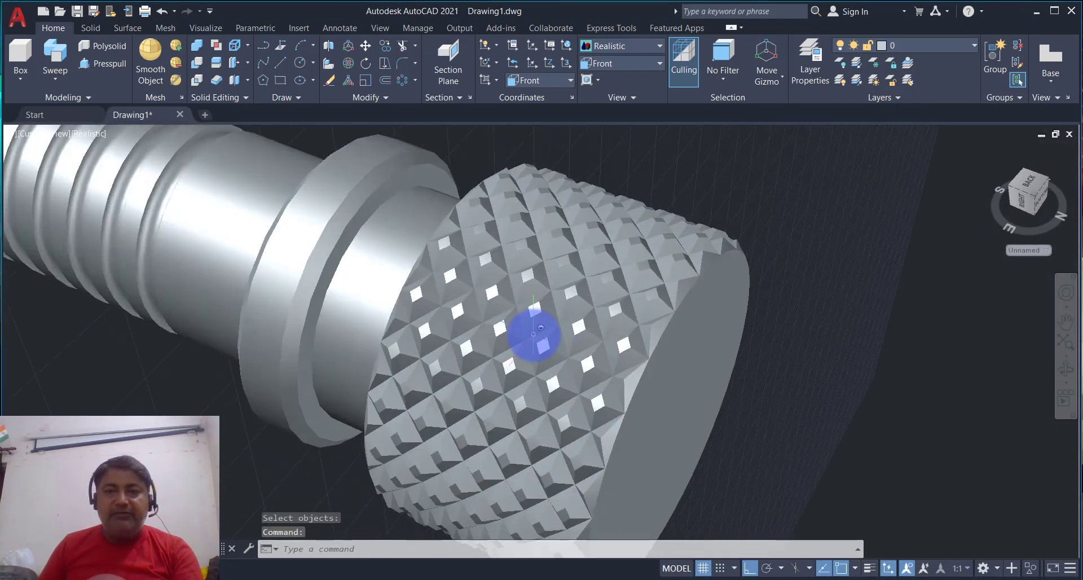
{"action": "mouse_move", "coordinate": [581, 346]}
{"action": "middle_mouse_down", "text": "shift"}
{"action": "mouse_move", "coordinate": [547, 357]}
{"action": "mouse_move", "coordinate": [665, 350]}
{"action": "mouse_move", "coordinate": [716, 330]}
{"action": "middle_mouse_up", "text": "shift"}
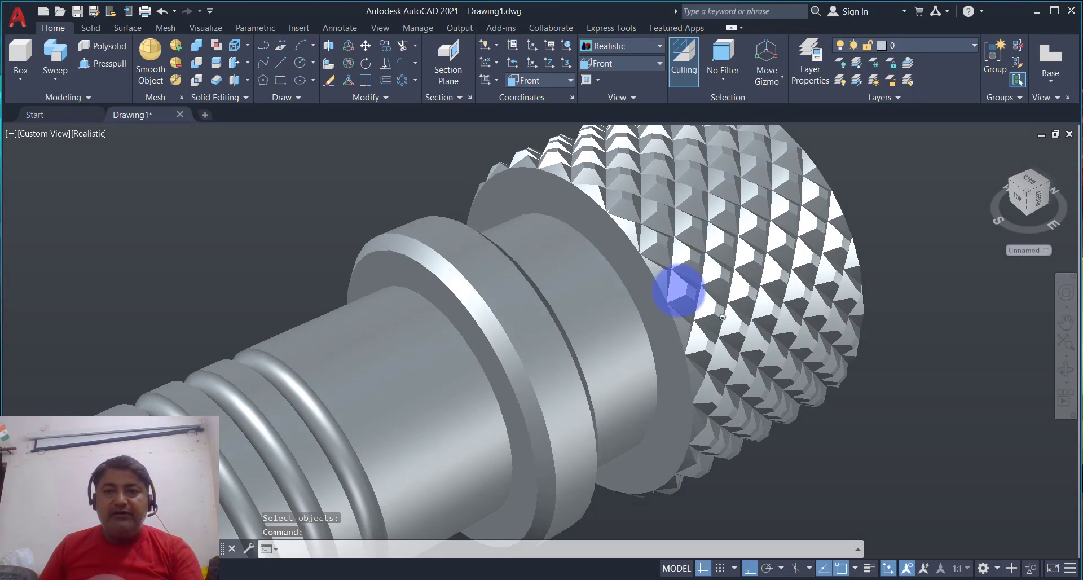
{"action": "scroll", "coordinate": [678, 290], "scroll_direction": "down", "scroll_amount": 2}
{"action": "scroll", "coordinate": [795, 341], "scroll_direction": "down", "scroll_amount": 1}
{"action": "scroll", "coordinate": [766, 359], "scroll_direction": "down", "scroll_amount": 1}
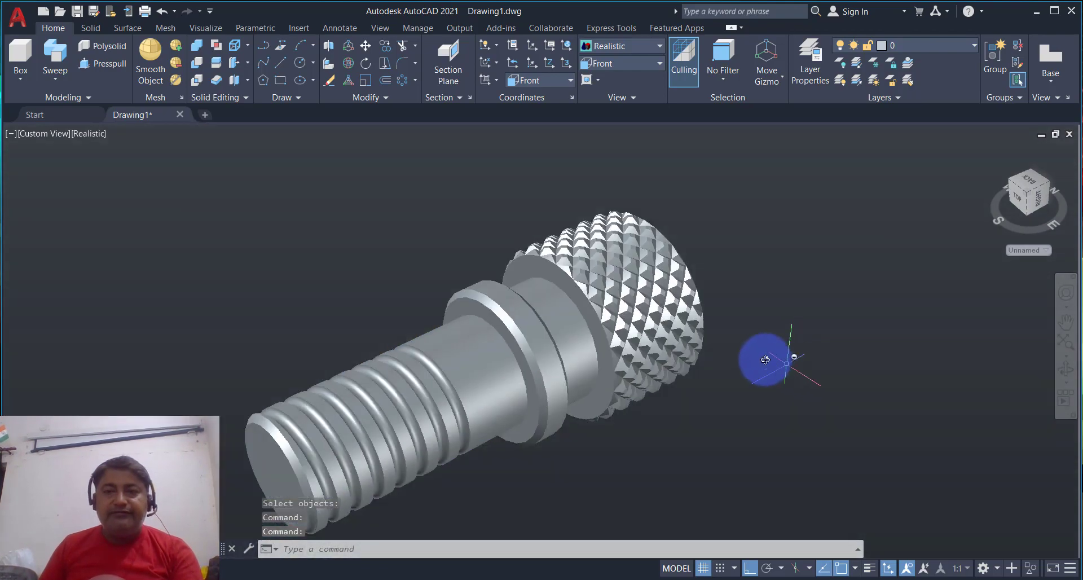
{"action": "mouse_move", "coordinate": [765, 359]}
{"action": "middle_mouse_down", "text": "shift"}
{"action": "mouse_move", "coordinate": [604, 278]}
{"action": "mouse_move", "coordinate": [617, 314]}
{"action": "mouse_move", "coordinate": [887, 348]}
{"action": "mouse_move", "coordinate": [851, 353]}
{"action": "middle_mouse_up", "text": "shift"}
{"action": "mouse_move", "coordinate": [658, 331]}
{"action": "middle_mouse_down", "text": "shift"}
{"action": "mouse_move", "coordinate": [693, 311]}
{"action": "mouse_move", "coordinate": [726, 317]}
{"action": "mouse_move", "coordinate": [713, 331]}
{"action": "mouse_move", "coordinate": [674, 333]}
{"action": "mouse_move", "coordinate": [645, 287]}
{"action": "mouse_move", "coordinate": [652, 305]}
{"action": "middle_mouse_up", "text": "shift"}
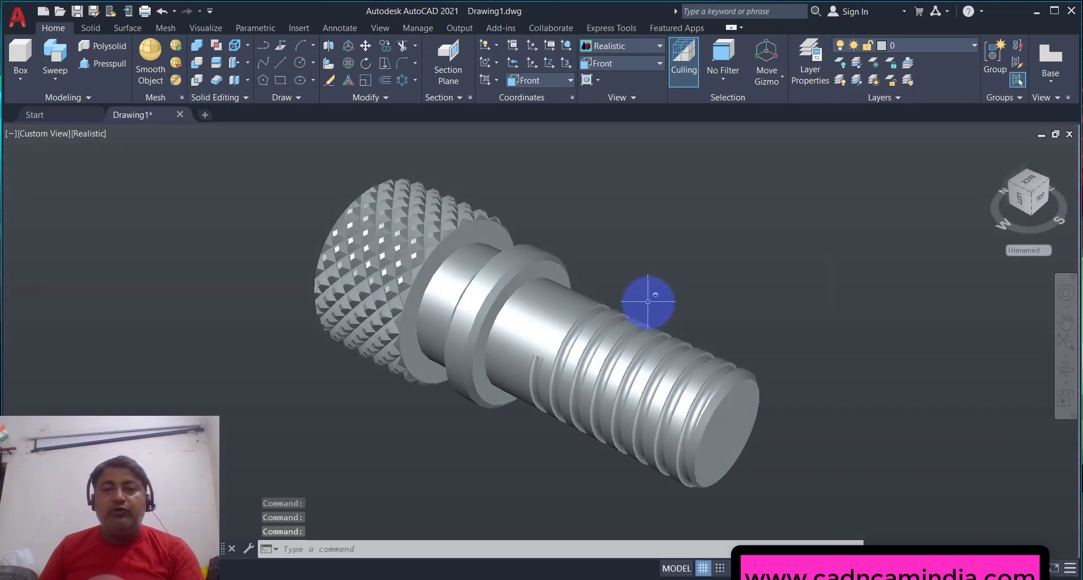
- Orbit, zoom and pan for a final review of the knurled, threaded bolt
{"action": "scroll", "coordinate": [582, 240], "scroll_direction": "up", "scroll_amount": 1}
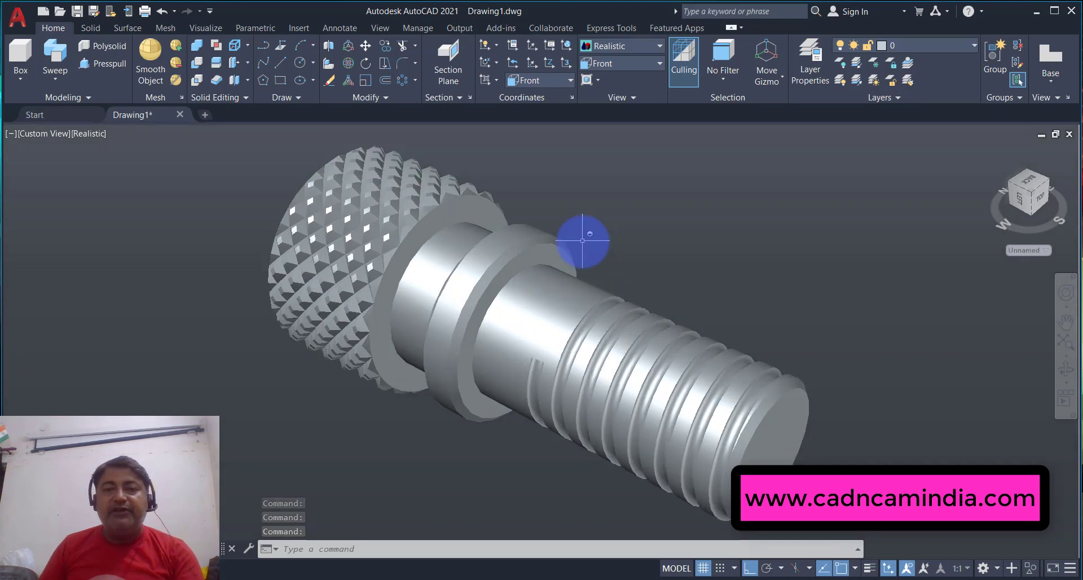
{"action": "middle_click_drag", "start_coordinate": [582, 241], "coordinate": [581, 230], "text": "shift"}
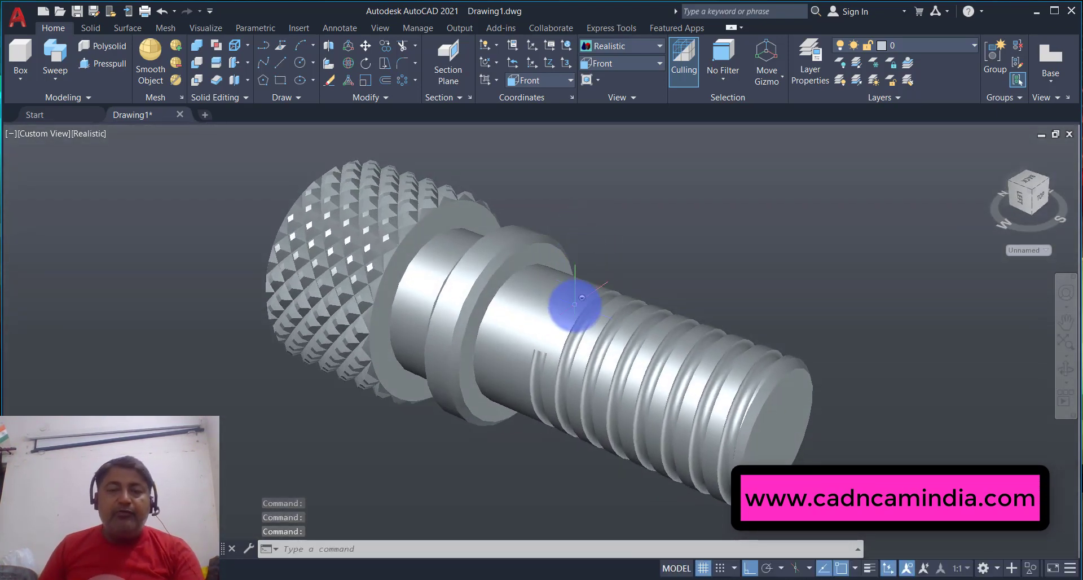
{"action": "scroll", "coordinate": [583, 270], "scroll_direction": "down", "scroll_amount": 2}
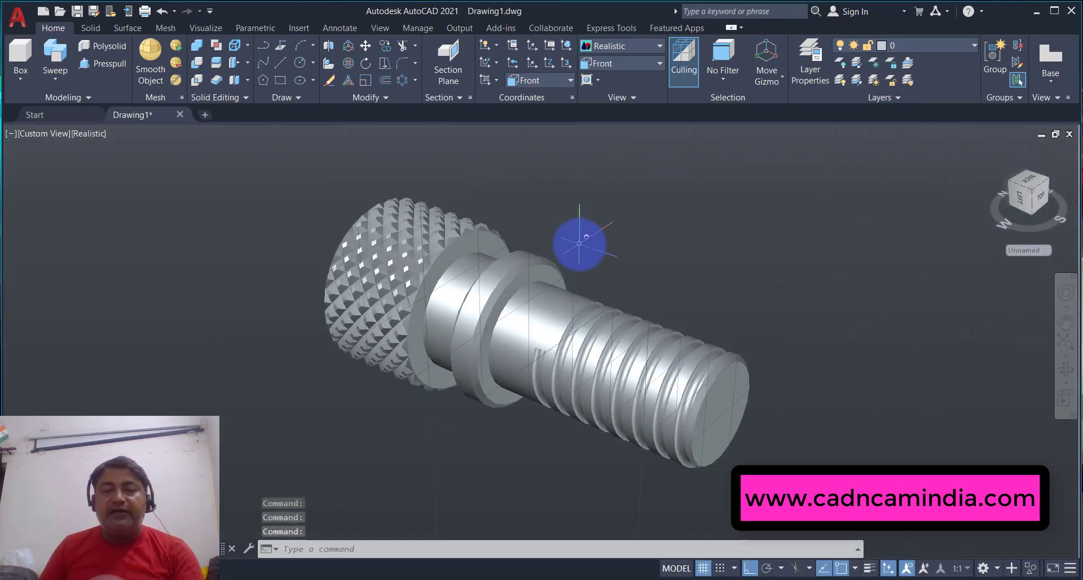
{"action": "scroll", "coordinate": [577, 239], "scroll_direction": "up", "scroll_amount": 1}
{"action": "mouse_move", "coordinate": [578, 237]}
{"action": "middle_mouse_down", "text": "shift"}
{"action": "mouse_move", "coordinate": [589, 242]}
{"action": "mouse_move", "coordinate": [575, 244]}
{"action": "mouse_move", "coordinate": [557, 216]}
{"action": "middle_mouse_up", "text": "shift"}
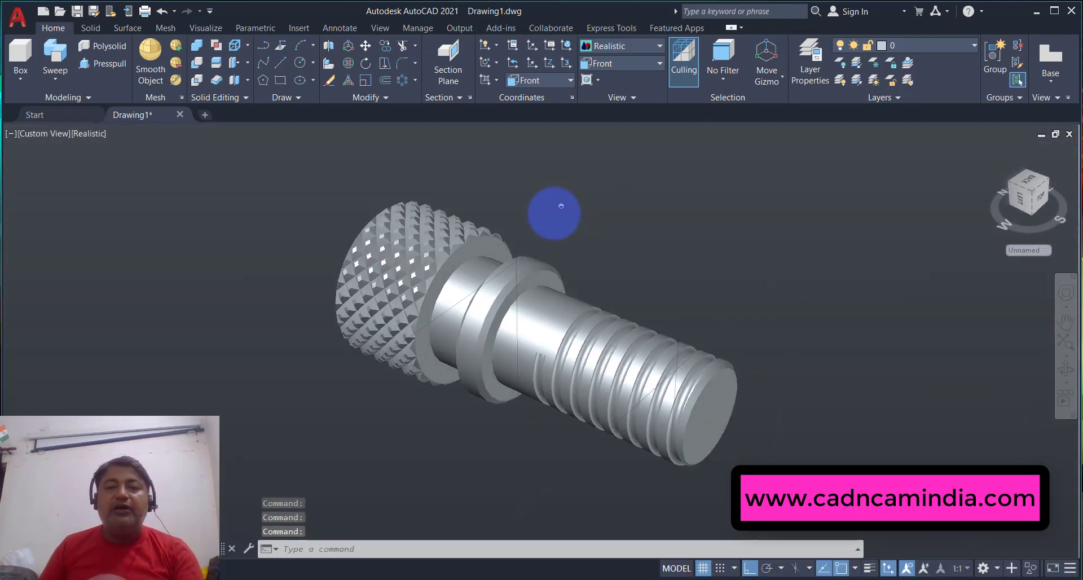
{"action": "scroll", "coordinate": [542, 245], "scroll_direction": "down", "scroll_amount": 1}
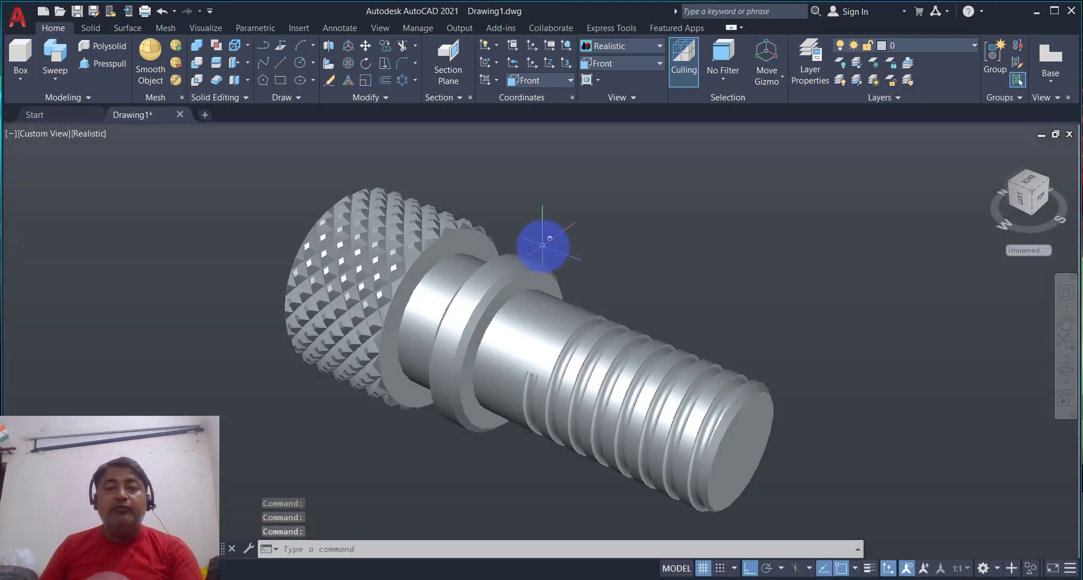
{"action": "scroll", "coordinate": [542, 245], "scroll_direction": "up", "scroll_amount": 1}
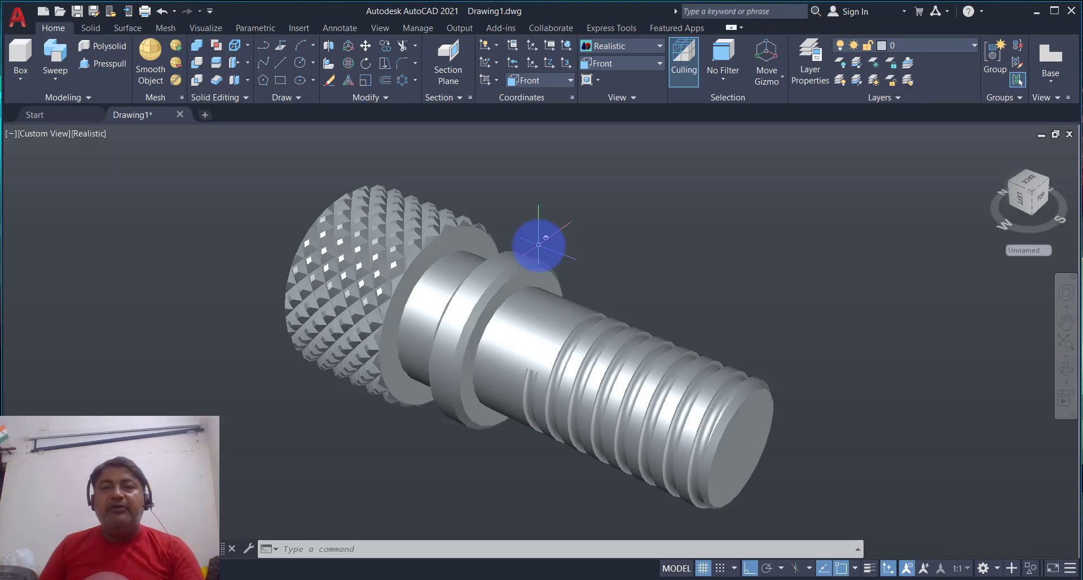
{"action": "middle_click_drag", "start_coordinate": [604, 282], "coordinate": [601, 296]}
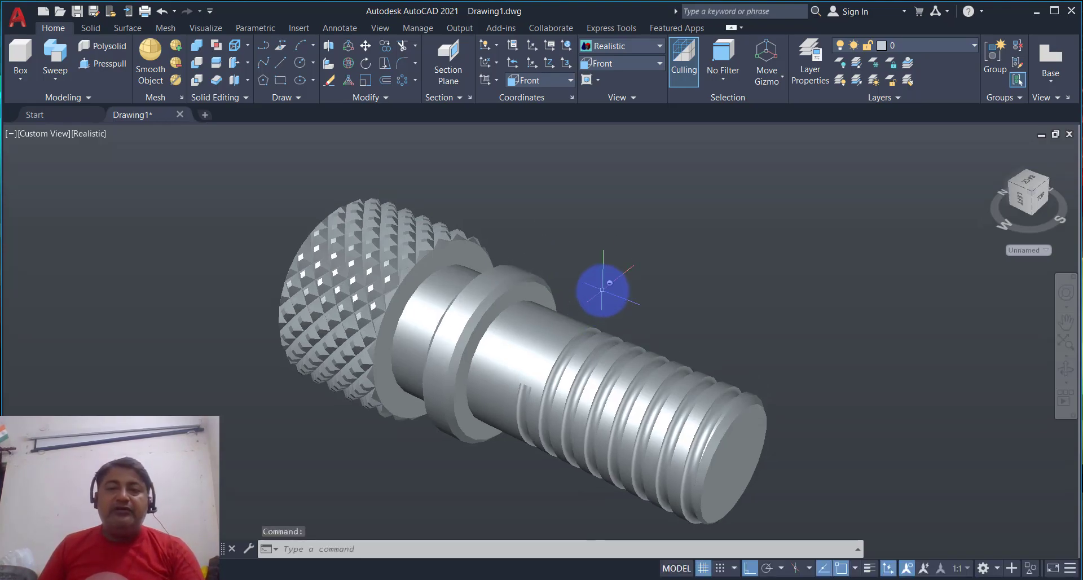